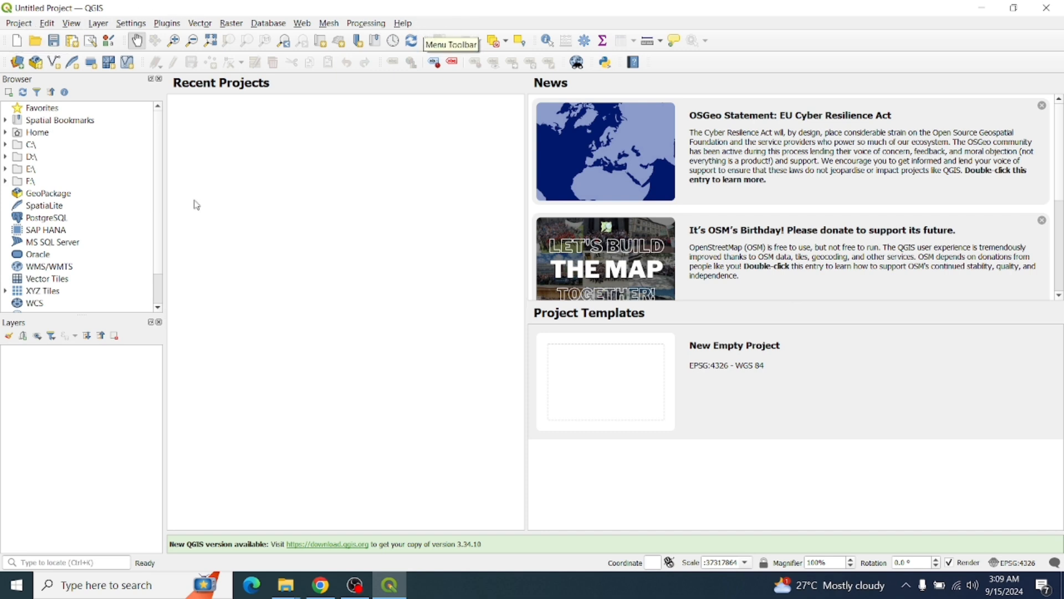
Open Paint from the search and paste the QGIS screenshot onto the canvas
{"action": "left_click", "coordinate": [111, 588]}
{"action": "type", "text": "pai"}
{"action": "key", "text": "Return"}
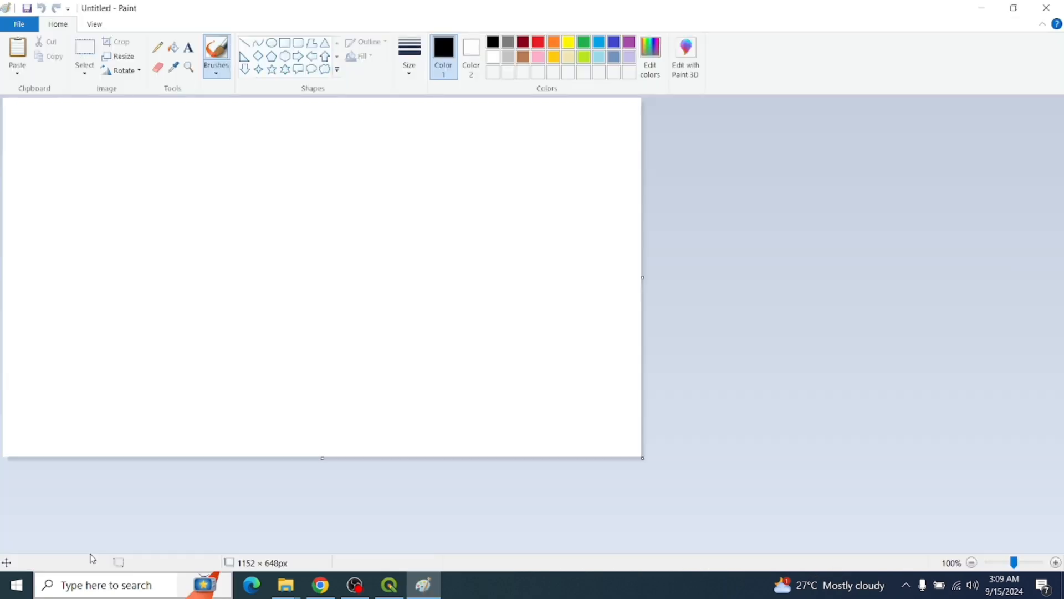
{"action": "key", "text": "ctrl+v"}
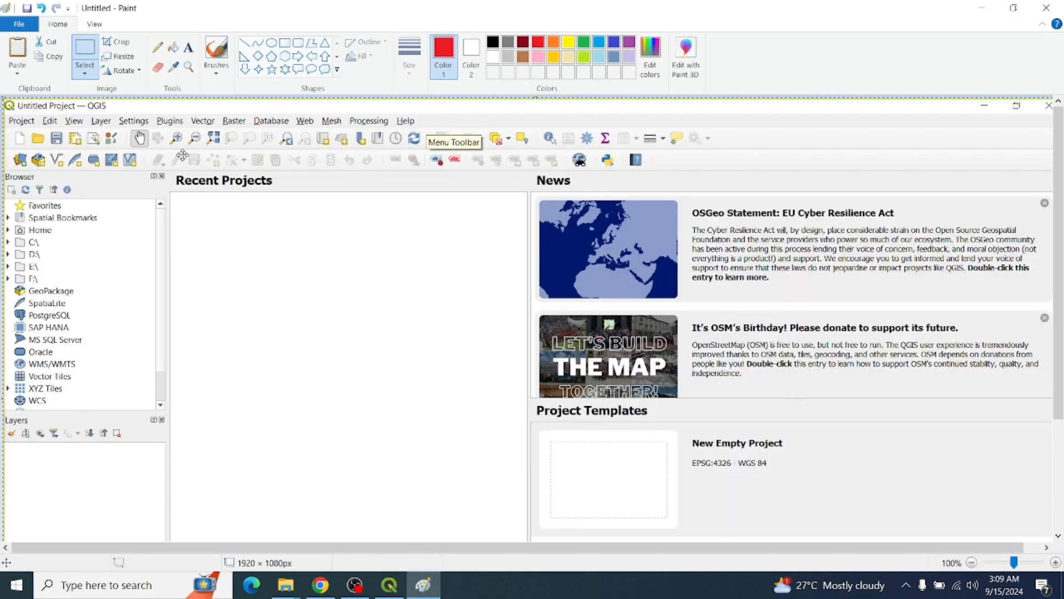
Try a rounded red outline on the menu bar, undo it, and choose the plain Rectangle shape
{"action": "left_click", "coordinate": [298, 43]}
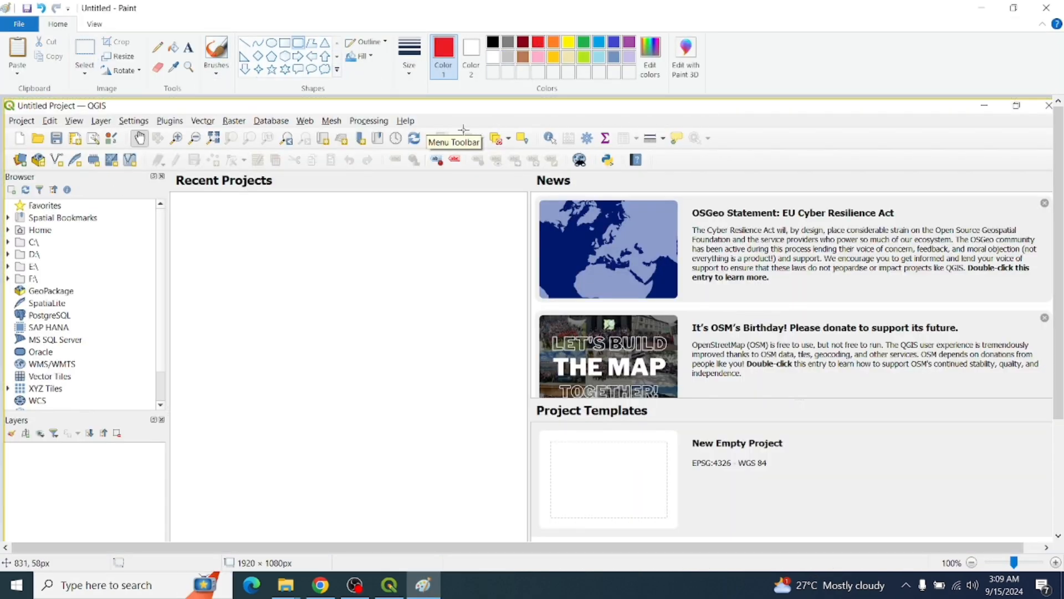
{"action": "mouse_move", "coordinate": [436, 130]}
{"action": "left_mouse_down"}
{"action": "mouse_move", "coordinate": [4, 109]}
{"action": "mouse_move", "coordinate": [141, 127]}
{"action": "mouse_move", "coordinate": [470, 135]}
{"action": "mouse_move", "coordinate": [431, 131]}
{"action": "left_mouse_up"}
{"action": "key", "text": "ctrl+z"}
{"action": "left_click", "coordinate": [284, 43]}
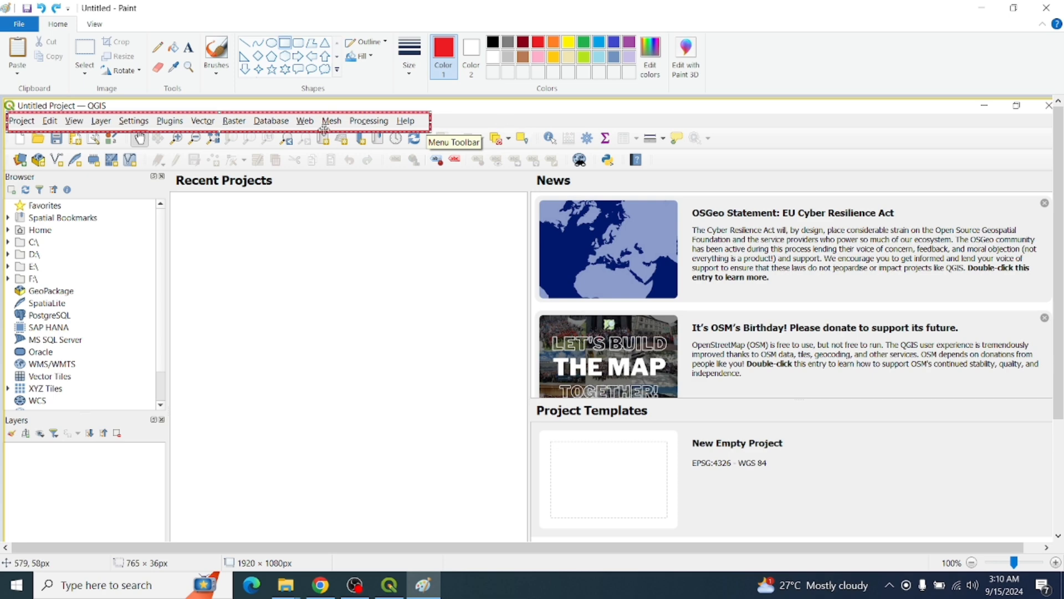
Bring QGIS to the front and look through its View and Project menus
{"action": "left_click", "coordinate": [389, 585]}
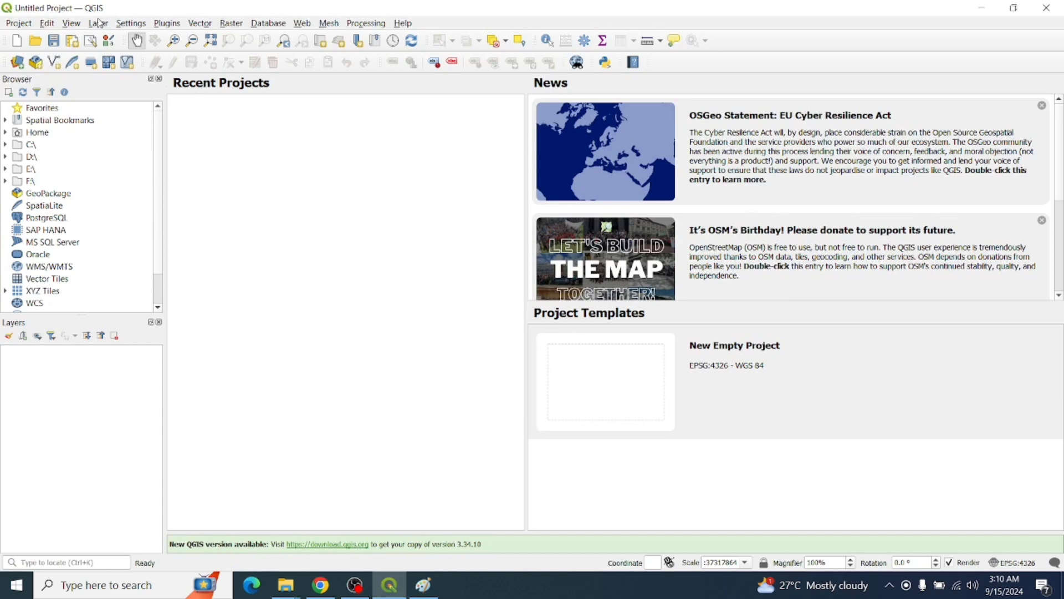
{"action": "left_click", "coordinate": [69, 27]}
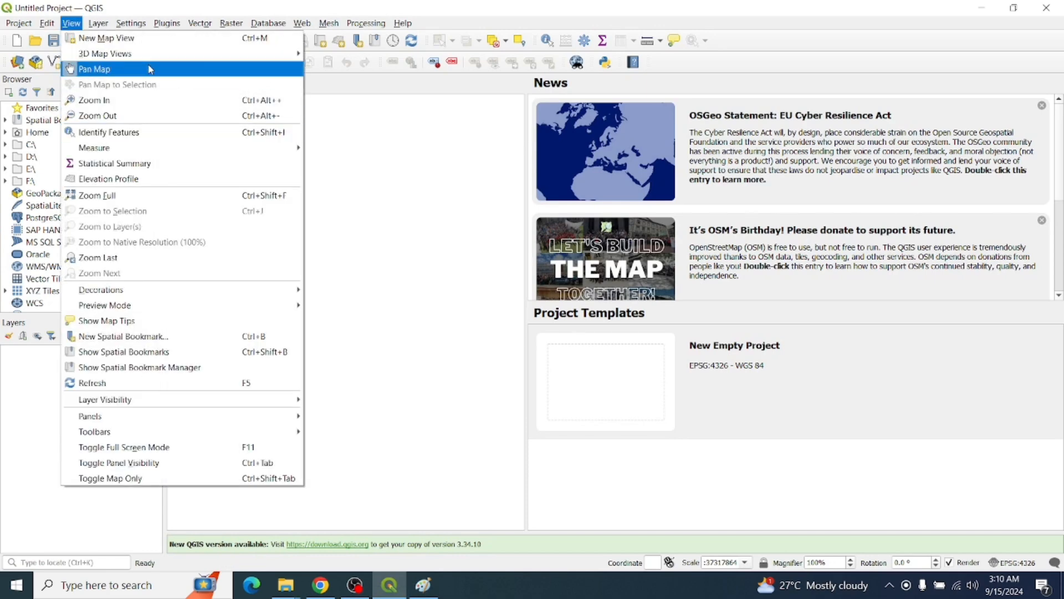
{"action": "left_click", "coordinate": [357, 143]}
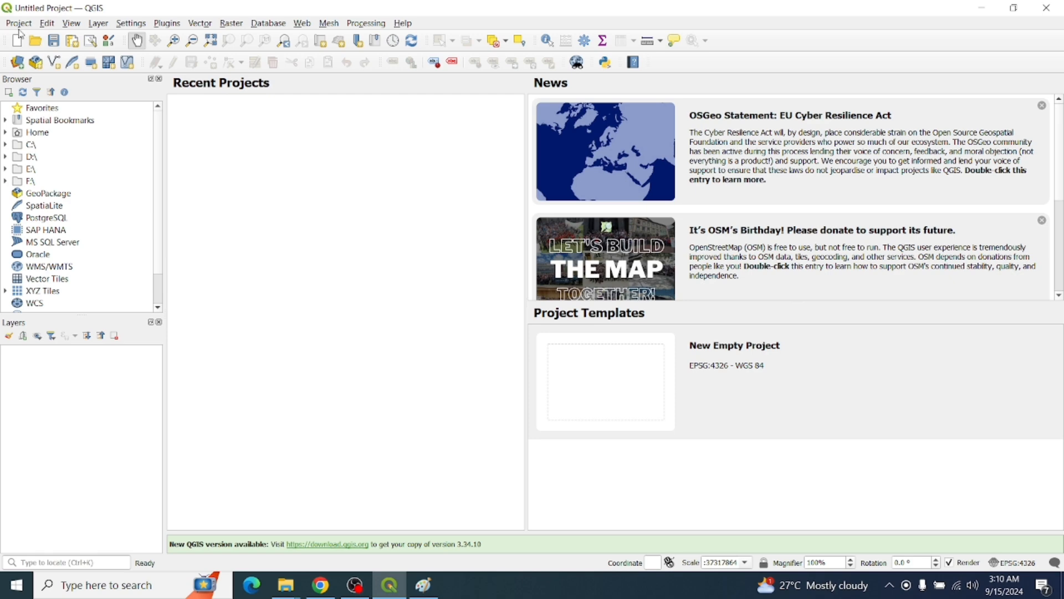
{"action": "left_click", "coordinate": [20, 25]}
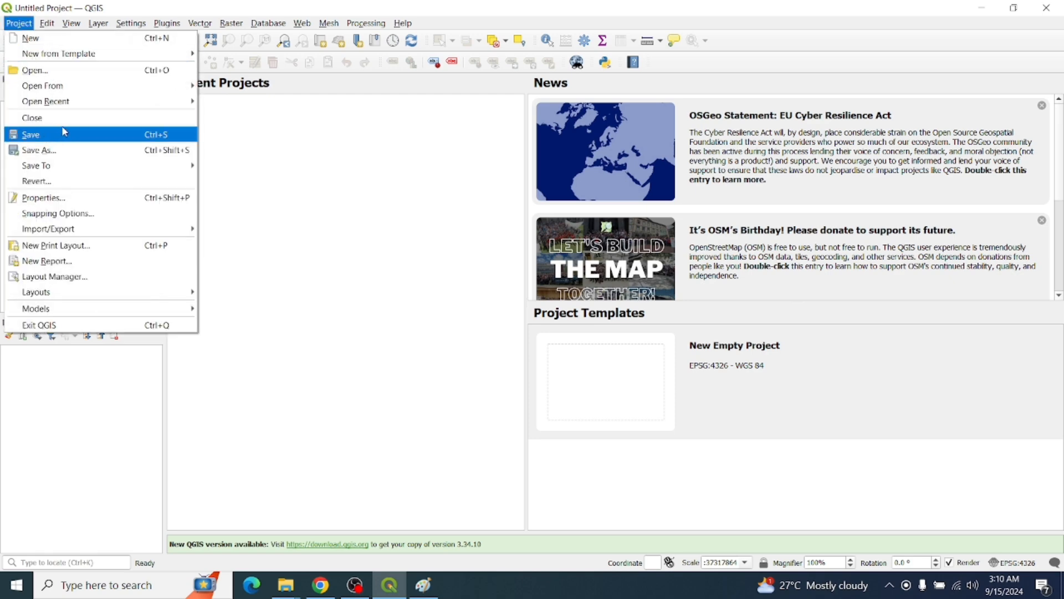
{"action": "left_click", "coordinate": [371, 238]}
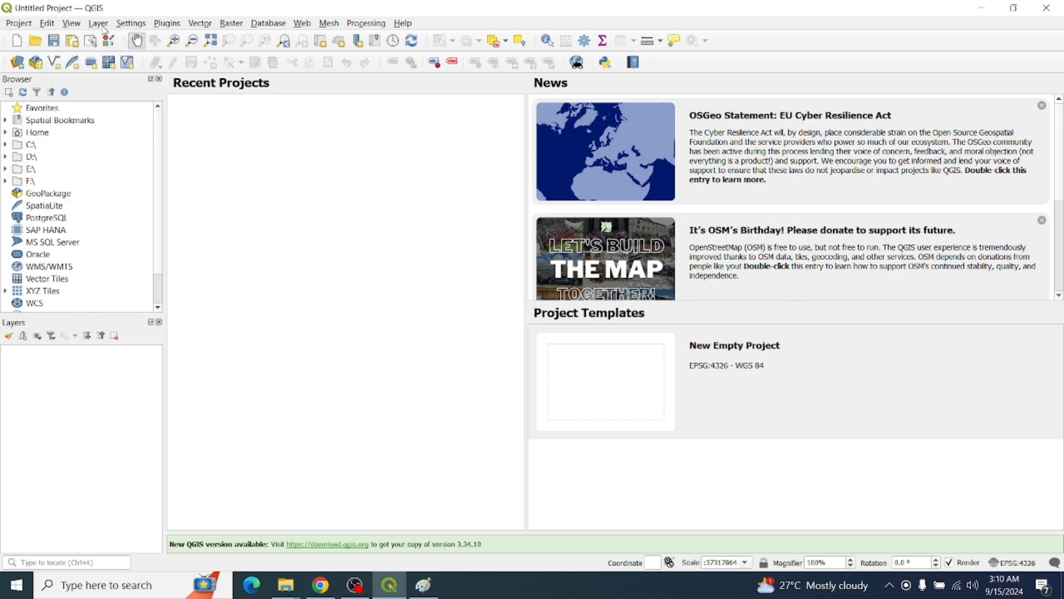
Look through the Edit and Layer menus, closing them back to the start screen
{"action": "left_click", "coordinate": [46, 25]}
{"action": "left_click", "coordinate": [416, 253]}
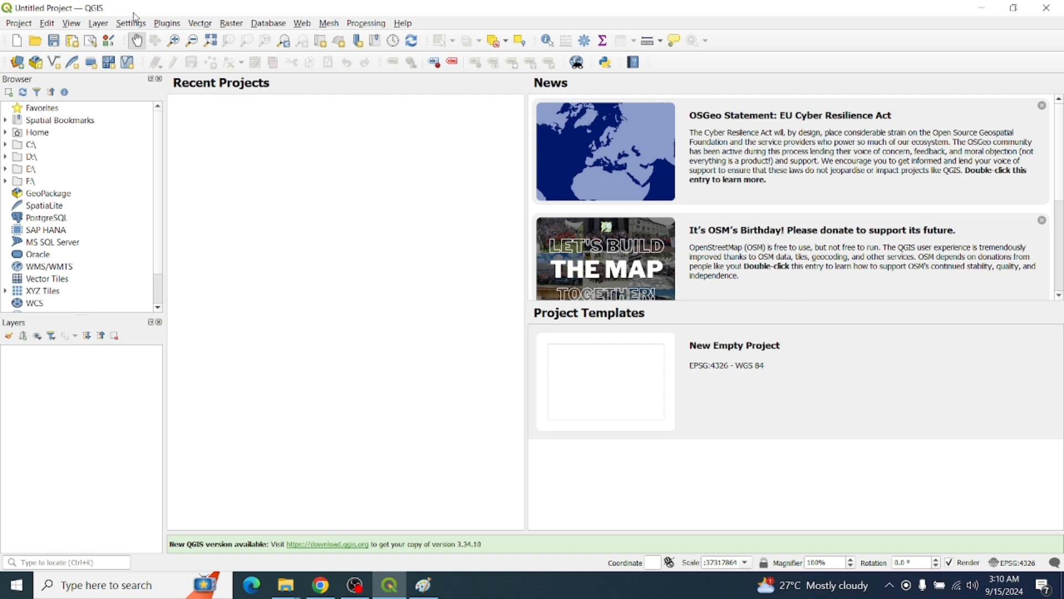
{"action": "left_click", "coordinate": [104, 26]}
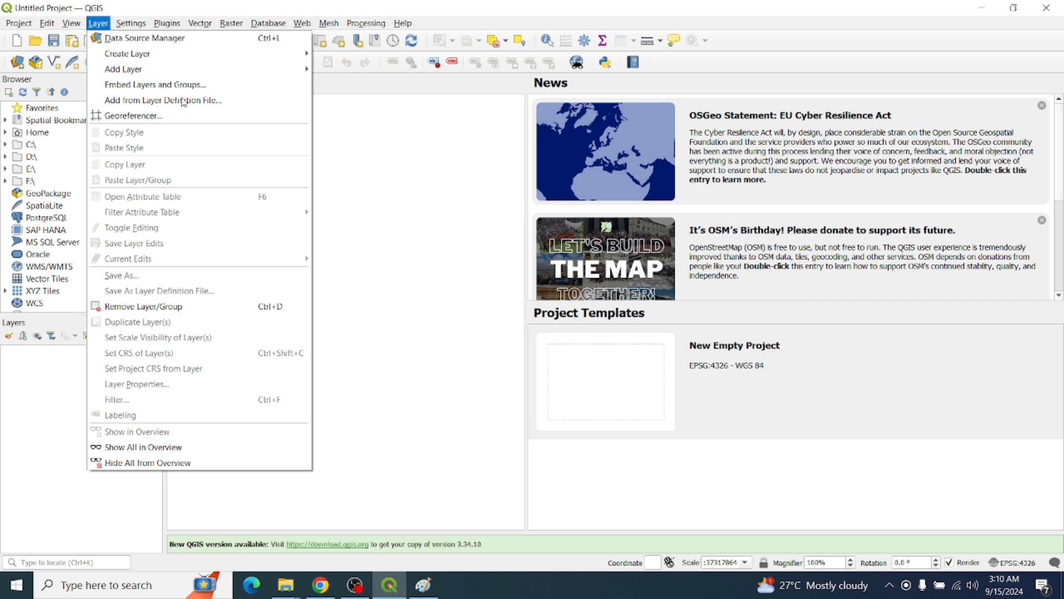
{"action": "mouse_move", "coordinate": [133, 24]}
{"action": "mouse_move", "coordinate": [98, 23]}
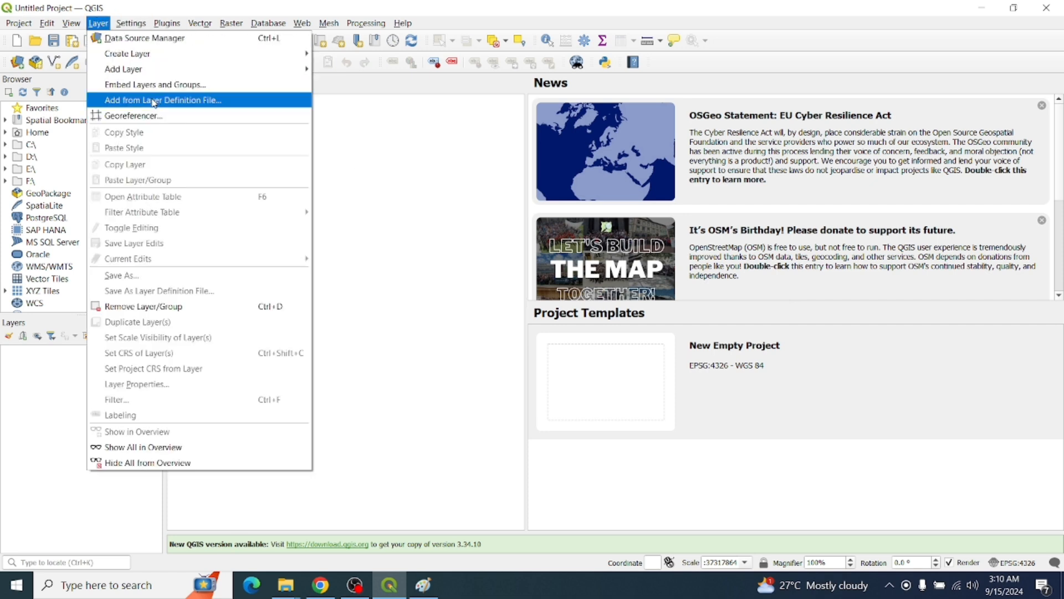
{"action": "left_click", "coordinate": [411, 206]}
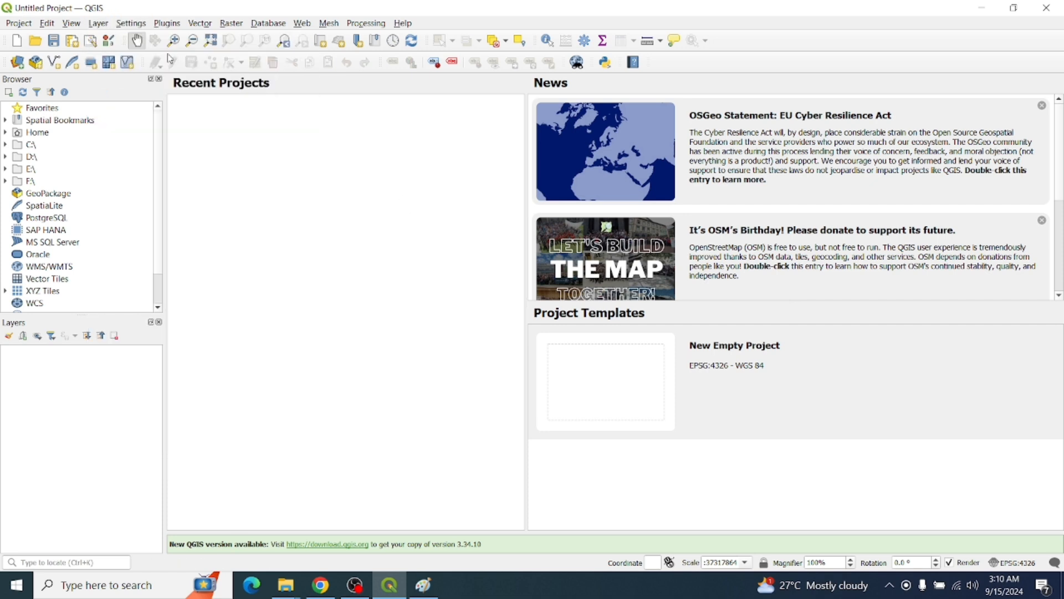
{"action": "left_click", "coordinate": [143, 28]}
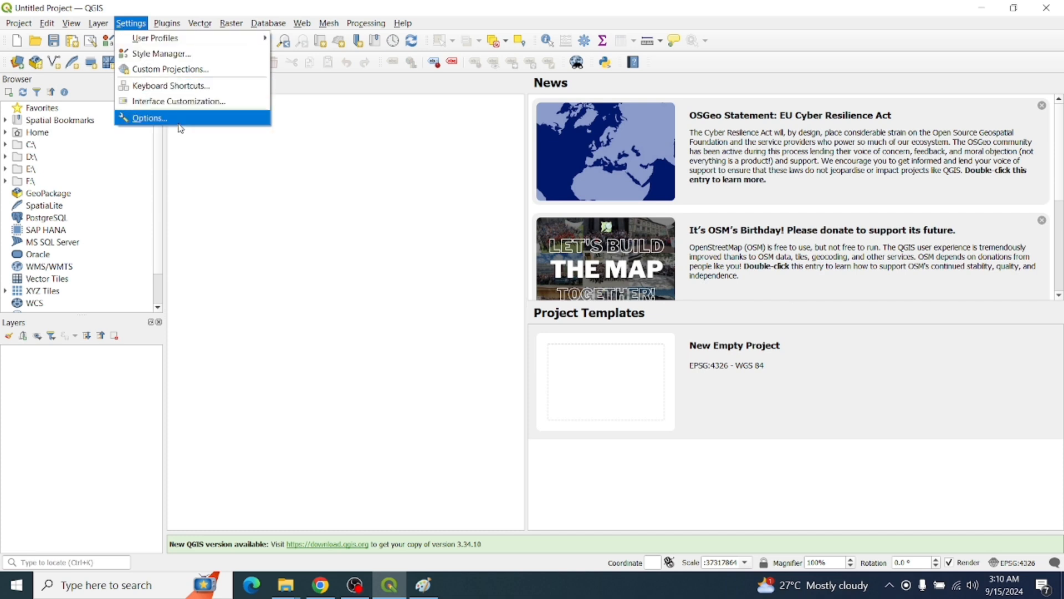
{"action": "left_click", "coordinate": [330, 146]}
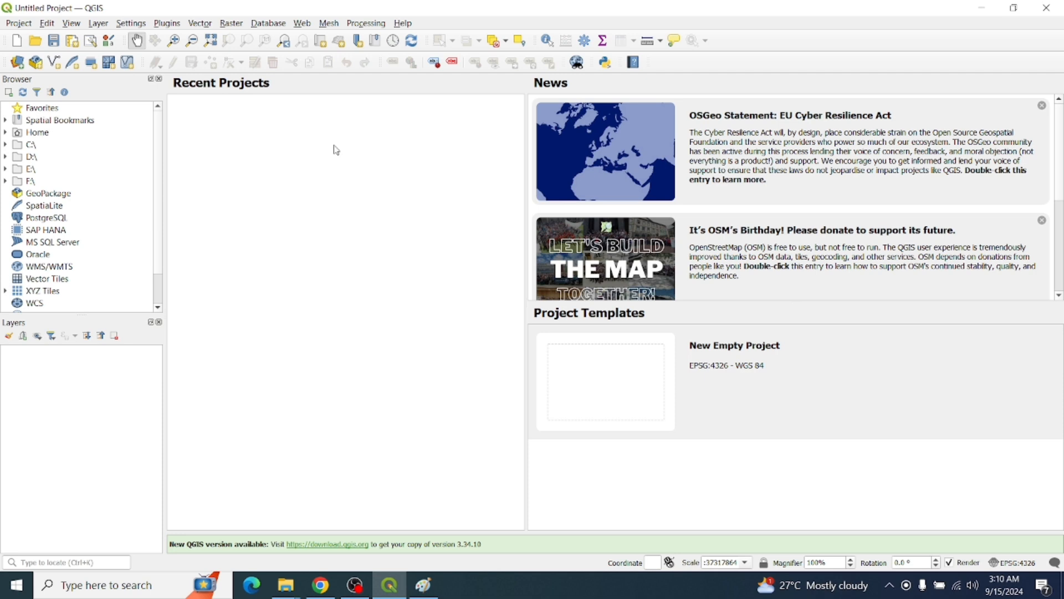
{"action": "left_click", "coordinate": [176, 26]}
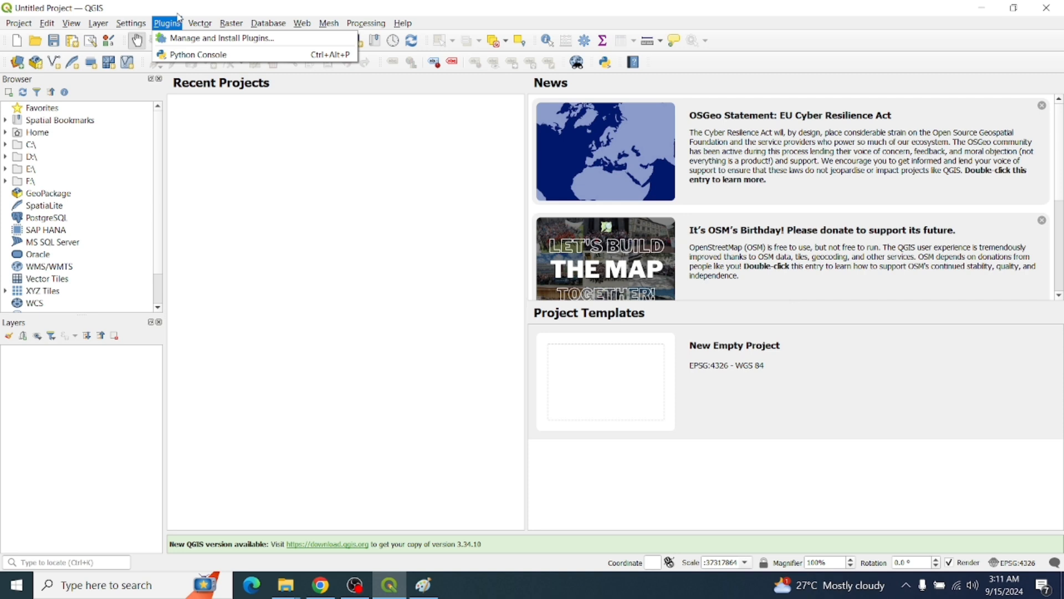
{"action": "left_click", "coordinate": [324, 205]}
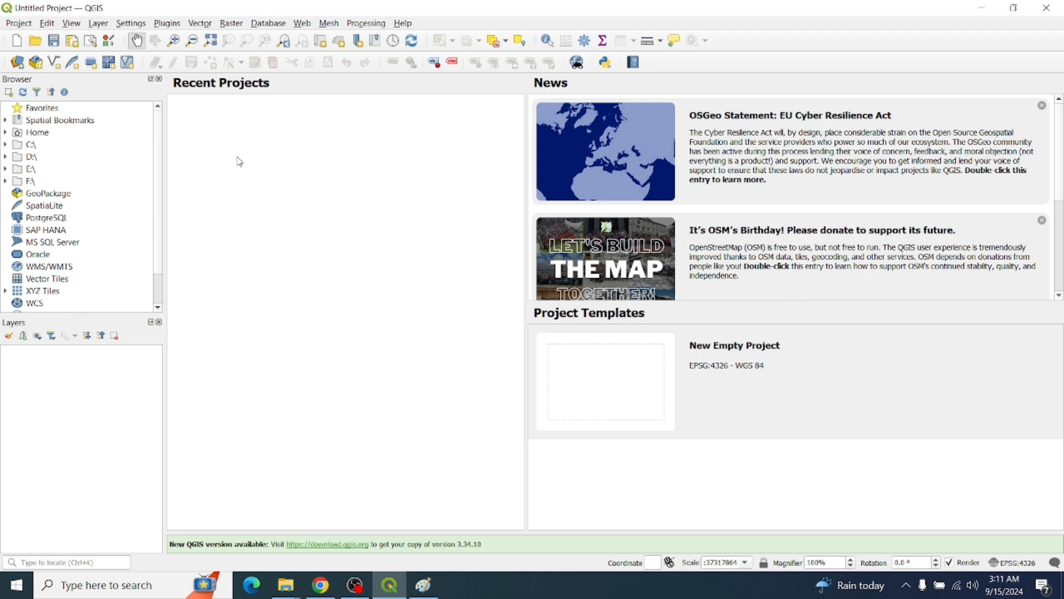
In Paint, undo the menu-bar box, draw and discard a toolbar outline, then return to QGIS
{"action": "key", "text": "alt+Tab"}
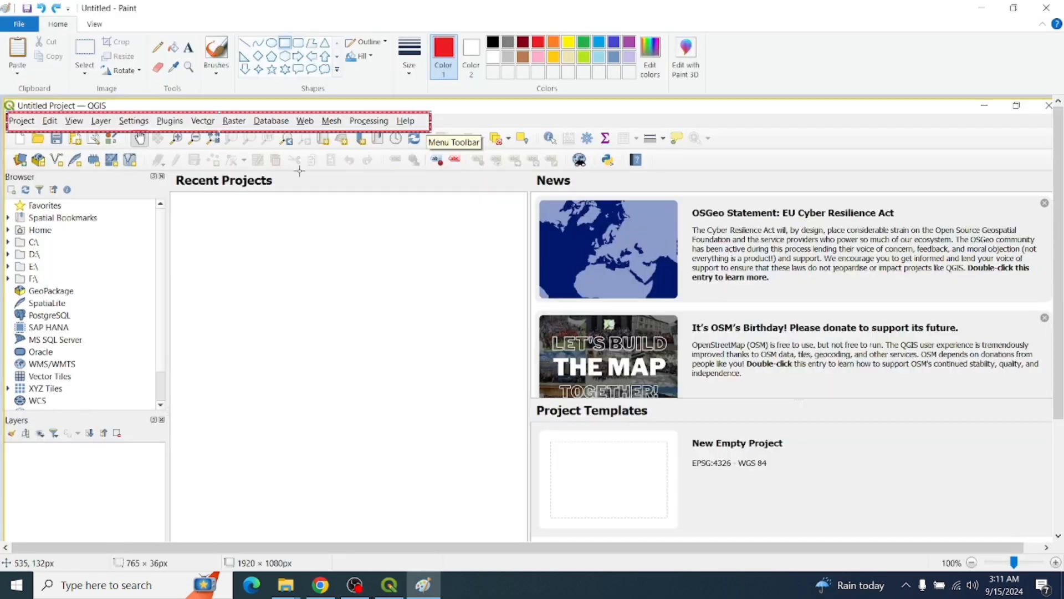
{"action": "key", "text": "ctrl+z"}
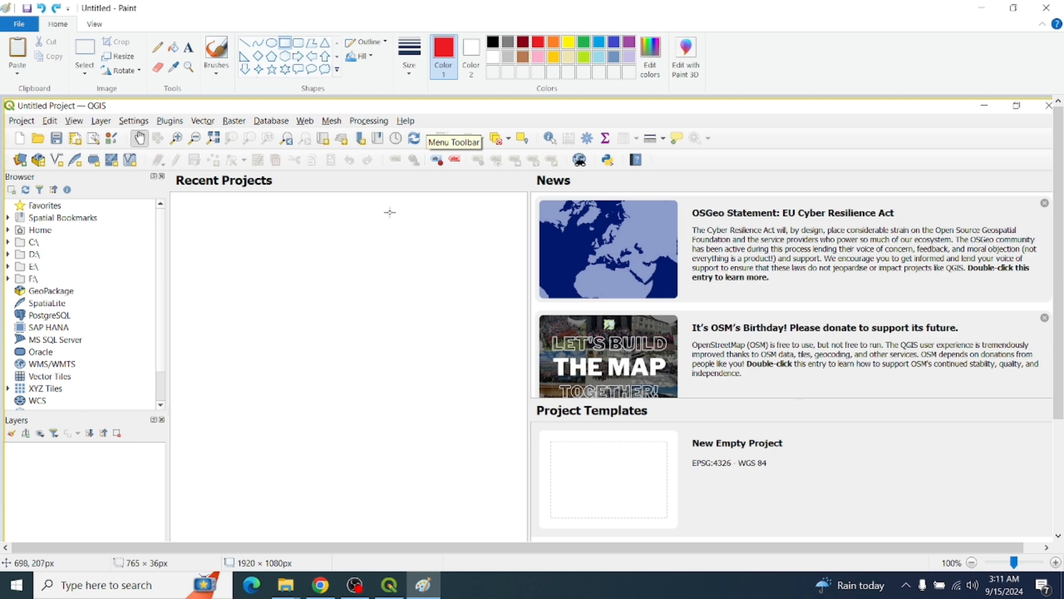
{"action": "mouse_move", "coordinate": [725, 168]}
{"action": "left_mouse_down"}
{"action": "mouse_move", "coordinate": [329, 138]}
{"action": "mouse_move", "coordinate": [11, 143]}
{"action": "mouse_move", "coordinate": [7, 127]}
{"action": "left_mouse_up"}
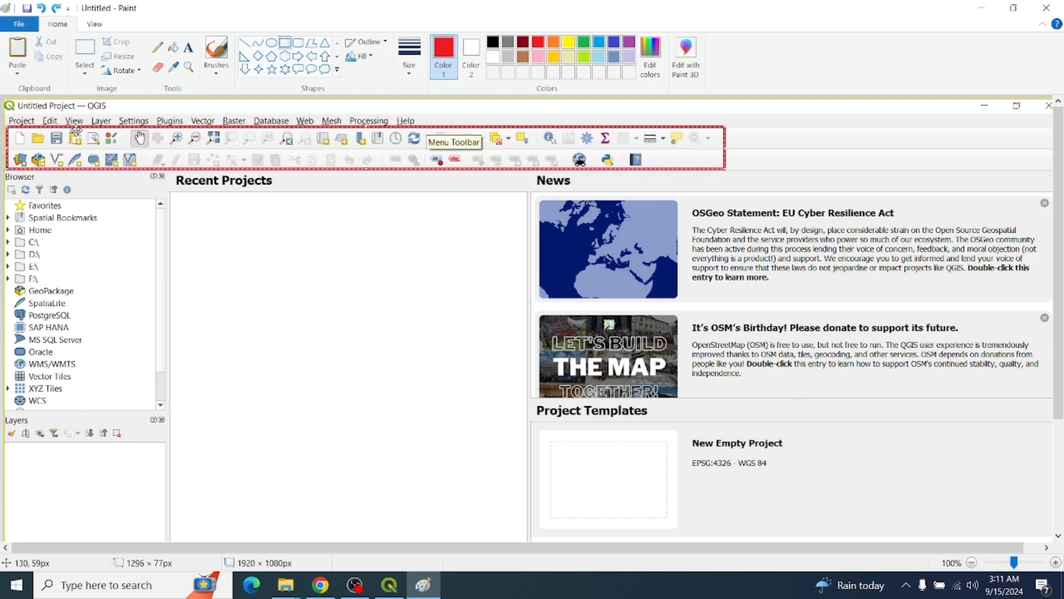
{"action": "left_click", "coordinate": [659, 184]}
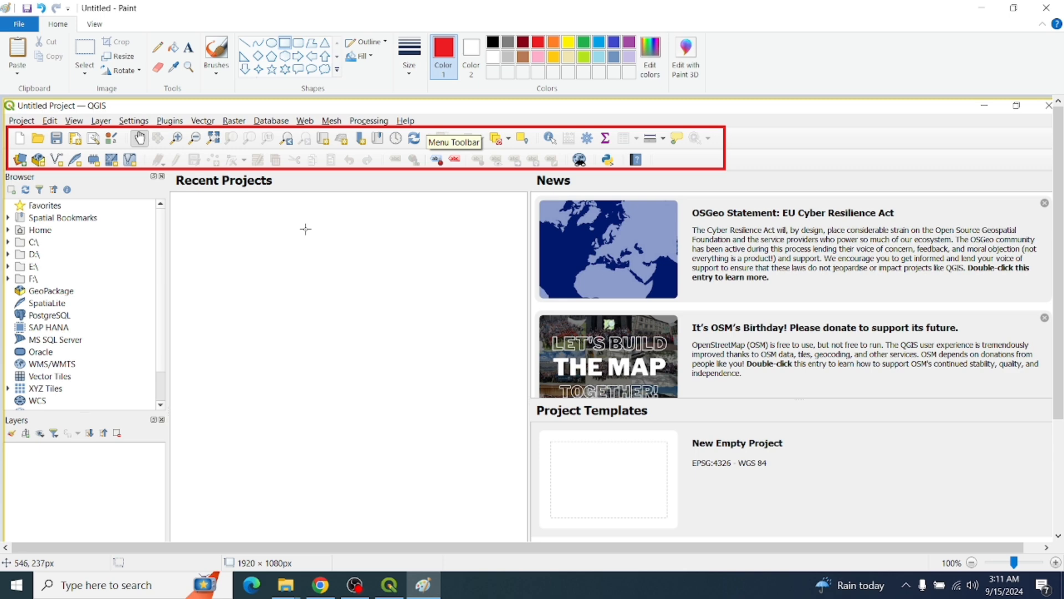
{"action": "key", "text": "ctrl+z"}
{"action": "key", "text": "alt+Tab"}
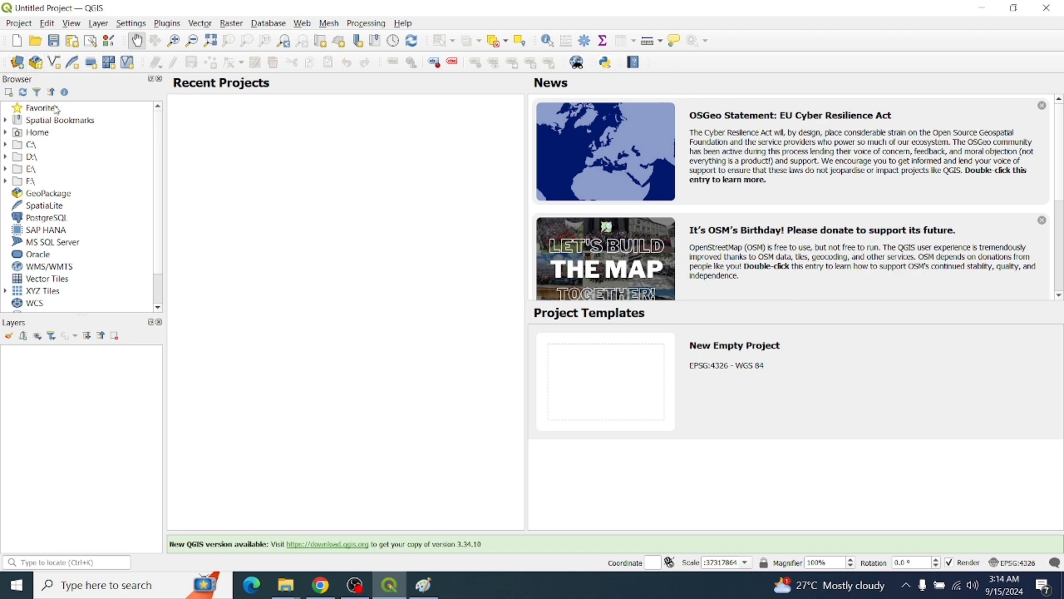
Draw a red rectangle around the Browser panel in the Paint screenshot
{"action": "key", "text": "alt+Tab"}
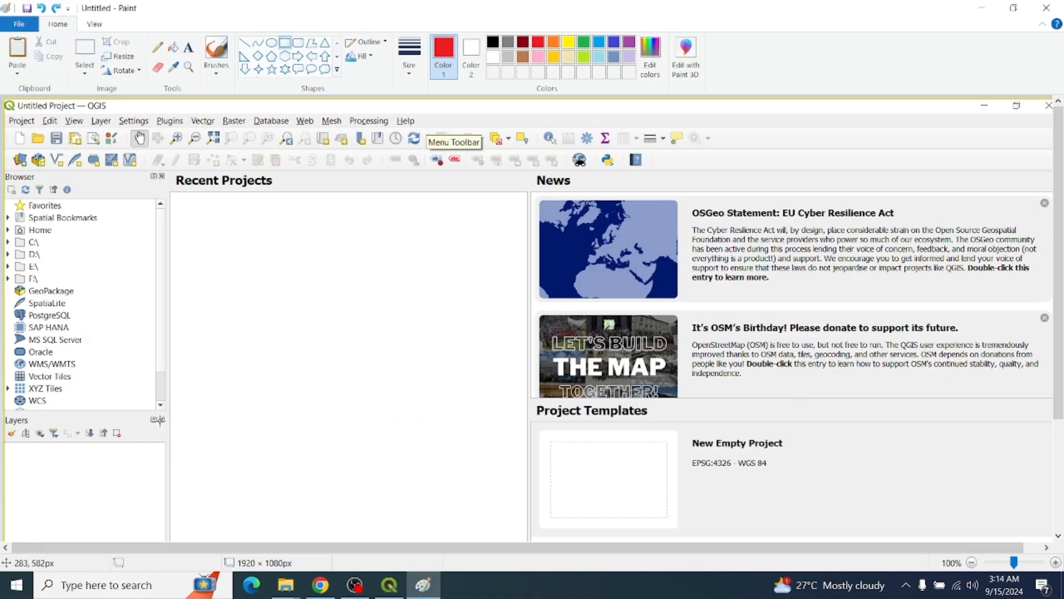
{"action": "mouse_move", "coordinate": [173, 419]}
{"action": "left_mouse_down"}
{"action": "mouse_move", "coordinate": [1, 206]}
{"action": "mouse_move", "coordinate": [1, 164]}
{"action": "left_mouse_up"}
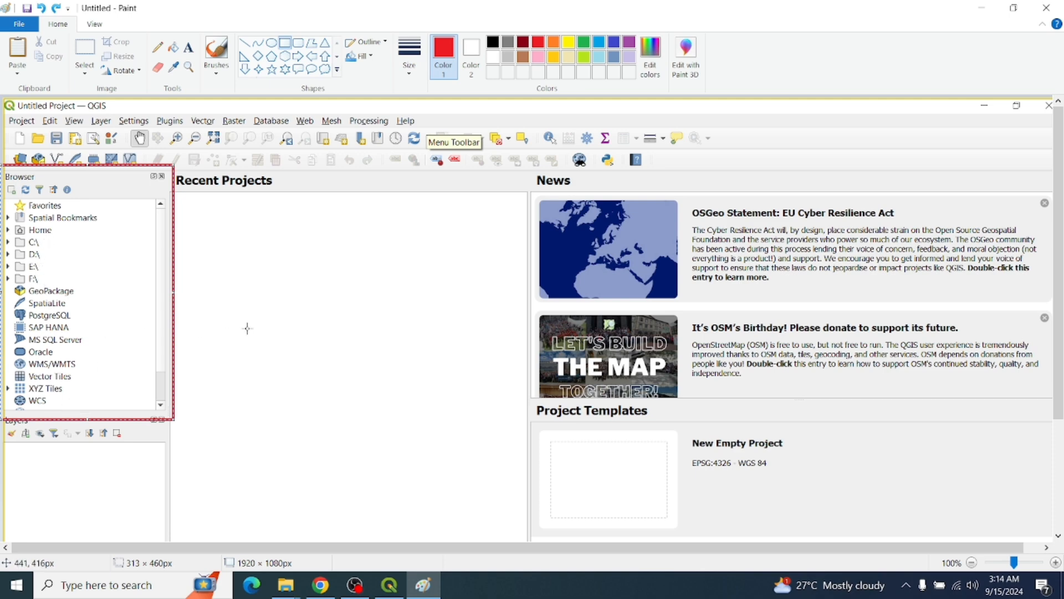
Undo the Browser outline and draw a red box around the Layers panel
{"action": "key", "text": "ctrl+z"}
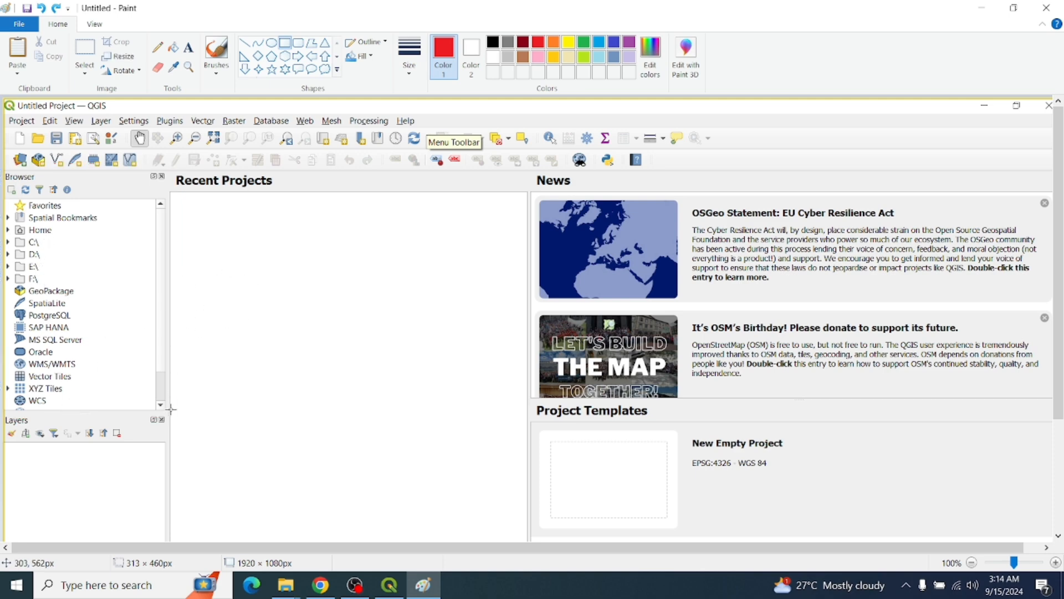
{"action": "left_click_drag", "start_coordinate": [1060, 344], "coordinate": [1060, 413]}
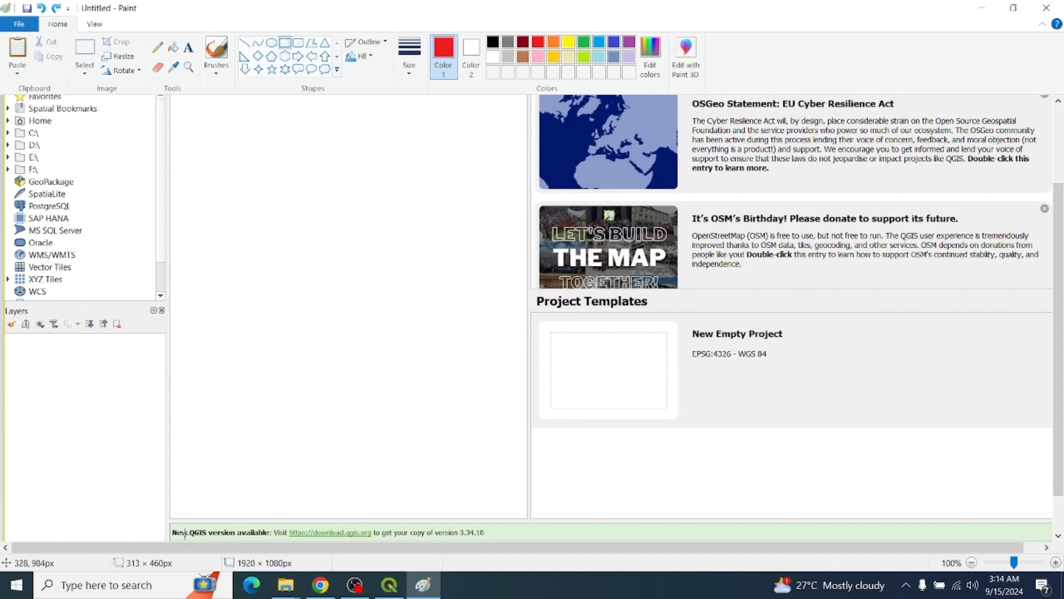
{"action": "left_click_drag", "start_coordinate": [185, 533], "coordinate": [6, 303]}
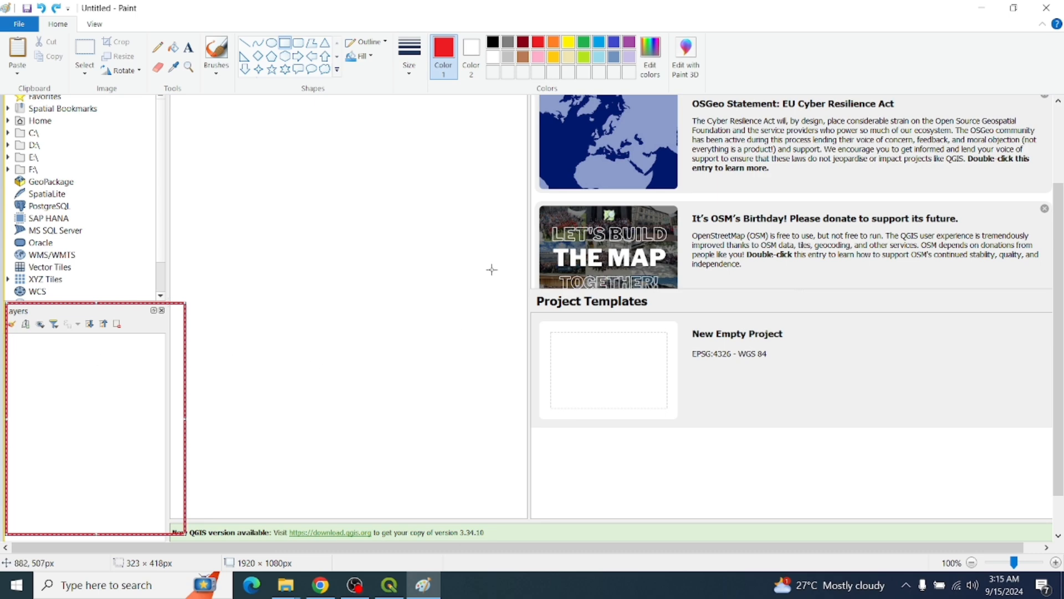
Discard an accidental oversized rectangle and switch back to the QGIS window
{"action": "scroll", "coordinate": [504, 263], "scroll_direction": "up", "scroll_amount": 3}
{"action": "left_click_drag", "start_coordinate": [207, 189], "coordinate": [904, 532]}
{"action": "scroll", "coordinate": [904, 532], "scroll_direction": "down", "scroll_amount": 3}
{"action": "left_click_drag", "start_coordinate": [1063, 333], "coordinate": [1062, 339]}
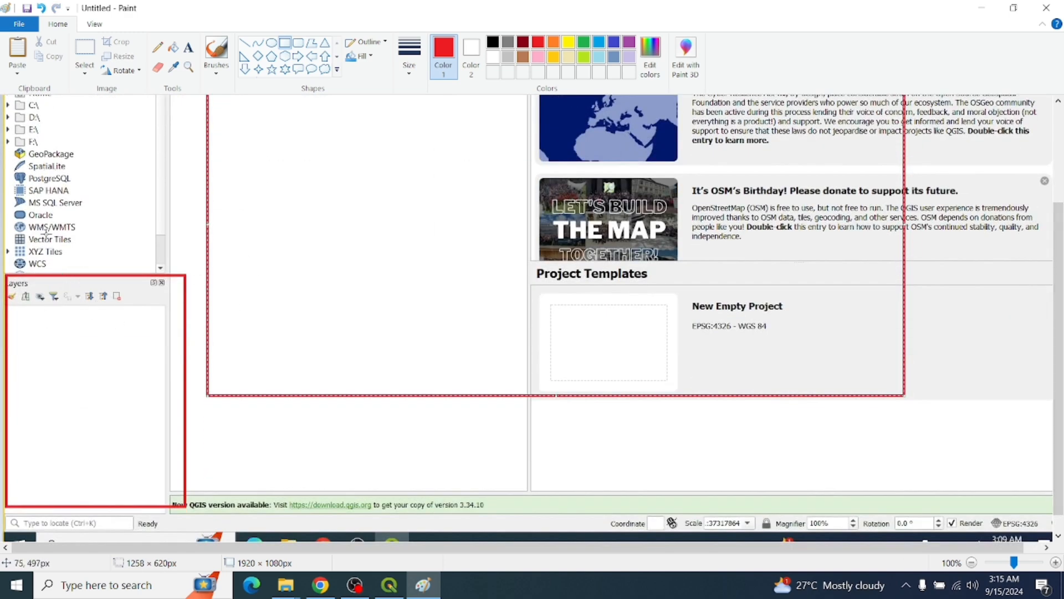
{"action": "key", "text": "ctrl+z"}
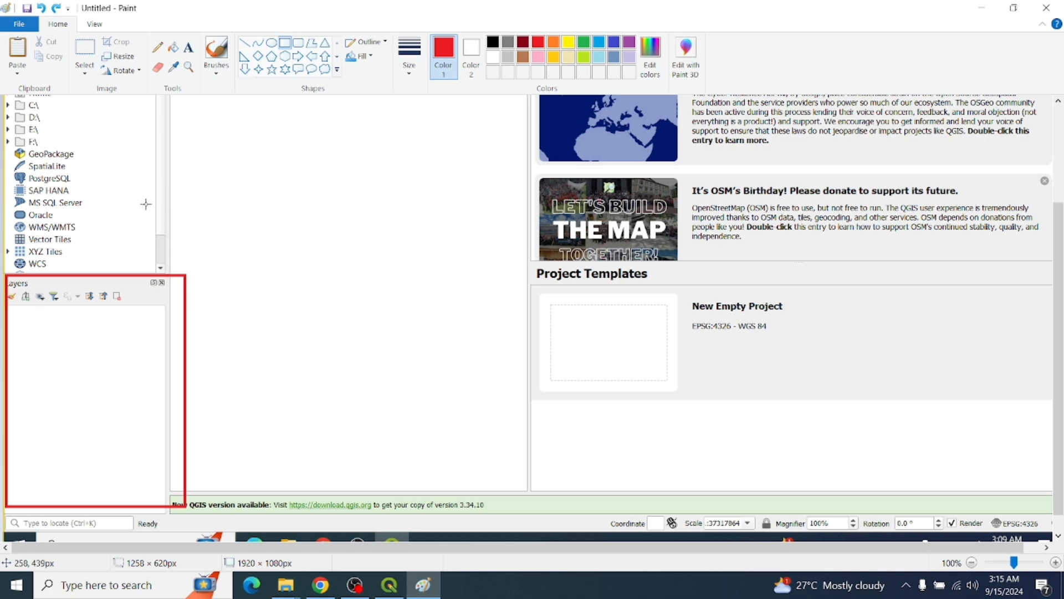
{"action": "left_click_drag", "start_coordinate": [1059, 360], "coordinate": [1059, 262]}
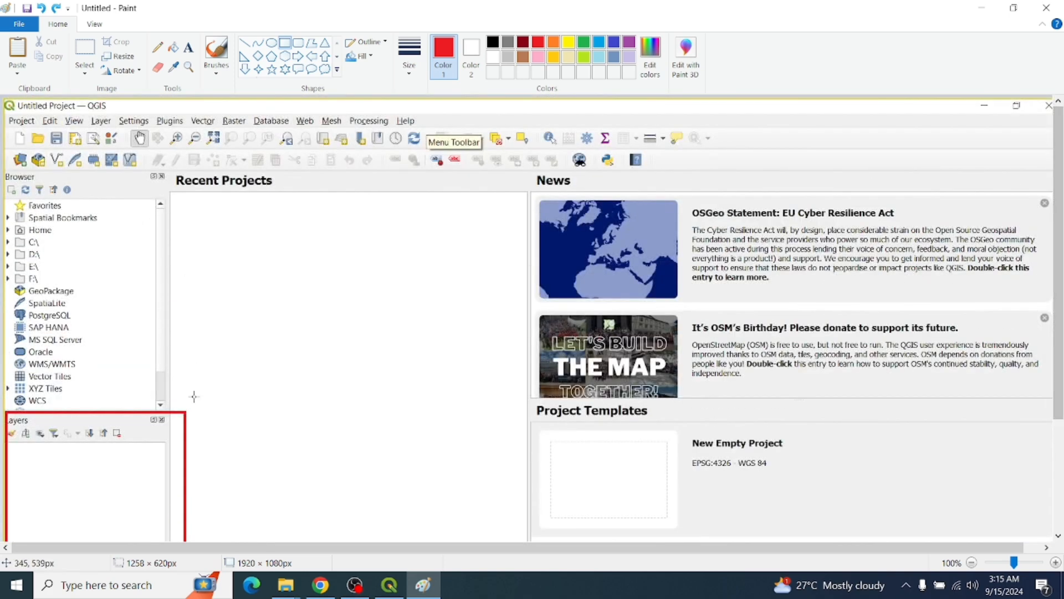
{"action": "left_click_drag", "start_coordinate": [188, 409], "coordinate": [41, 166]}
{"action": "key", "text": "alt+Tab"}
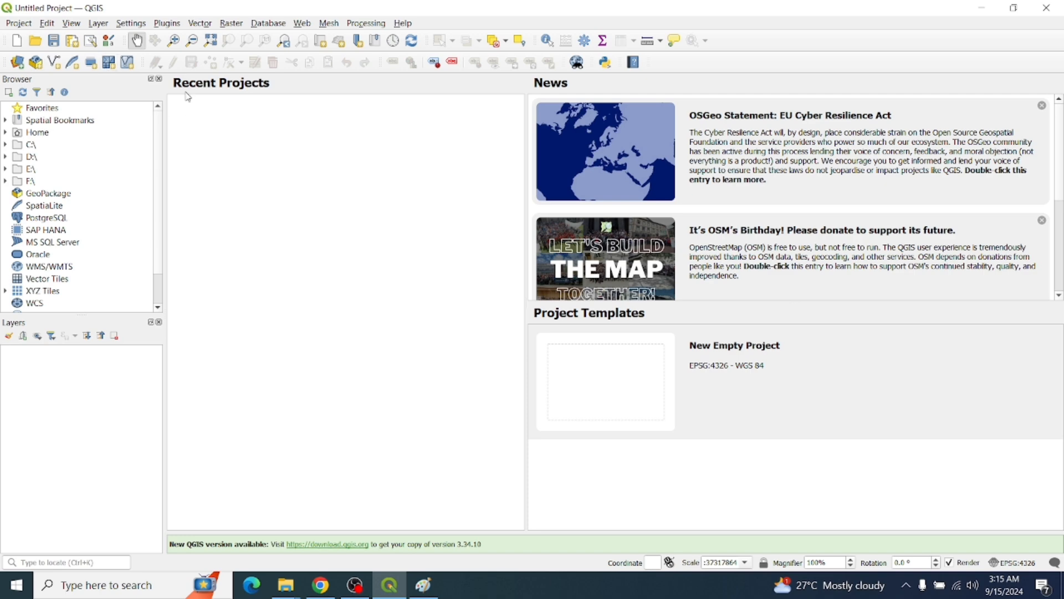
Clear the earlier outlines in Paint and paste a fresh QGIS welcome-page screenshot
{"action": "key", "text": "alt+Tab"}
{"action": "key", "text": "ctrl+z"}
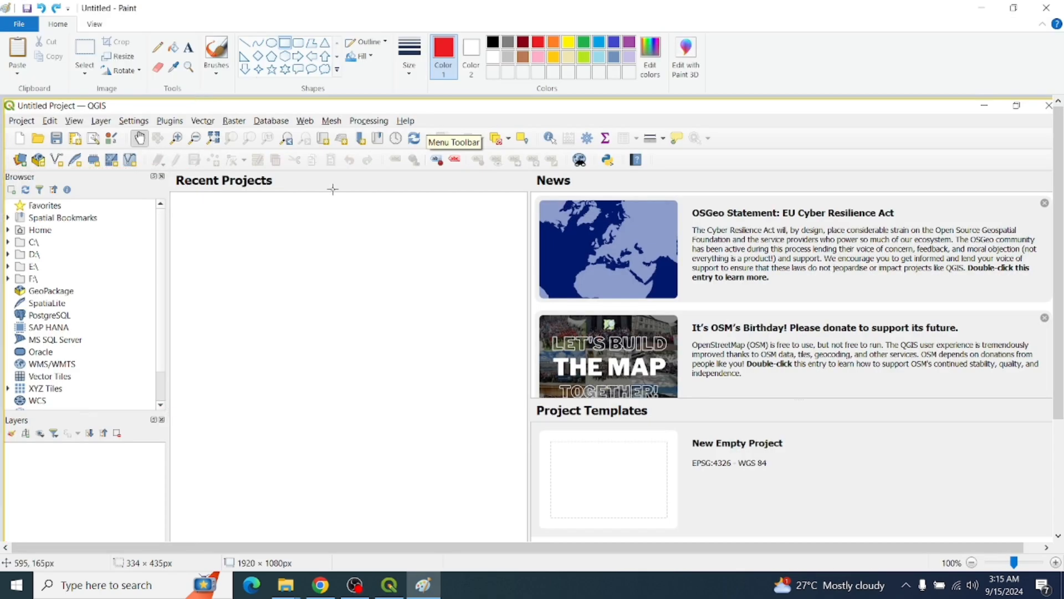
{"action": "key", "text": "ctrl+z"}
{"action": "key", "text": "ctrl+v"}
Frame the welcome page's main content area with a red rectangle
{"action": "scroll", "coordinate": [344, 189], "scroll_direction": "down", "scroll_amount": 1}
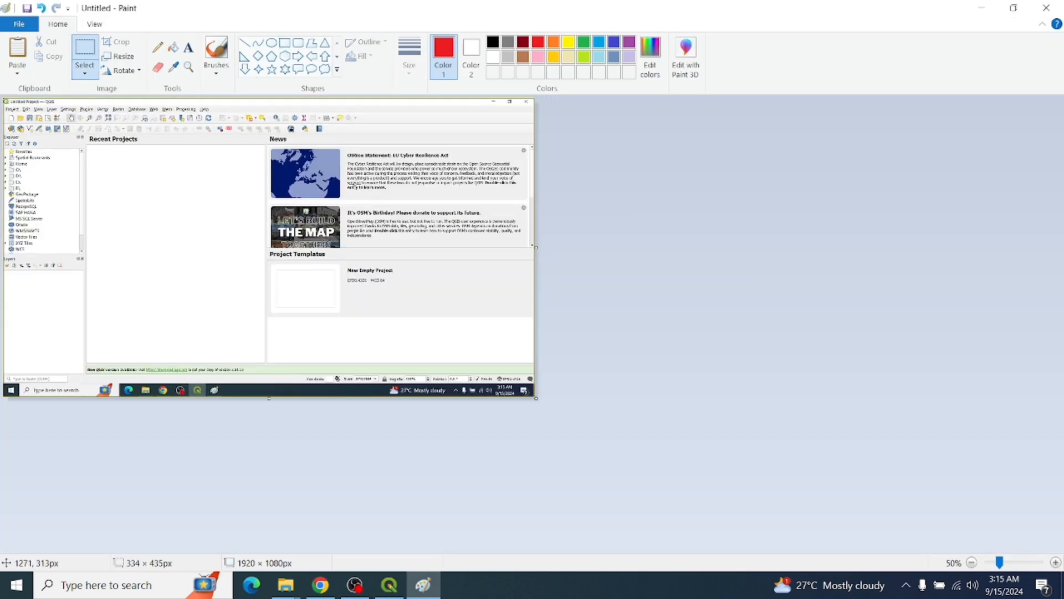
{"action": "scroll", "coordinate": [356, 186], "scroll_direction": "up", "scroll_amount": 1}
{"action": "scroll", "coordinate": [426, 159], "scroll_direction": "down", "scroll_amount": 3}
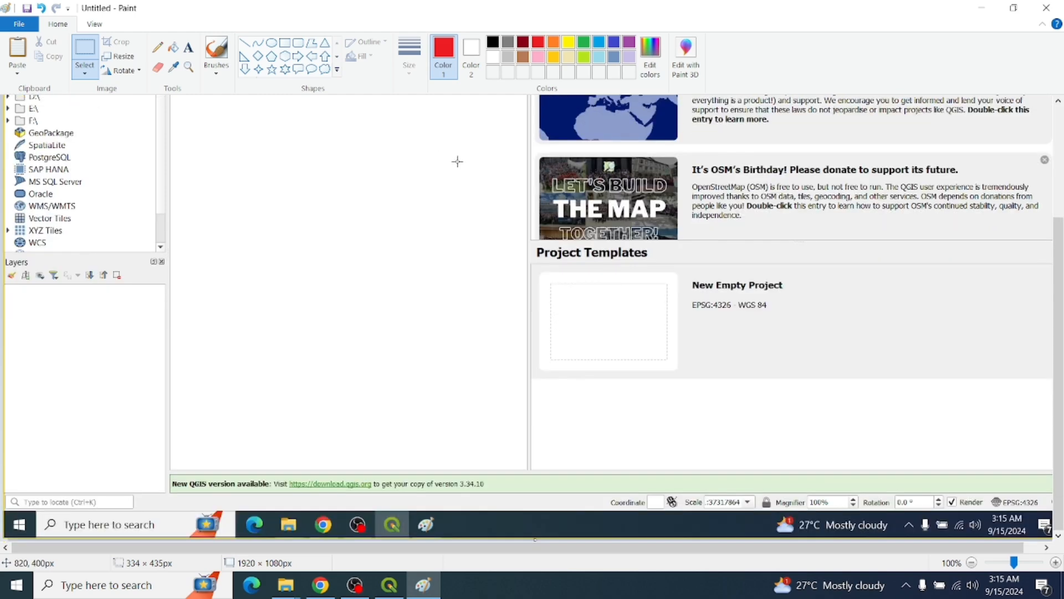
{"action": "scroll", "coordinate": [447, 166], "scroll_direction": "up", "scroll_amount": 3}
{"action": "scroll", "coordinate": [447, 167], "scroll_direction": "down", "scroll_amount": 1}
{"action": "left_click", "coordinate": [284, 42]}
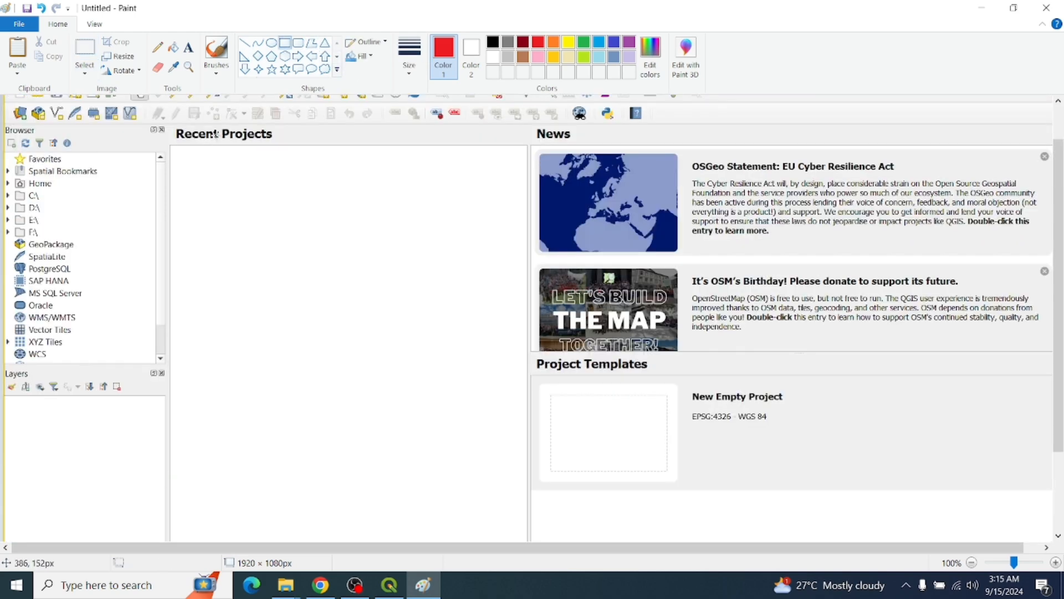
{"action": "left_click_drag", "start_coordinate": [164, 118], "coordinate": [1047, 523]}
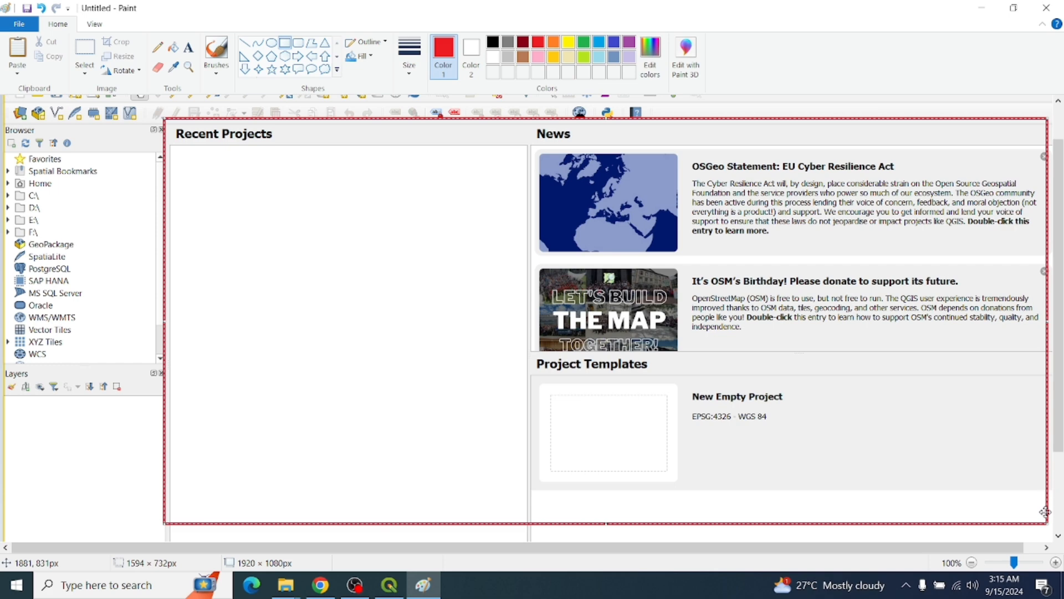
Switch from Paint back to the QGIS start screen with its News and templates
{"action": "key", "text": "alt+Tab"}
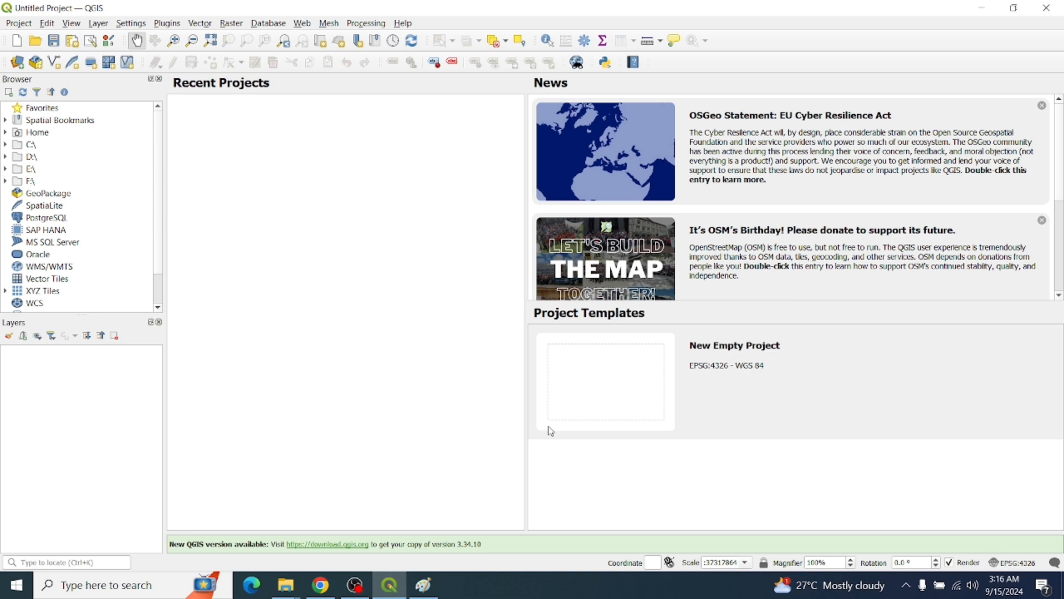
Open a New Empty Project, then outline its blank map canvas in red in a Paint screenshot
{"action": "left_click", "coordinate": [629, 384]}
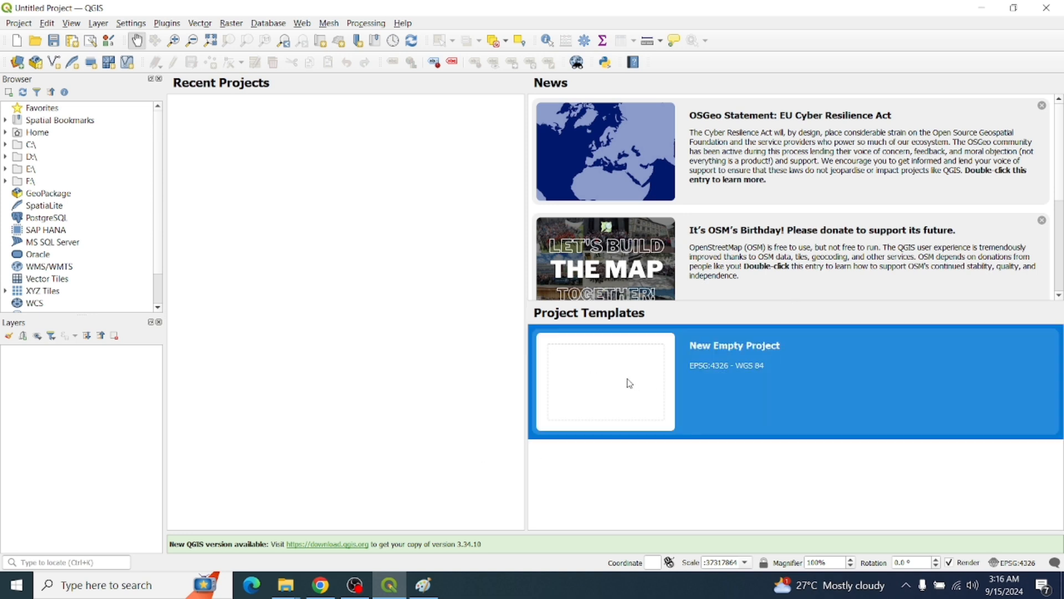
{"action": "double_click", "coordinate": [631, 384]}
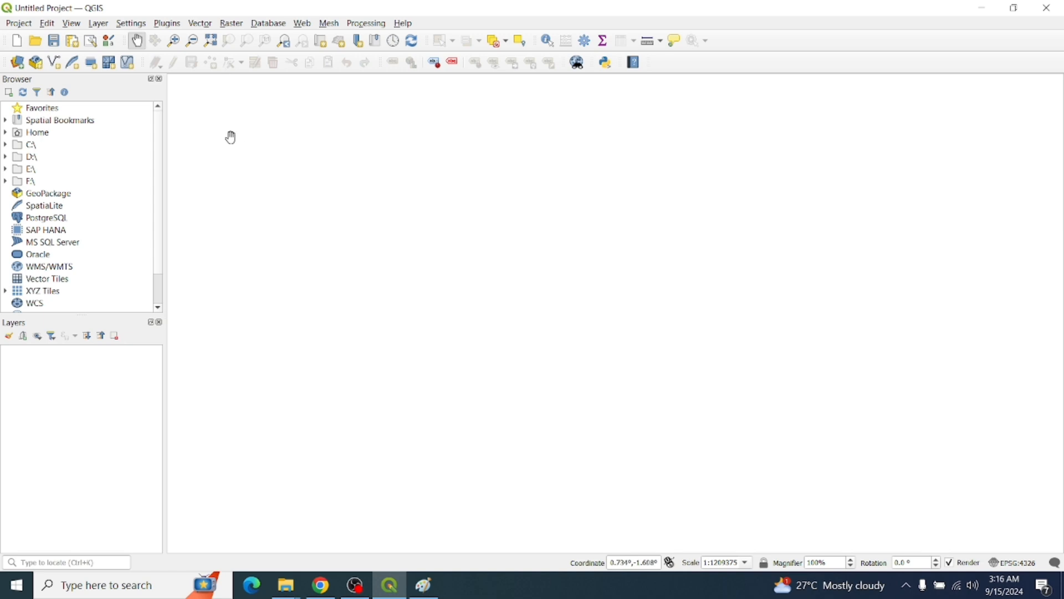
{"action": "key", "text": "alt+Tab"}
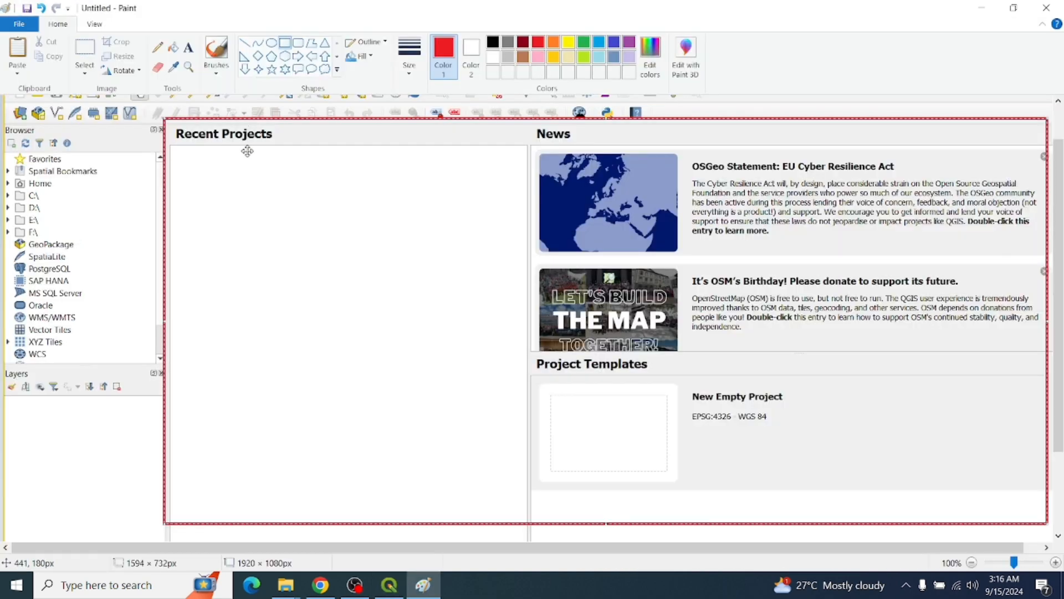
{"action": "key", "text": "ctrl+z"}
{"action": "key", "text": "ctrl+v"}
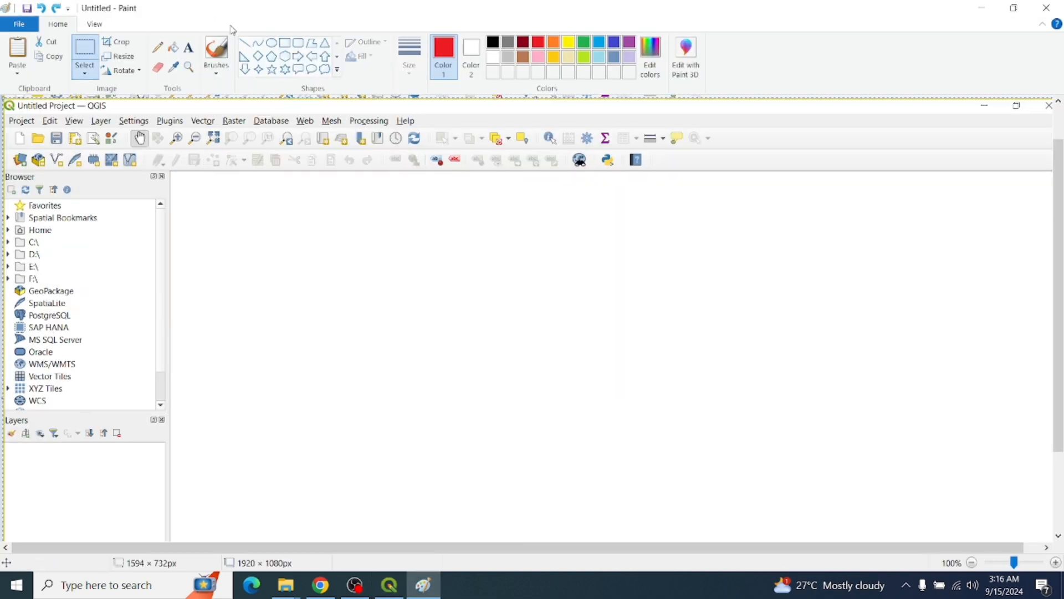
{"action": "left_click", "coordinate": [285, 44]}
{"action": "mouse_move", "coordinate": [181, 168]}
{"action": "left_mouse_down"}
{"action": "mouse_move", "coordinate": [1048, 442]}
{"action": "mouse_move", "coordinate": [986, 522]}
{"action": "mouse_move", "coordinate": [1018, 539]}
{"action": "left_mouse_up"}
{"action": "key", "text": "alt+Tab"}
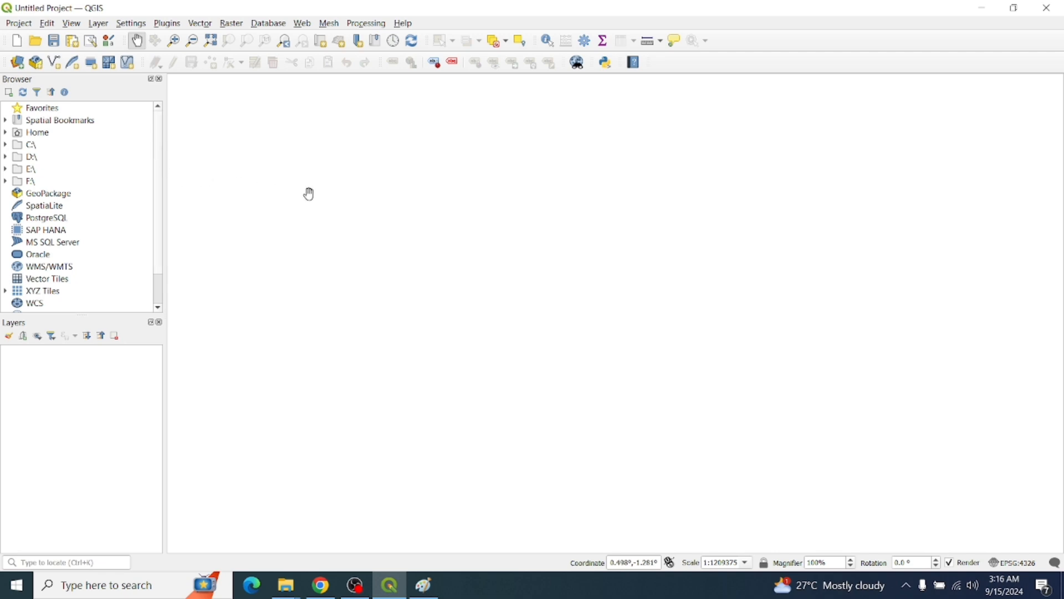
{"action": "scroll", "coordinate": [345, 179], "scroll_direction": "up", "scroll_amount": 1}
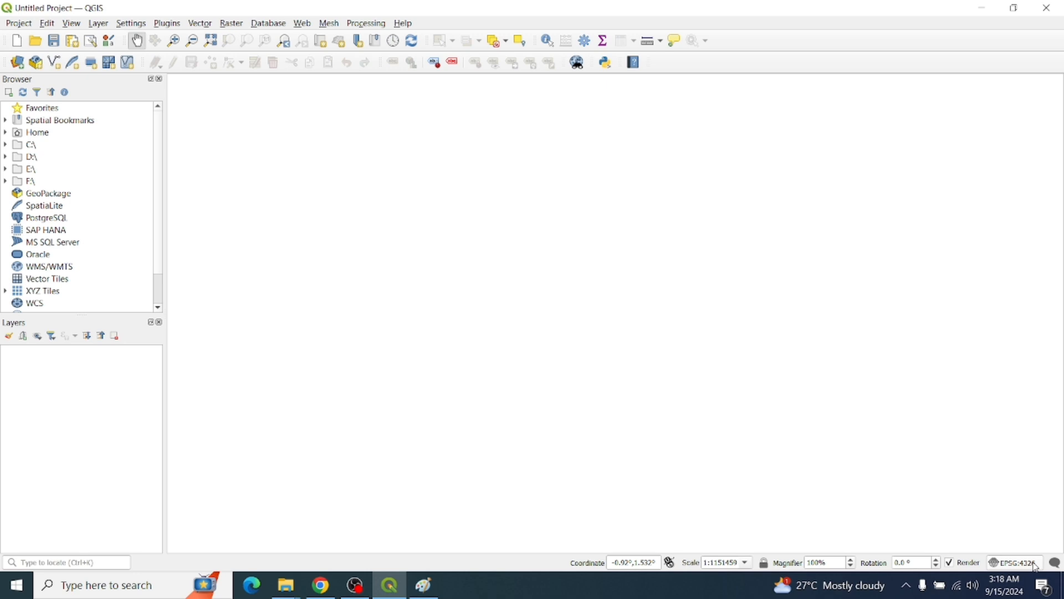
{"action": "left_click", "coordinate": [1035, 564]}
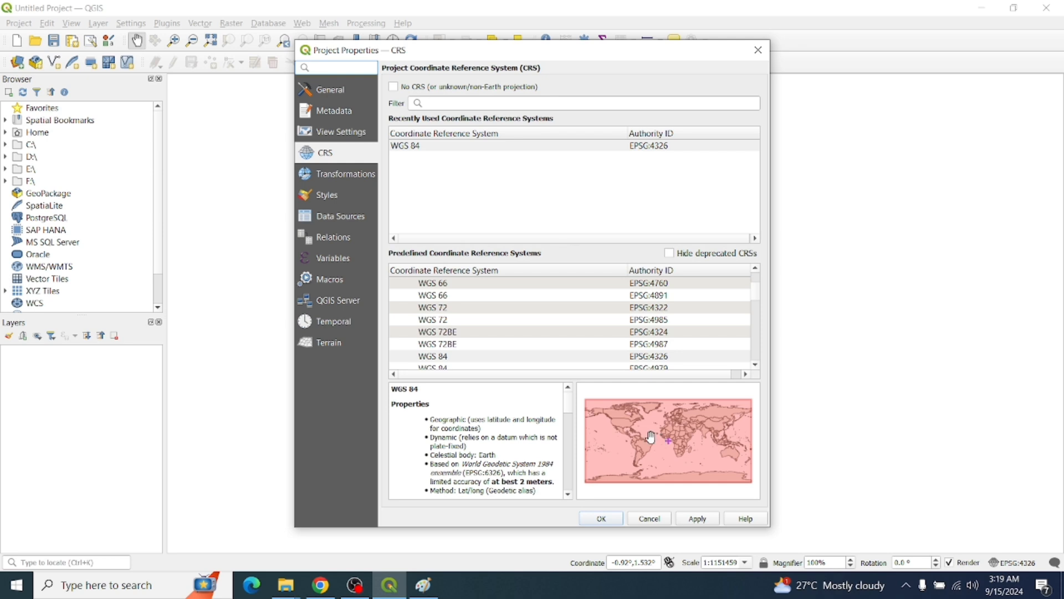
{"action": "left_click", "coordinate": [758, 50]}
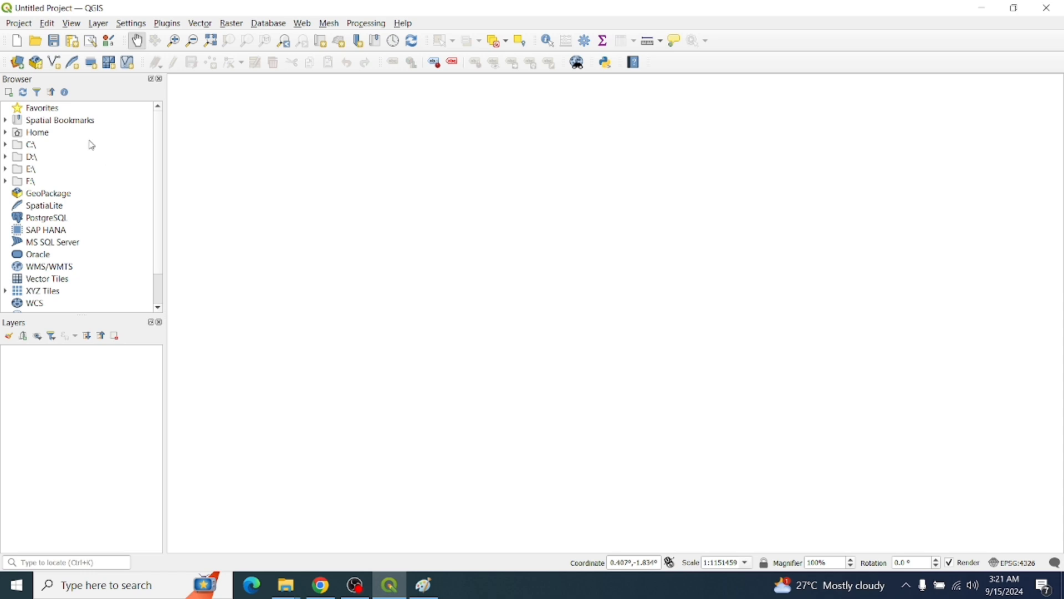
{"action": "left_click", "coordinate": [34, 248]}
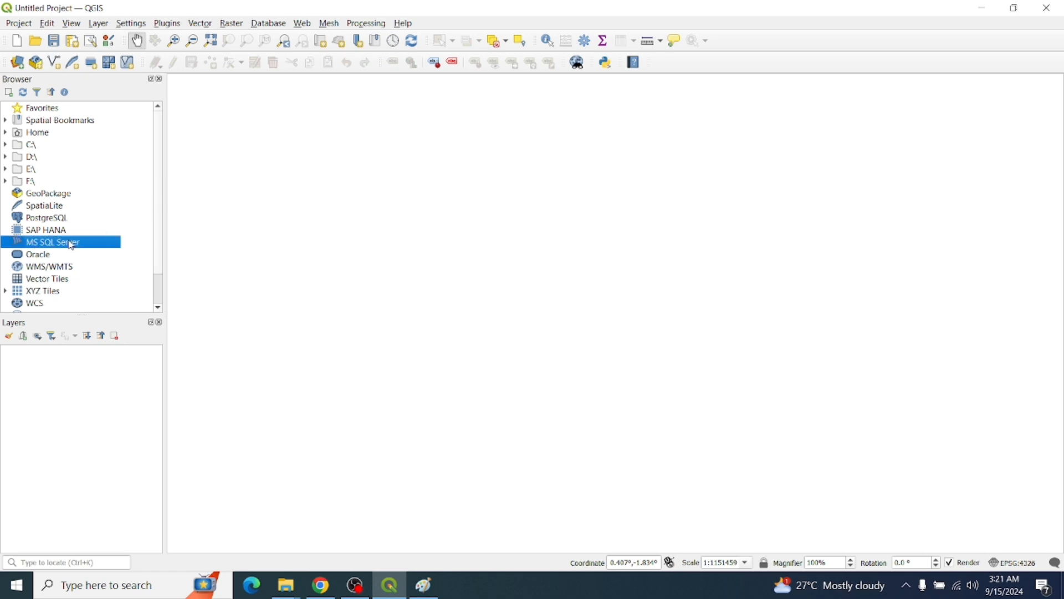
{"action": "left_click", "coordinate": [59, 220]}
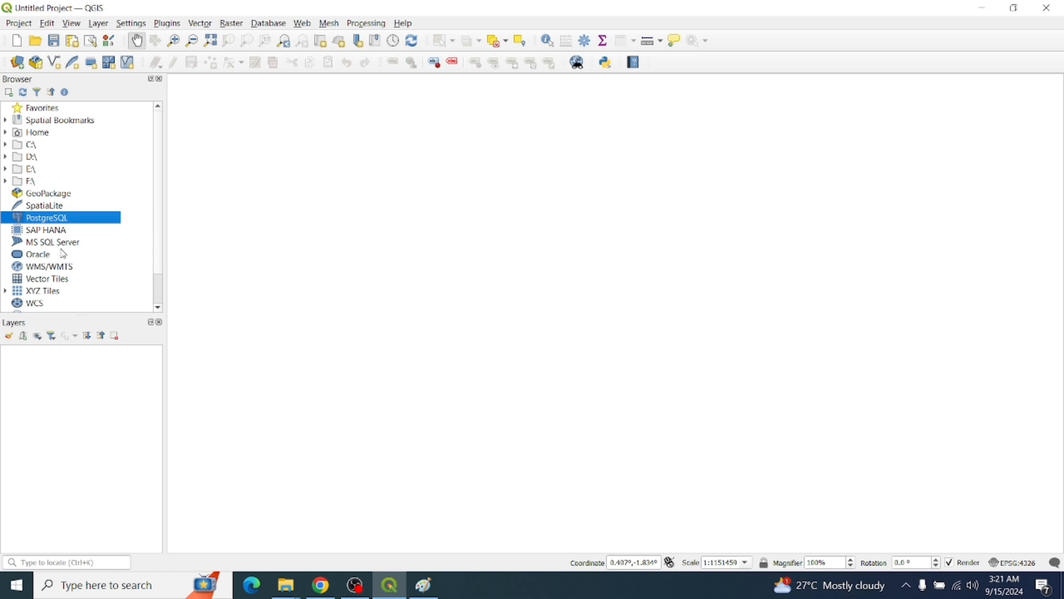
{"action": "left_click", "coordinate": [65, 247]}
{"action": "left_click", "coordinate": [65, 269]}
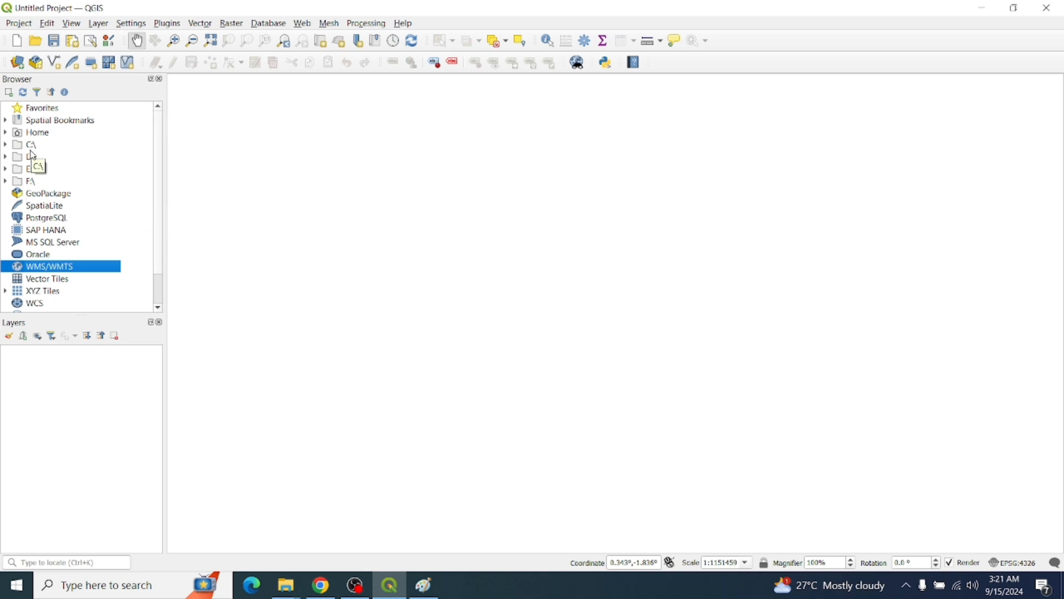
{"action": "left_click", "coordinate": [1063, 586]}
Expand the C: drive through Users and the home folder down to Desktop in the Browser
{"action": "left_click", "coordinate": [5, 146]}
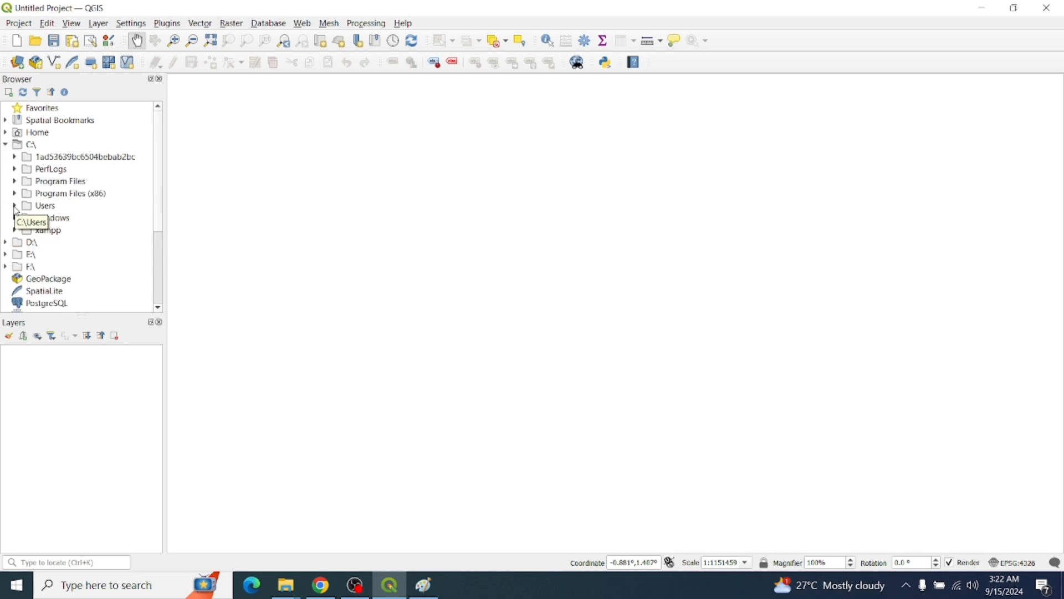
{"action": "left_click", "coordinate": [14, 206]}
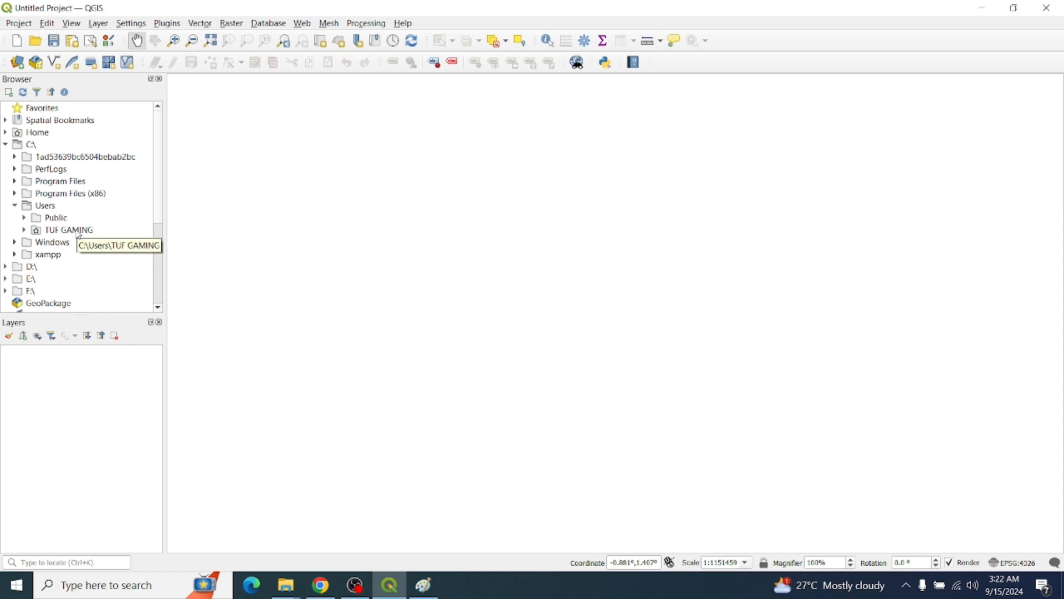
{"action": "left_click", "coordinate": [24, 231]}
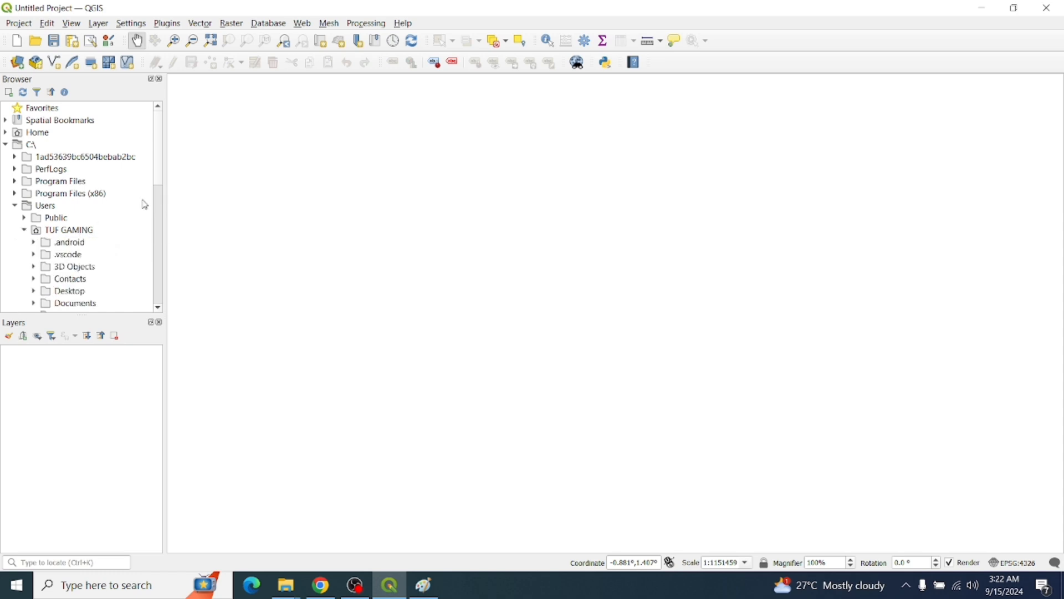
{"action": "left_click_drag", "start_coordinate": [157, 183], "coordinate": [150, 216]}
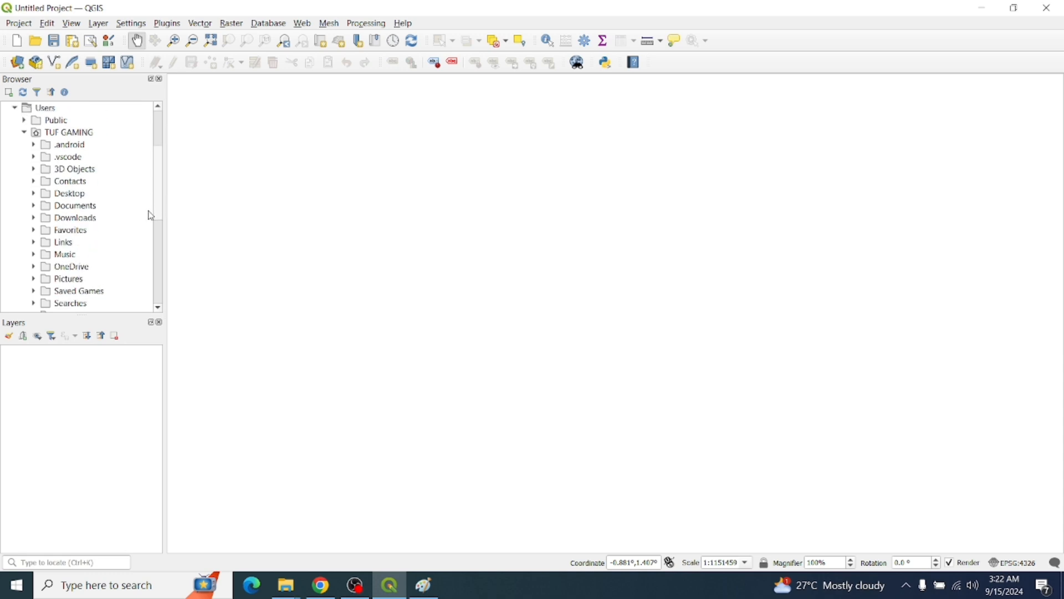
{"action": "left_click", "coordinate": [33, 194]}
Open PH_MAPS_SHAPEFILE and drag the PH_Adm0_Country layer onto the map canvas
{"action": "left_click_drag", "start_coordinate": [161, 147], "coordinate": [158, 208]}
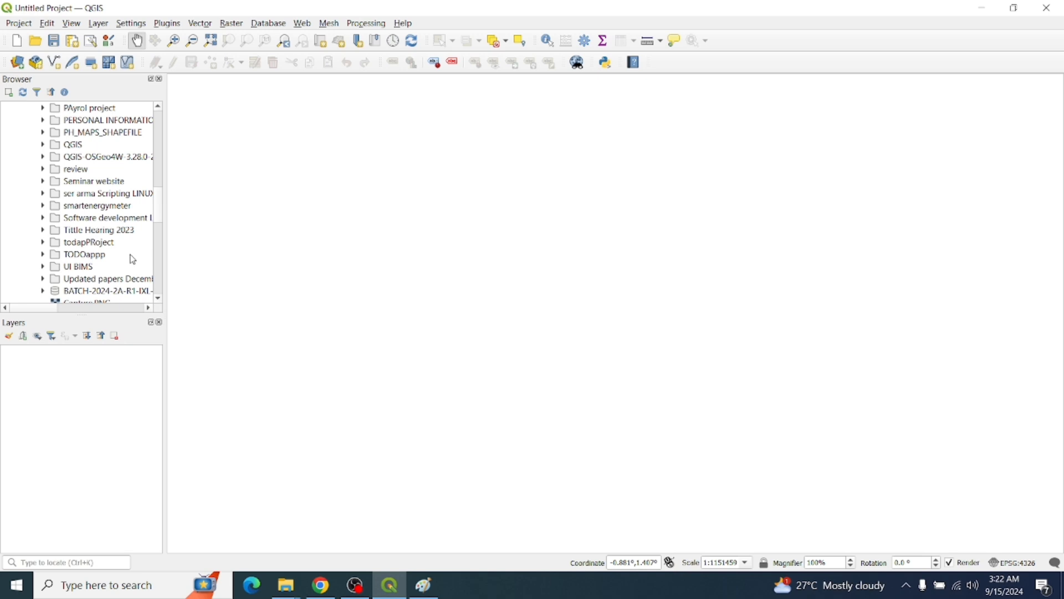
{"action": "left_click_drag", "start_coordinate": [156, 200], "coordinate": [160, 204]}
{"action": "left_click", "coordinate": [44, 158]}
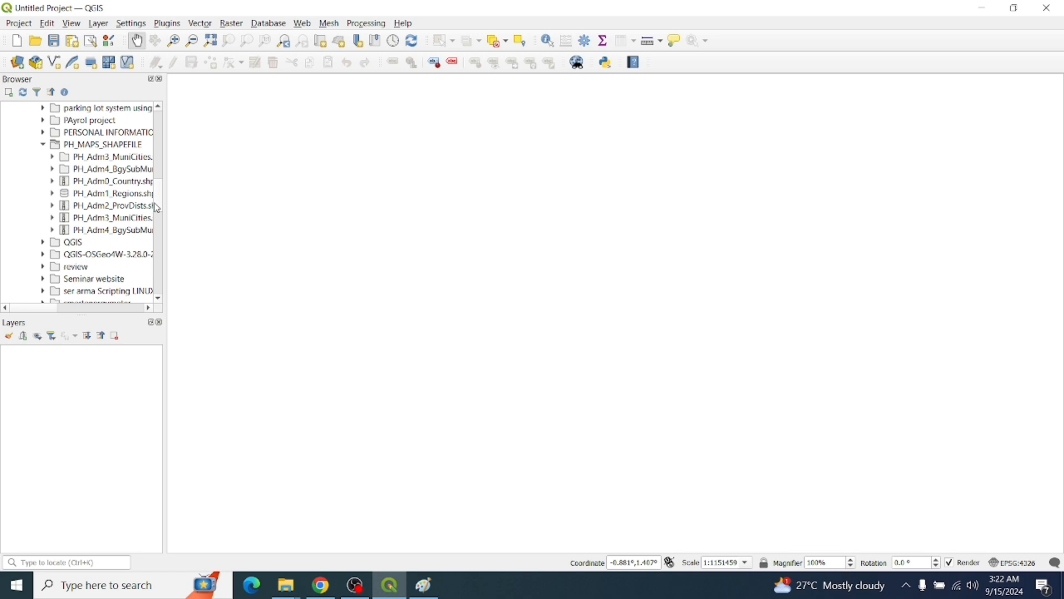
{"action": "left_click", "coordinate": [53, 182]}
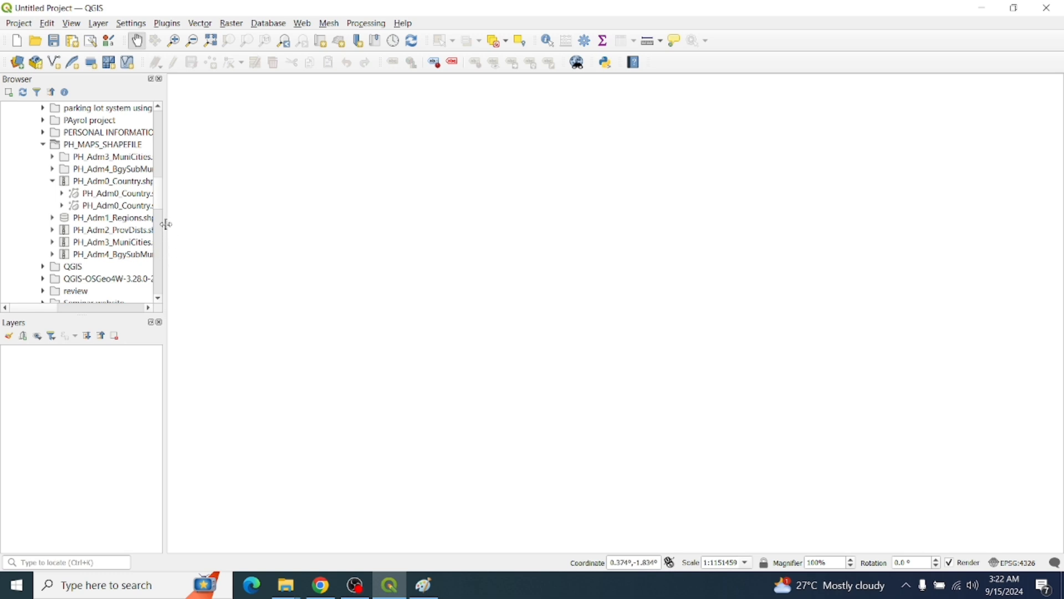
{"action": "left_click_drag", "start_coordinate": [125, 193], "coordinate": [427, 228]}
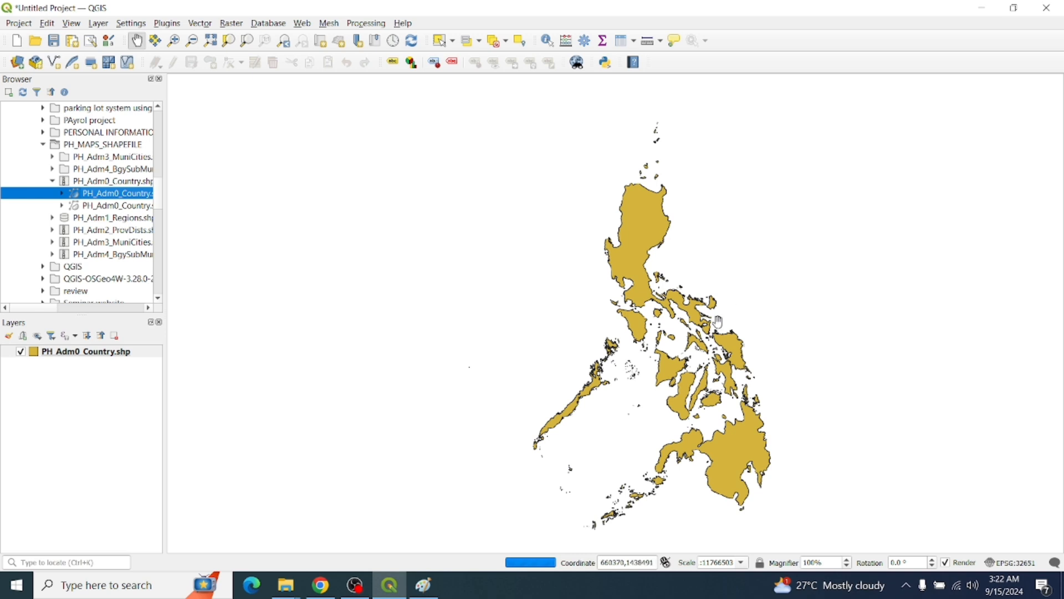
Pan and zoom the map to centre the whole Philippine archipelago
{"action": "scroll", "coordinate": [700, 373], "scroll_direction": "up", "scroll_amount": 1}
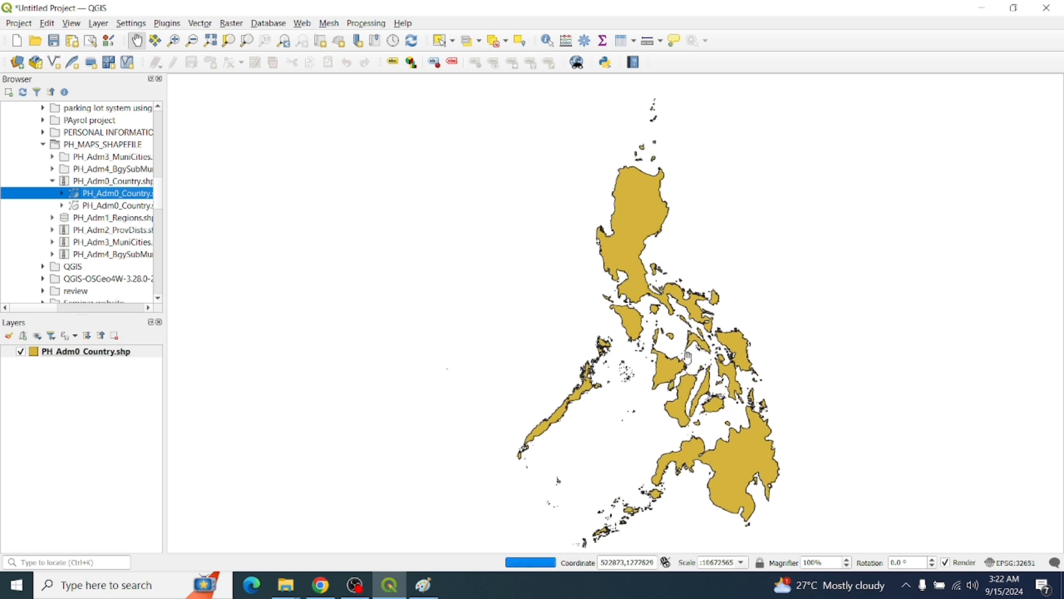
{"action": "left_click_drag", "start_coordinate": [699, 374], "coordinate": [638, 327]}
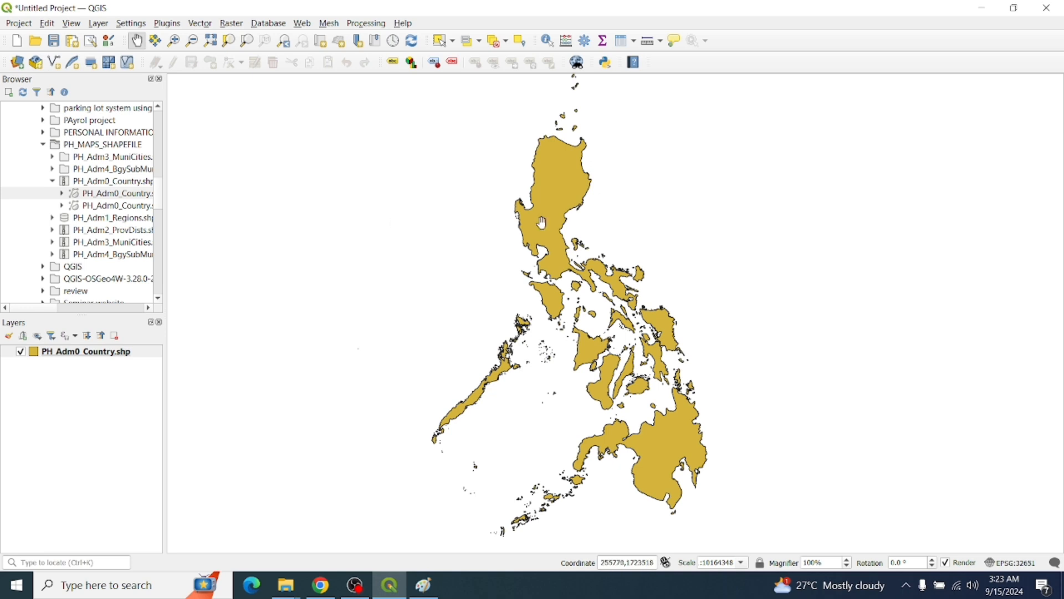
{"action": "mouse_move", "coordinate": [638, 220]}
{"action": "left_mouse_down"}
{"action": "mouse_move", "coordinate": [622, 234]}
{"action": "mouse_move", "coordinate": [625, 214]}
{"action": "left_mouse_up"}
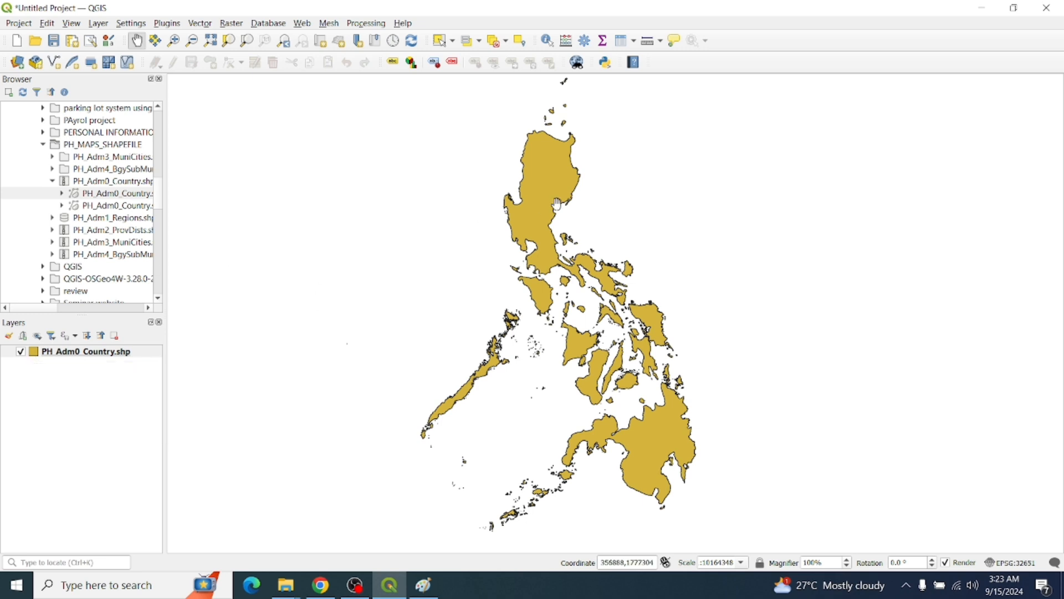
{"action": "mouse_move", "coordinate": [567, 191]}
{"action": "left_mouse_down"}
{"action": "mouse_move", "coordinate": [562, 212]}
{"action": "mouse_move", "coordinate": [576, 202]}
{"action": "left_mouse_up"}
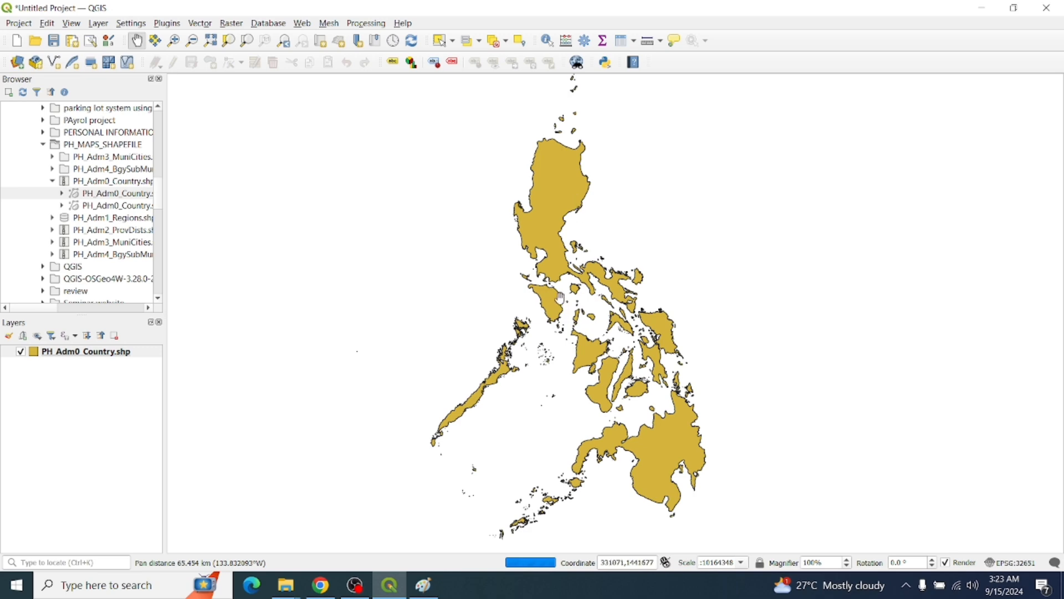
{"action": "scroll", "coordinate": [463, 283], "scroll_direction": "up", "scroll_amount": 1}
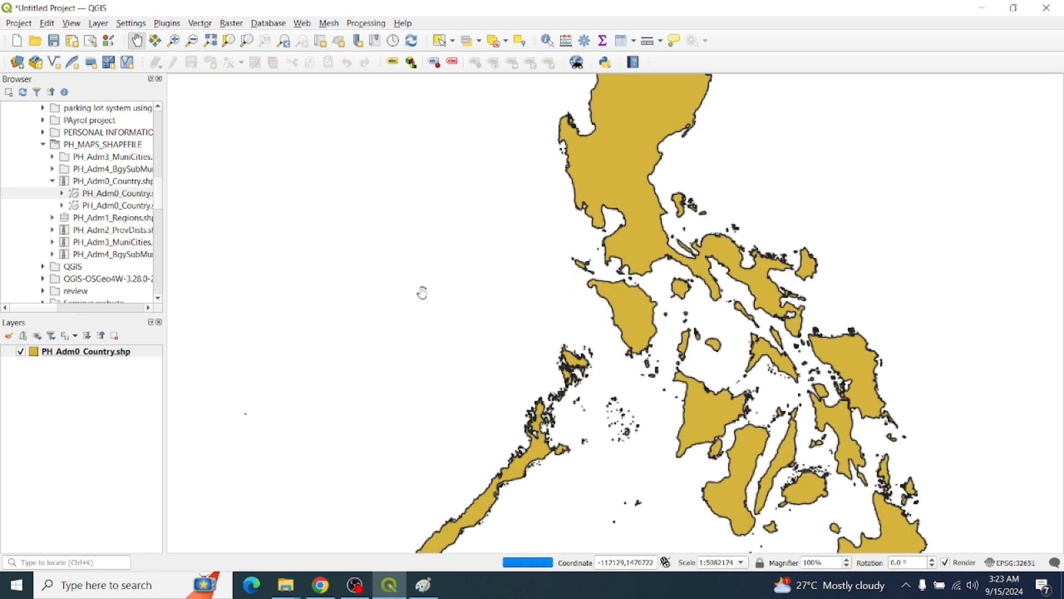
{"action": "scroll", "coordinate": [610, 266], "scroll_direction": "up", "scroll_amount": 1}
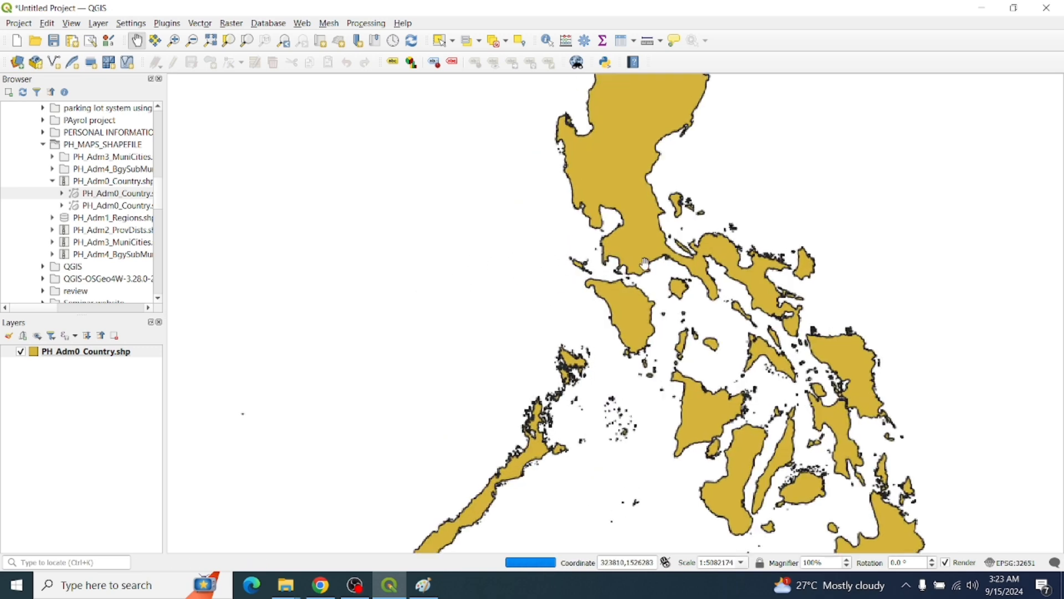
{"action": "scroll", "coordinate": [726, 485], "scroll_direction": "down", "scroll_amount": 1}
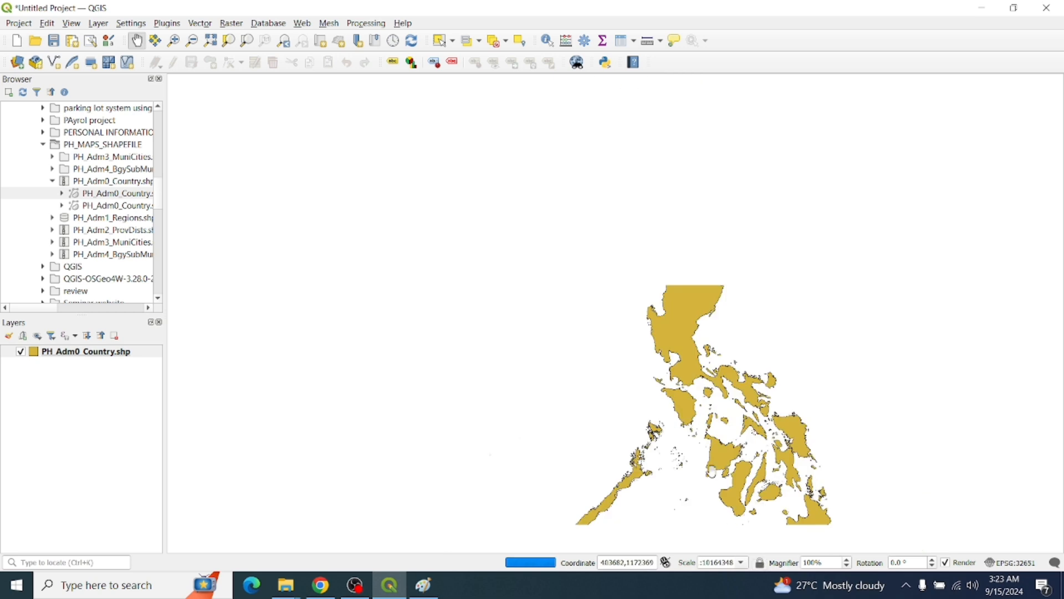
{"action": "left_click_drag", "start_coordinate": [723, 483], "coordinate": [632, 438]}
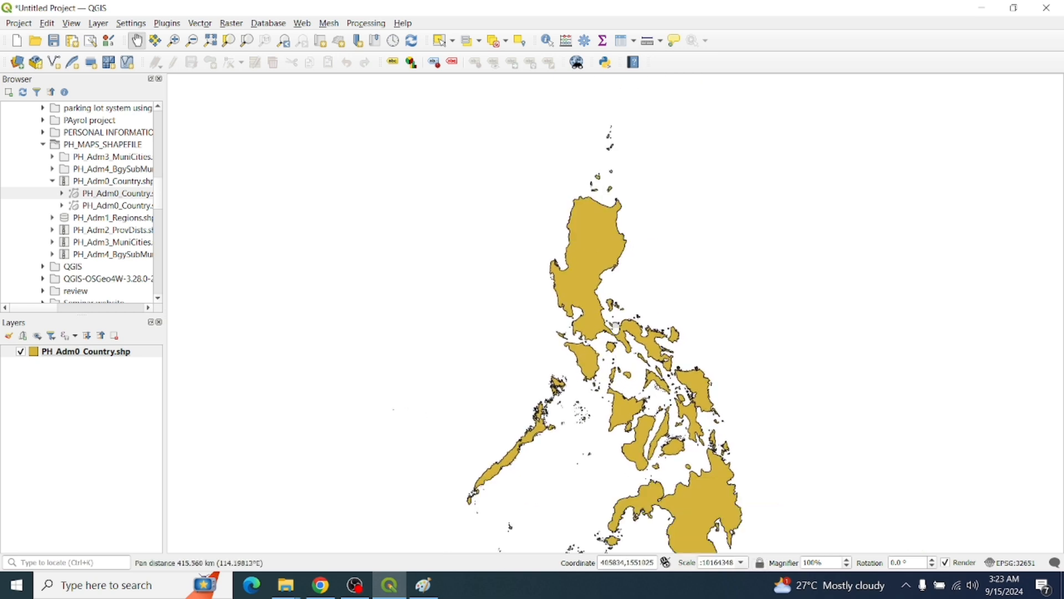
{"action": "left_click_drag", "start_coordinate": [620, 356], "coordinate": [585, 286]}
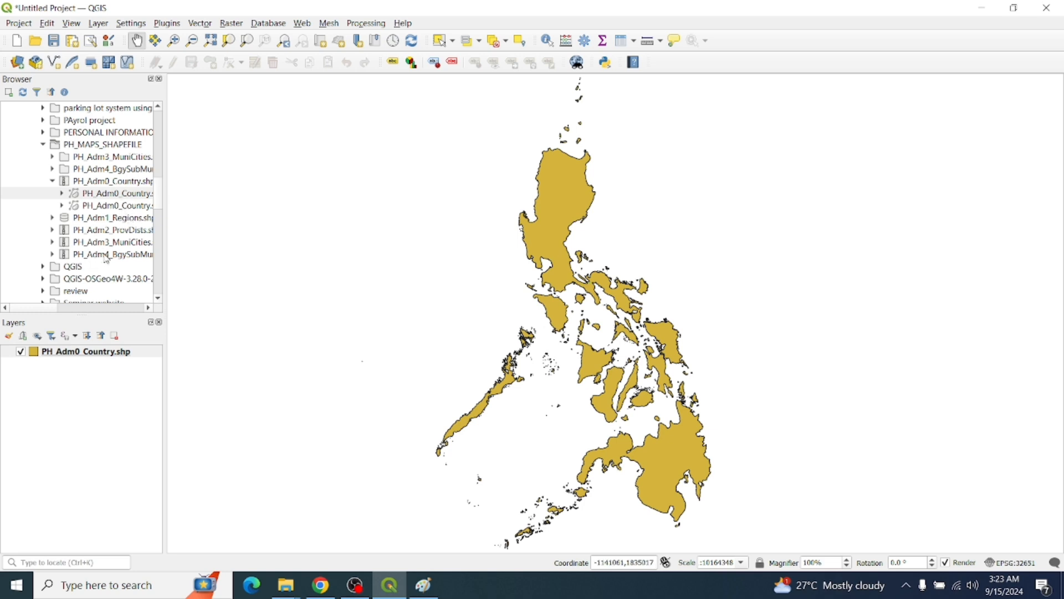
Add the Municities shapefile from the Browser, then remove the duplicate municipalities layer
{"action": "left_click", "coordinate": [52, 242]}
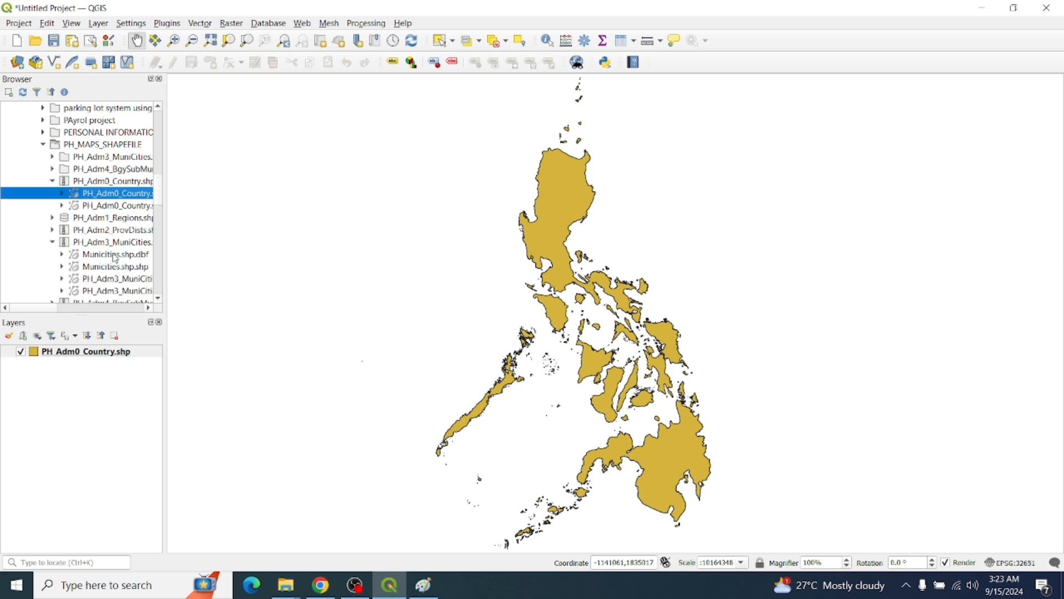
{"action": "left_click_drag", "start_coordinate": [115, 258], "coordinate": [380, 291]}
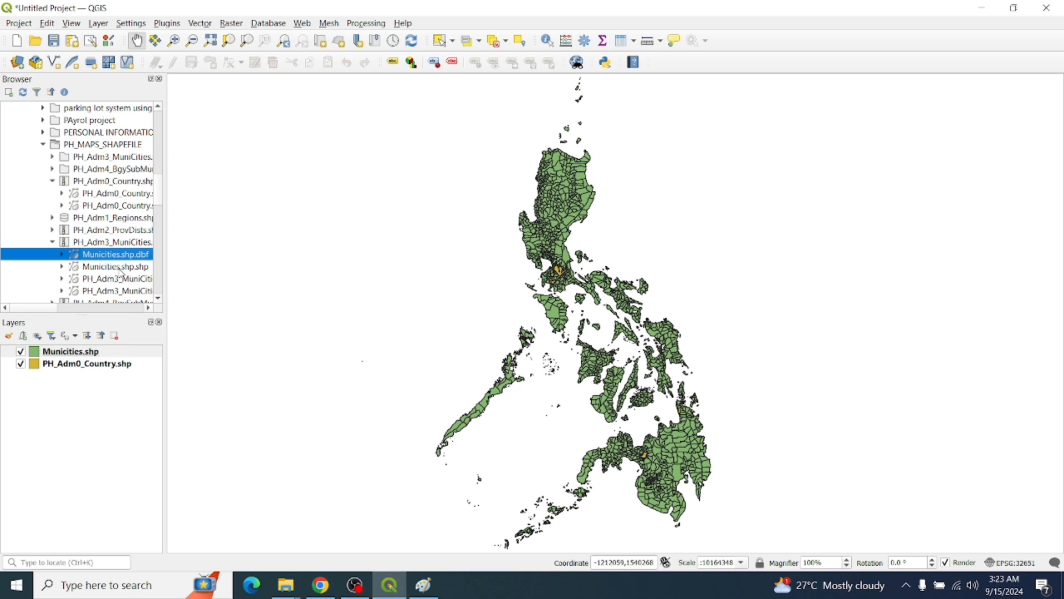
{"action": "left_click_drag", "start_coordinate": [119, 267], "coordinate": [456, 328]}
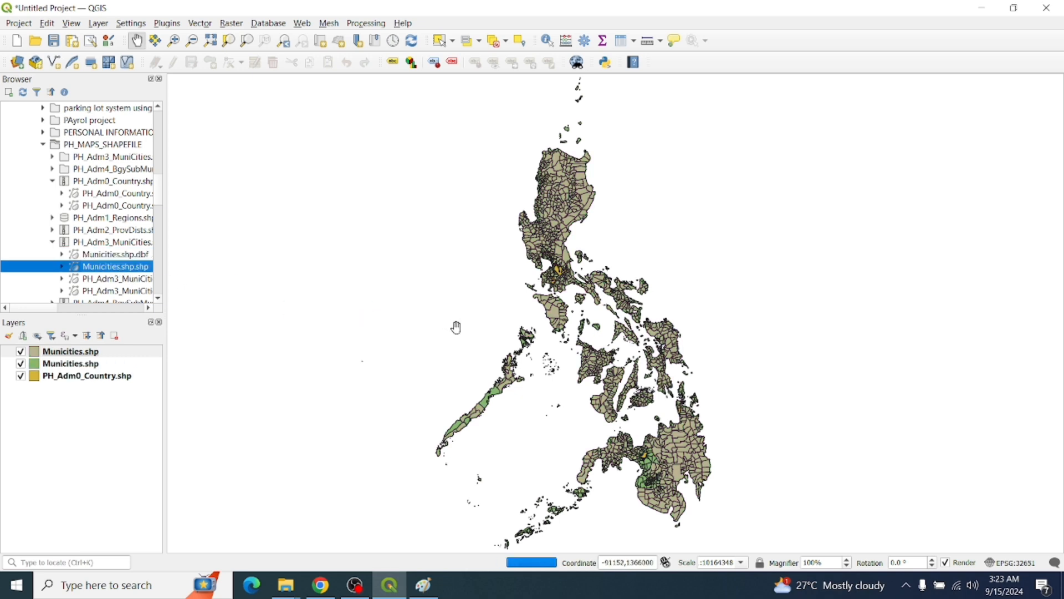
{"action": "left_click", "coordinate": [56, 367]}
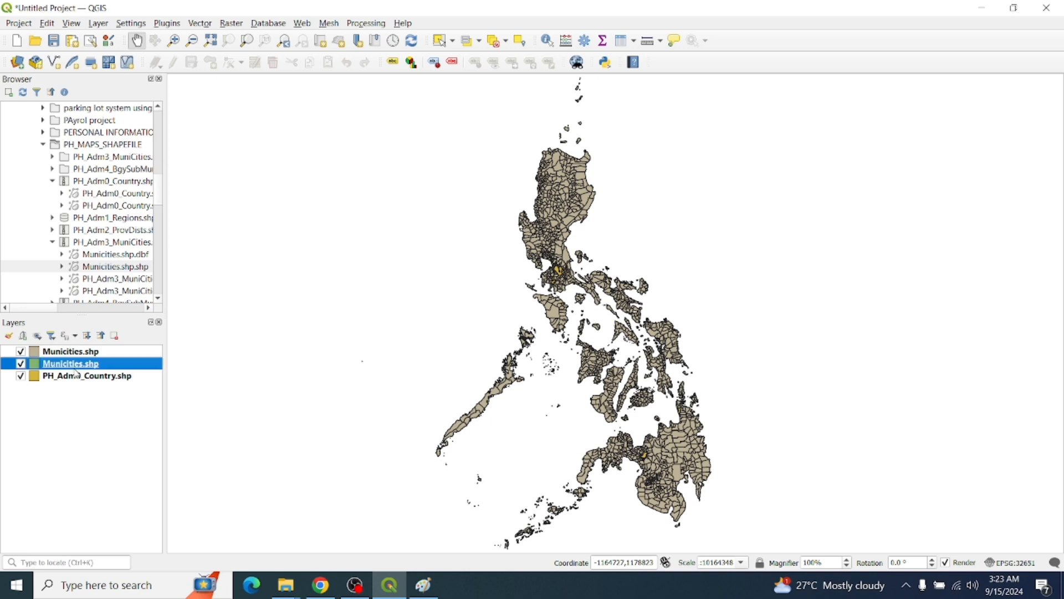
{"action": "right_click", "coordinate": [73, 365]}
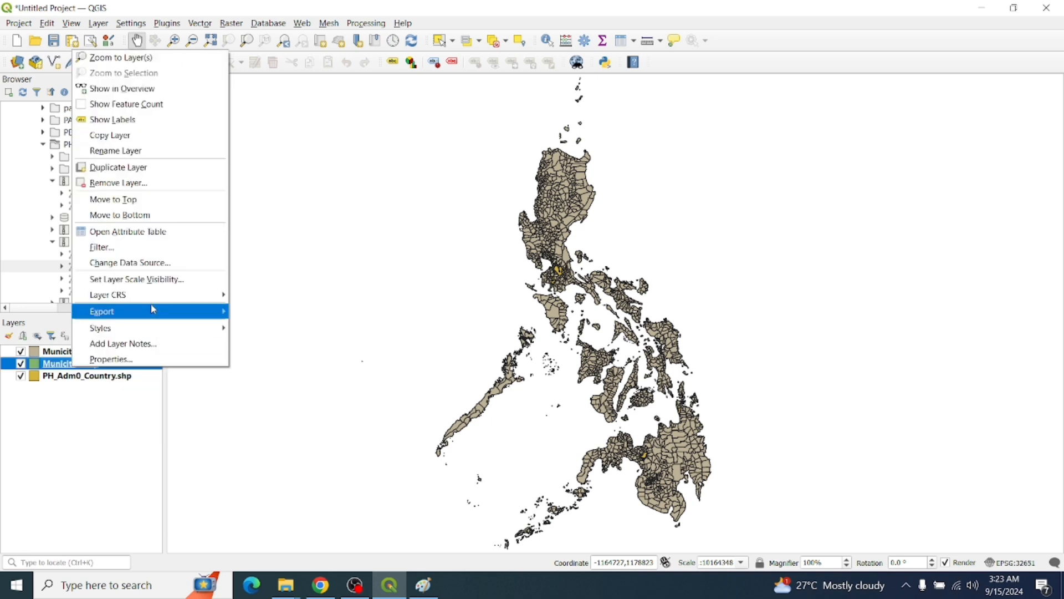
{"action": "left_click", "coordinate": [138, 183]}
{"action": "left_click", "coordinate": [518, 314]}
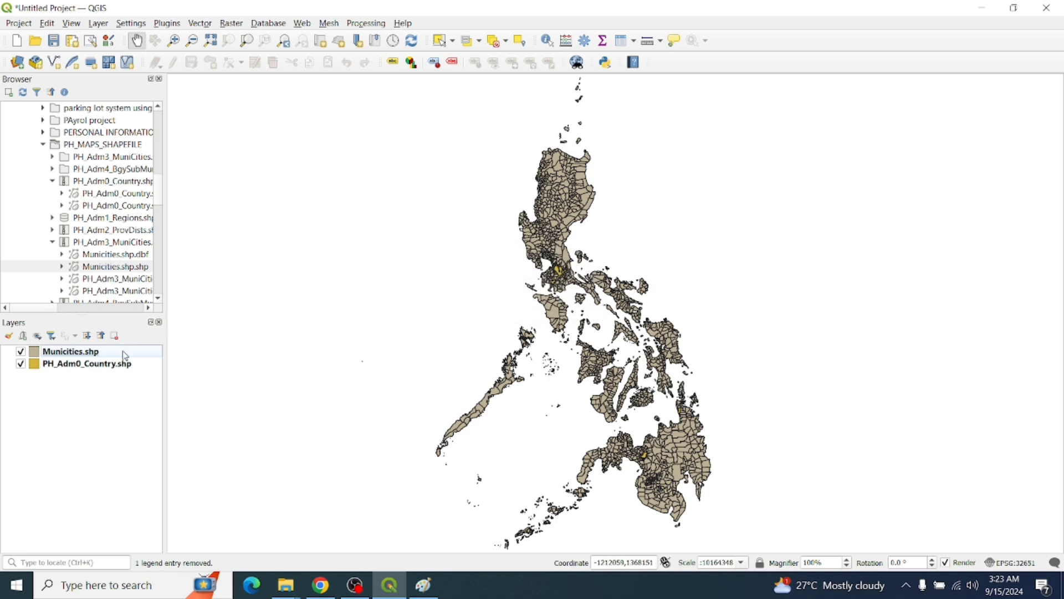
Remove the PH_Adm0_Country.shp layer and recentre the archipelago in the map
{"action": "right_click", "coordinate": [93, 366]}
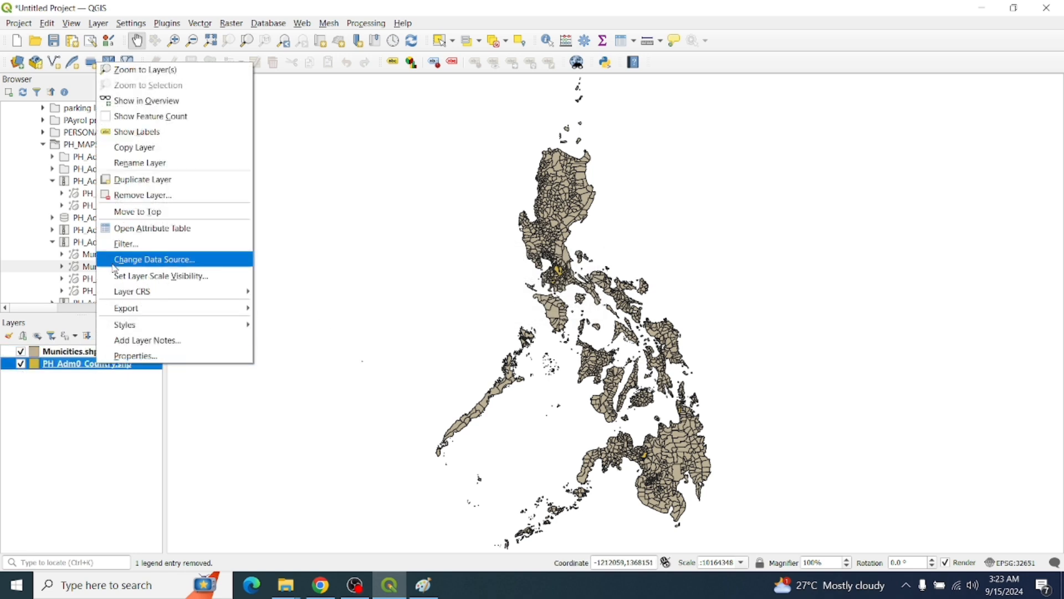
{"action": "left_click", "coordinate": [143, 195]}
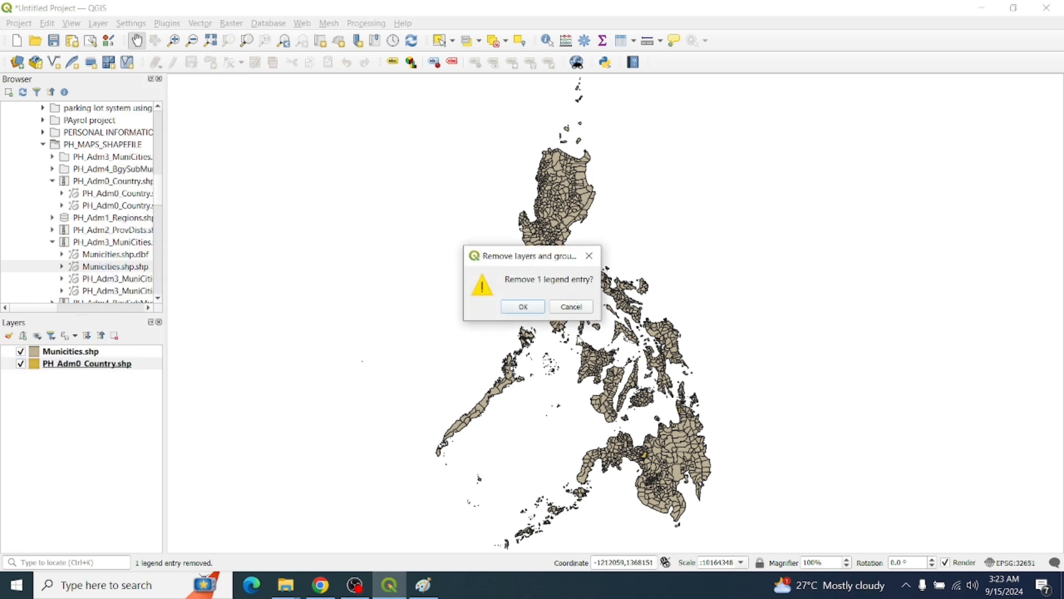
{"action": "left_click", "coordinate": [540, 307]}
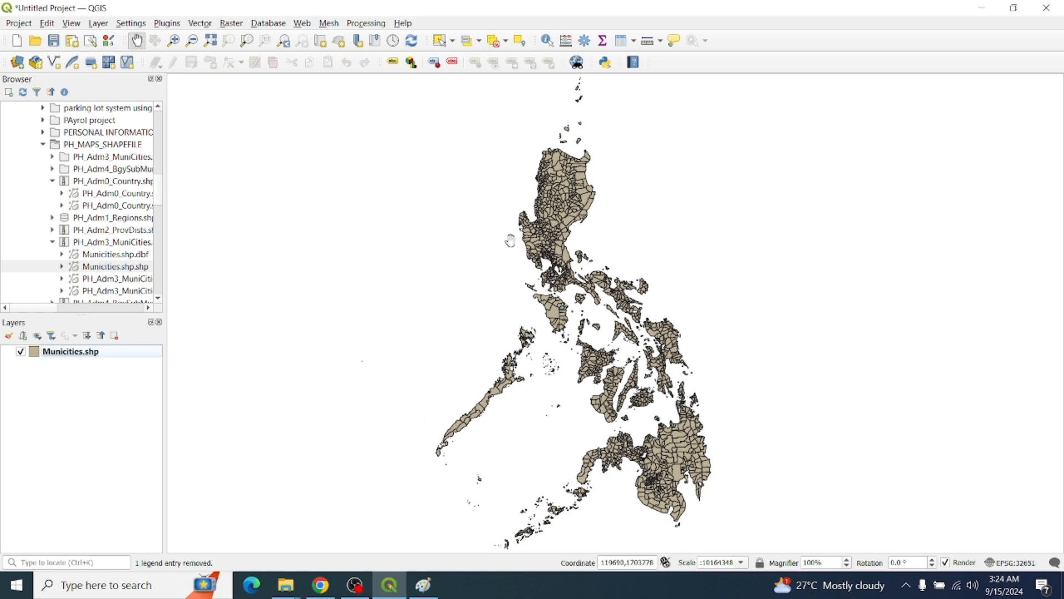
{"action": "left_click_drag", "start_coordinate": [553, 226], "coordinate": [521, 238]}
{"action": "scroll", "coordinate": [582, 250], "scroll_direction": "down", "scroll_amount": 1}
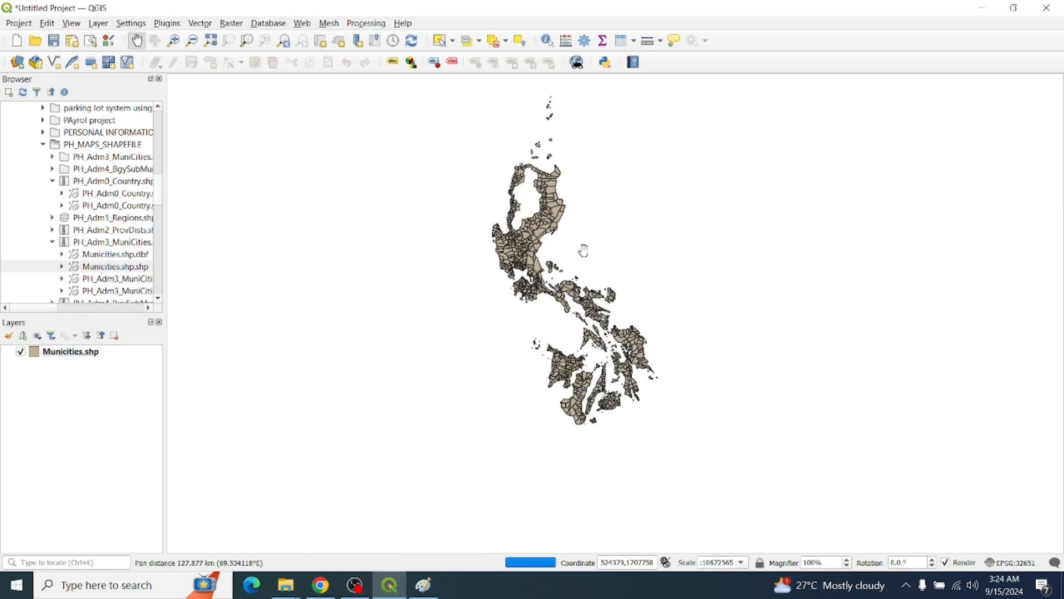
{"action": "left_click_drag", "start_coordinate": [605, 265], "coordinate": [612, 244]}
{"action": "scroll", "coordinate": [612, 243], "scroll_direction": "up", "scroll_amount": 1}
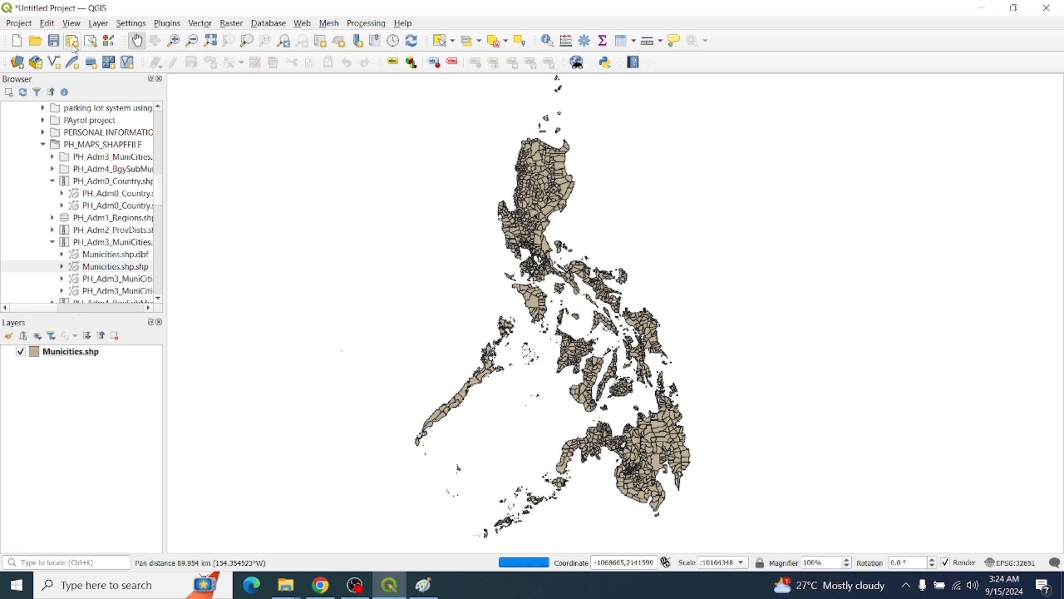
Find HCMGIS under Not installed in the plugin manager and install it
{"action": "left_click", "coordinate": [167, 23]}
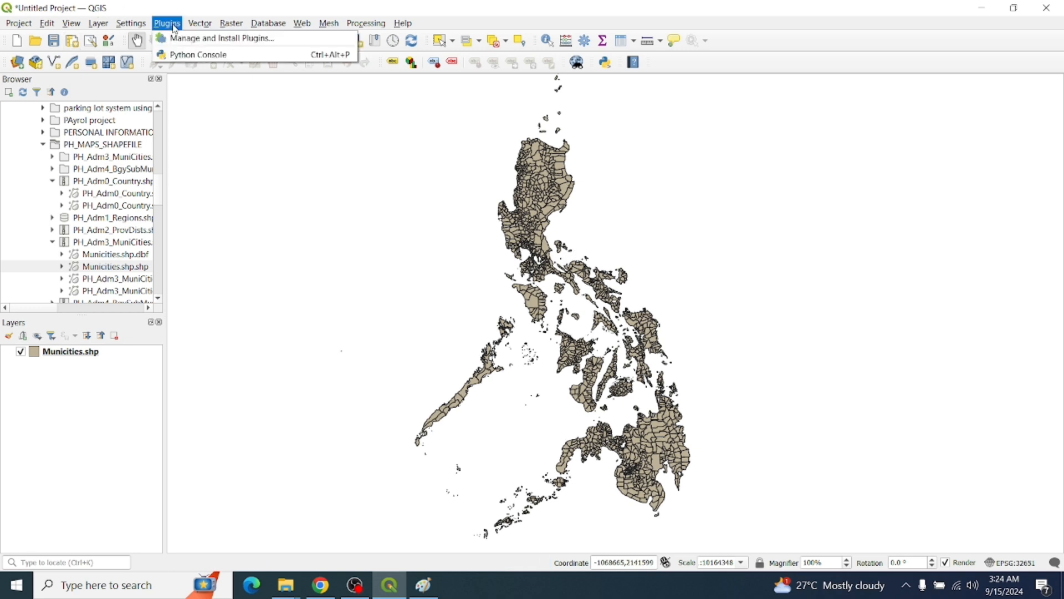
{"action": "left_click", "coordinate": [208, 39]}
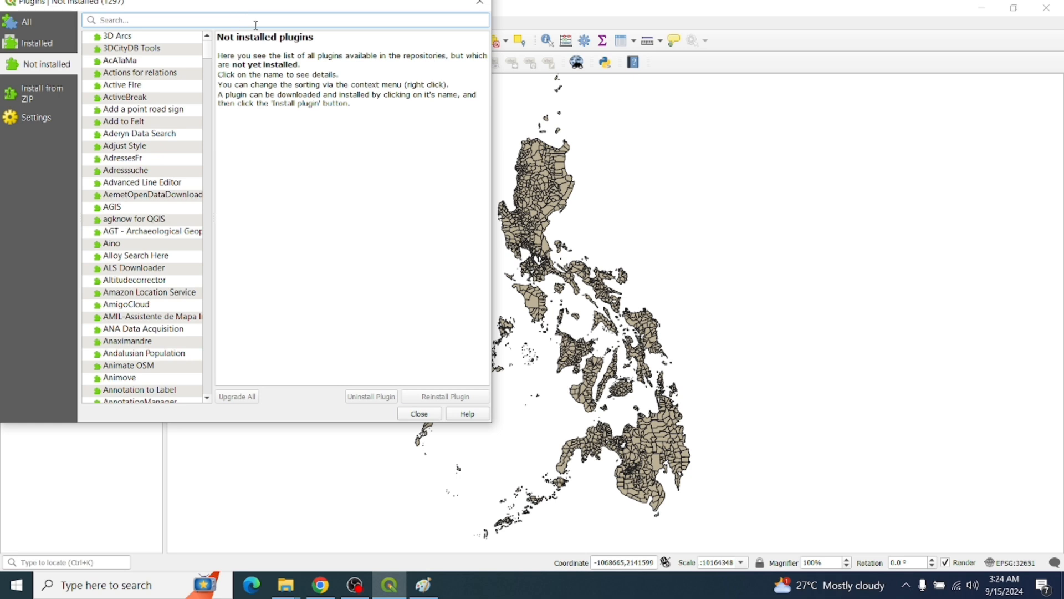
{"action": "left_click", "coordinate": [41, 27]}
{"action": "left_click", "coordinate": [47, 44]}
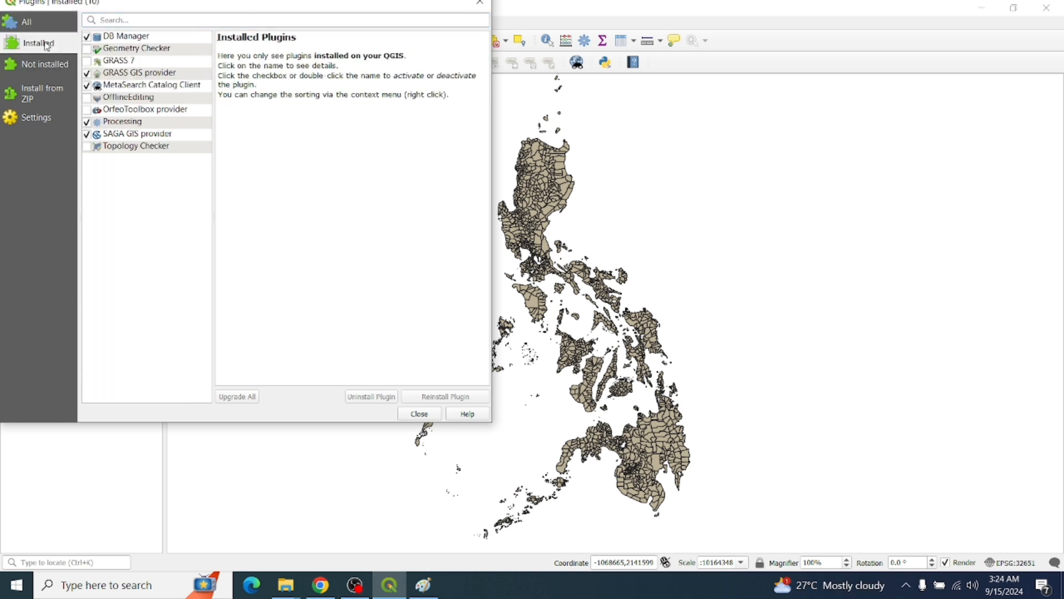
{"action": "left_click", "coordinate": [61, 66]}
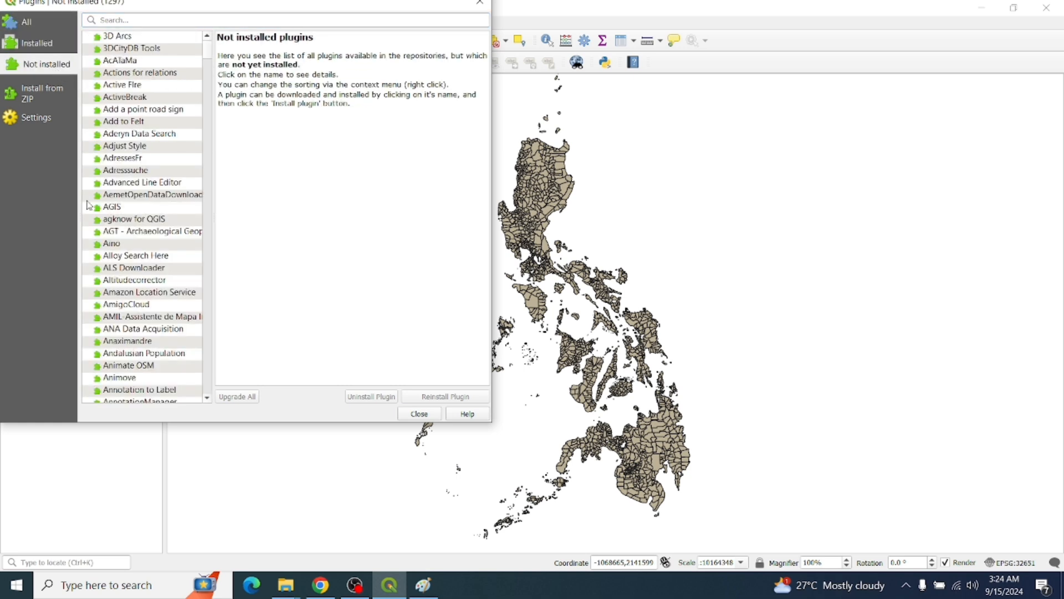
{"action": "type", "text": "H"}
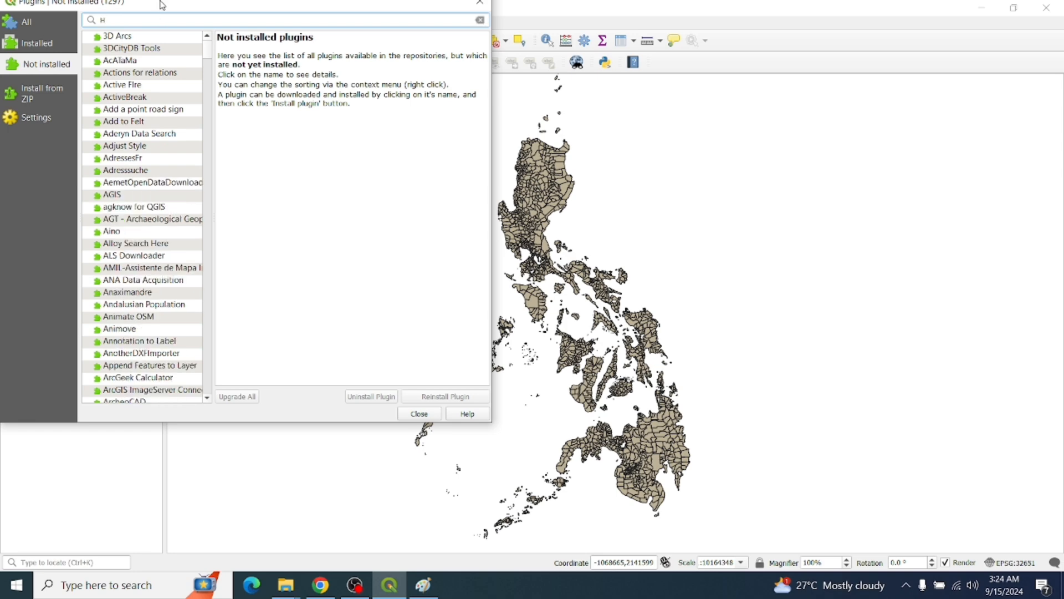
{"action": "left_click_drag", "start_coordinate": [211, 47], "coordinate": [201, 171]}
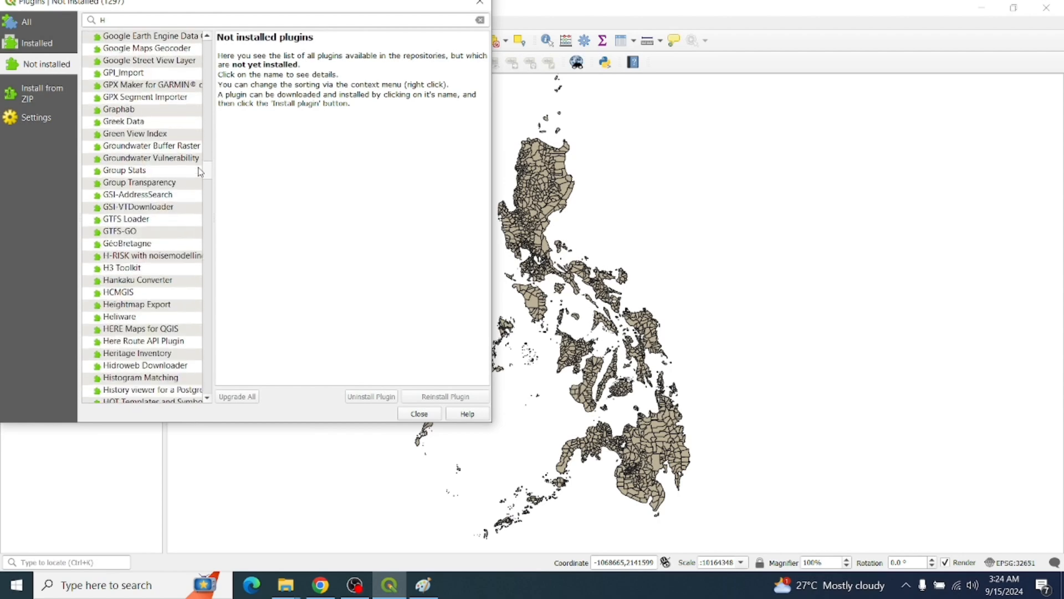
{"action": "left_click", "coordinate": [129, 291]}
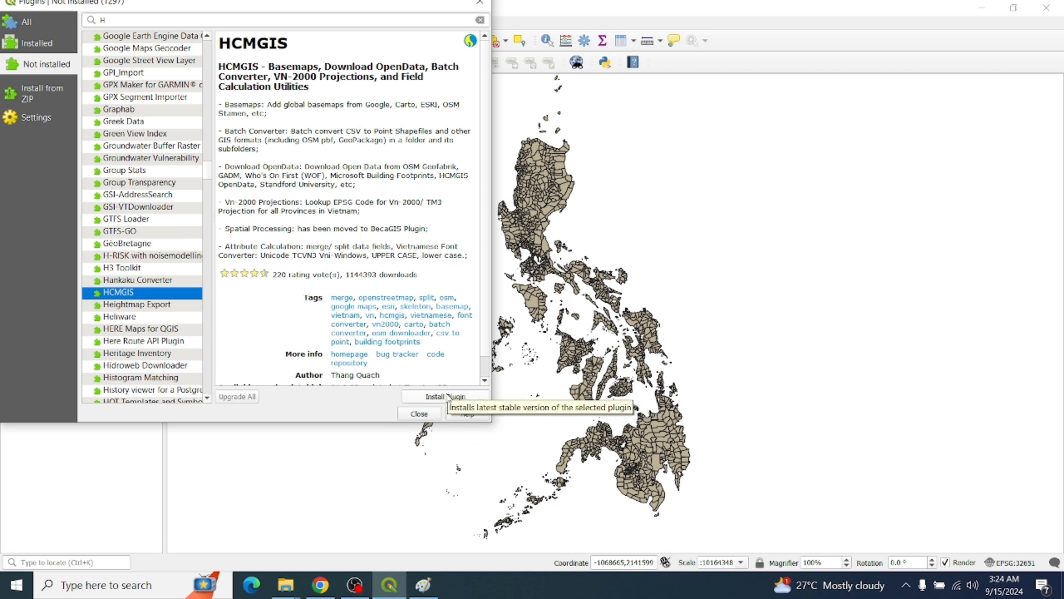
{"action": "left_click", "coordinate": [453, 394]}
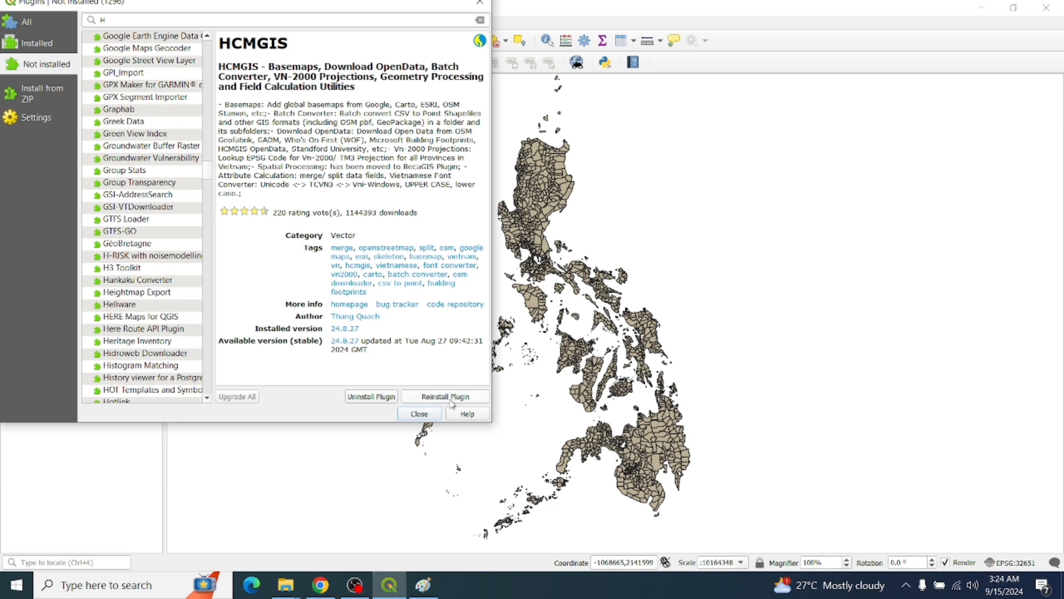
Add the Google Terrain Hybrid basemap from HCMGIS and move Municities.shp above it
{"action": "left_click", "coordinate": [427, 416]}
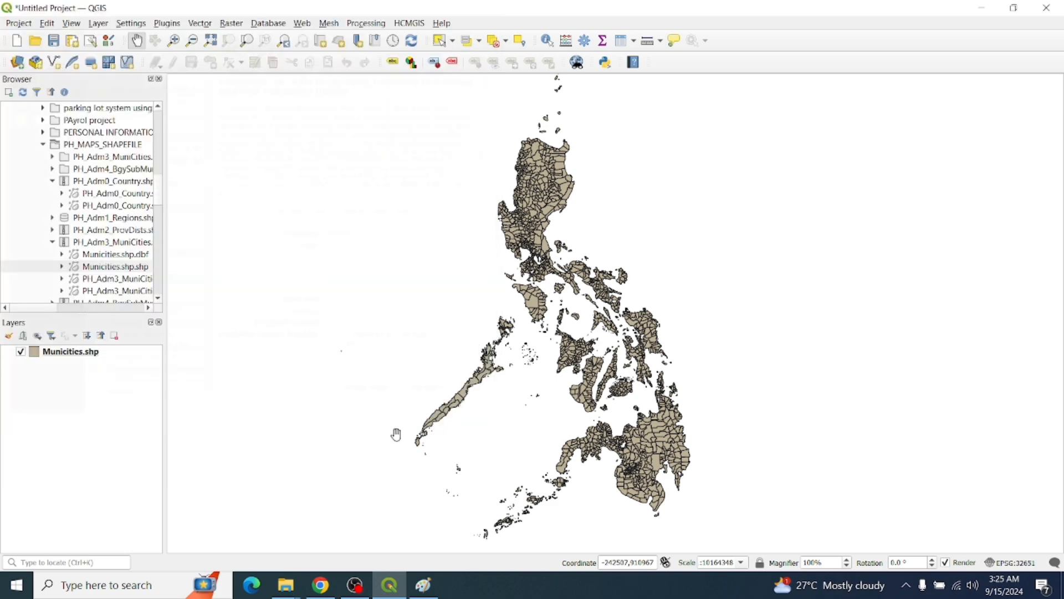
{"action": "left_click", "coordinate": [413, 25]}
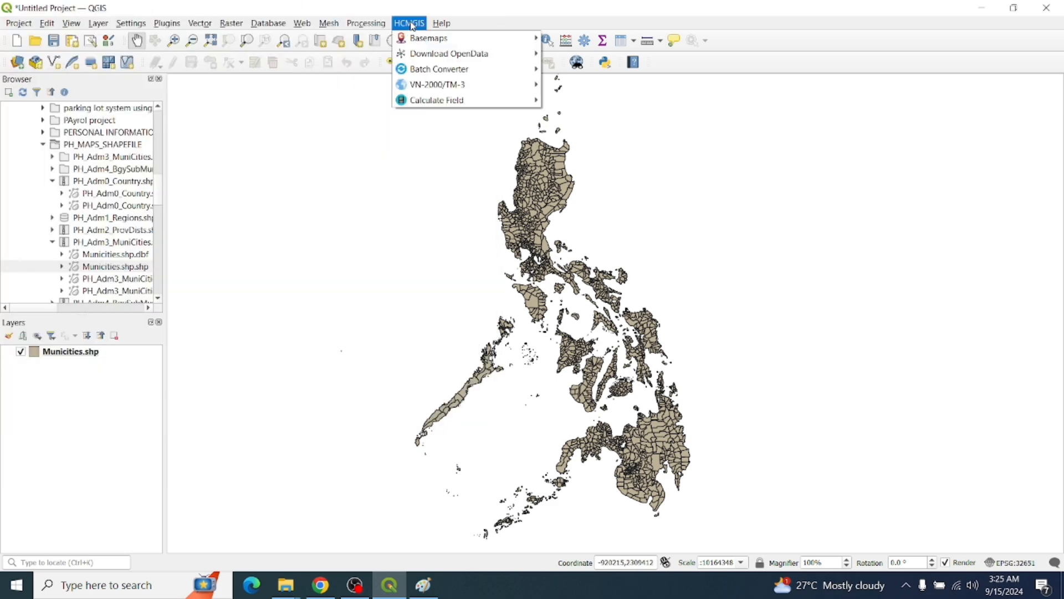
{"action": "left_click", "coordinate": [321, 46]}
{"action": "left_click", "coordinate": [417, 27]}
{"action": "mouse_move", "coordinate": [430, 42]}
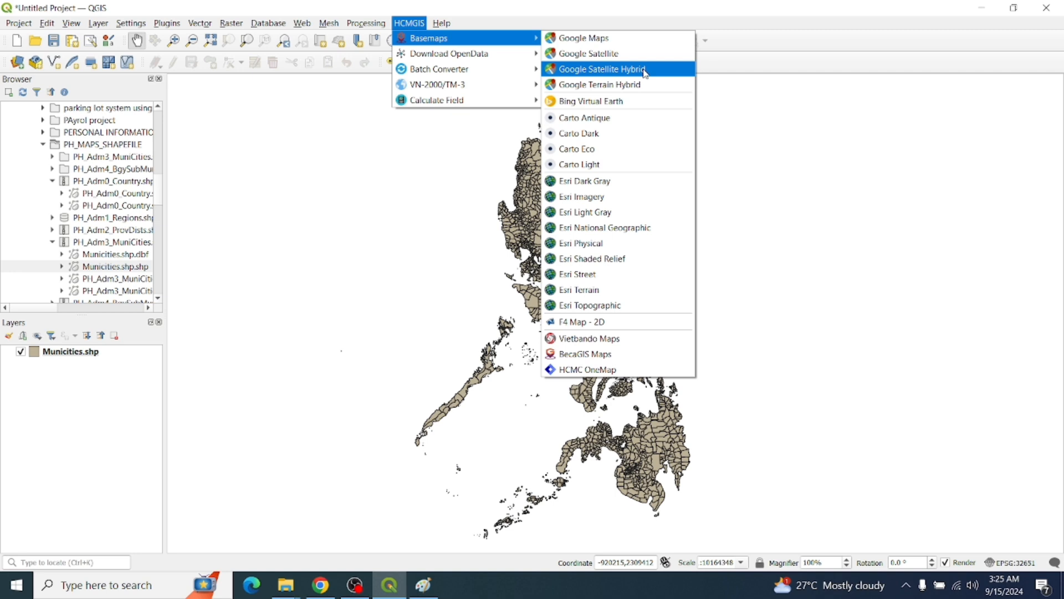
{"action": "left_click", "coordinate": [651, 83]}
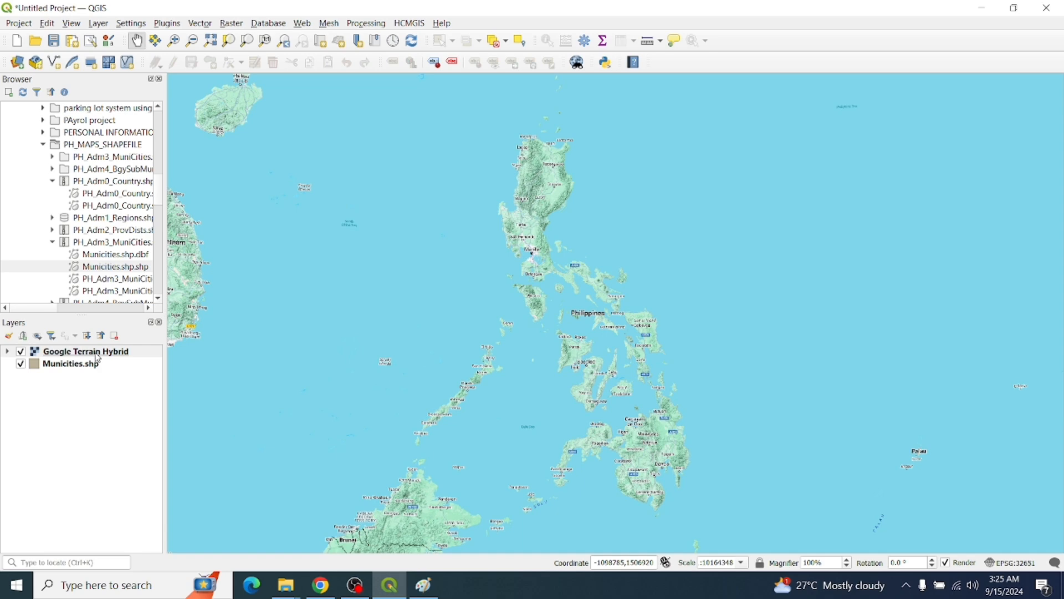
{"action": "left_click_drag", "start_coordinate": [97, 359], "coordinate": [89, 347]}
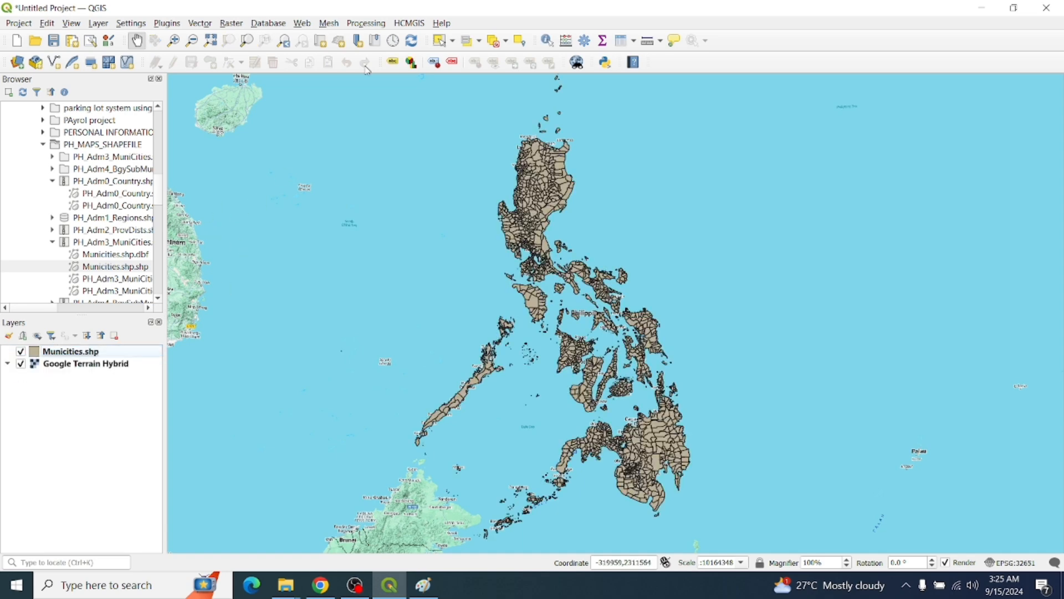
Add a second Google Terrain Hybrid basemap layer from the HCMGIS menu
{"action": "left_click", "coordinate": [411, 24]}
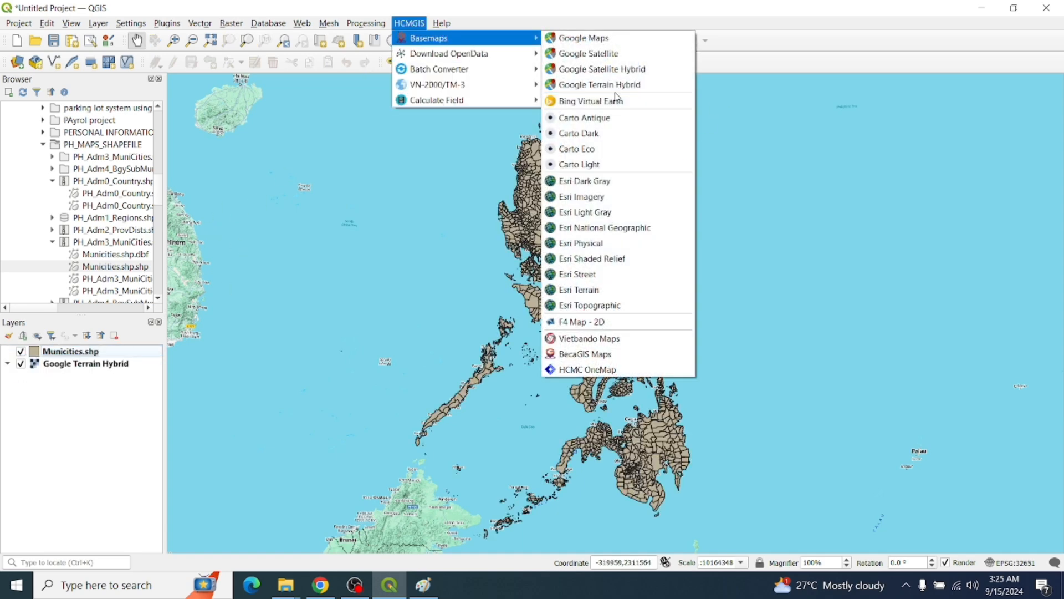
{"action": "left_click", "coordinate": [619, 90]}
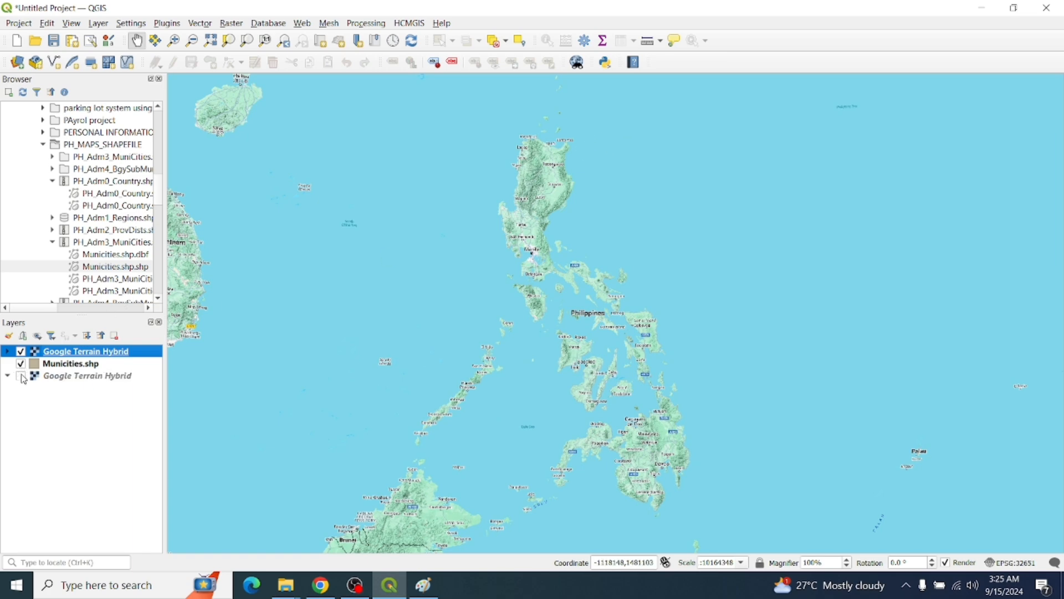
{"action": "left_click", "coordinate": [20, 355]}
{"action": "left_click", "coordinate": [20, 355]}
Remove the lower duplicate Google Terrain Hybrid layer, keeping the top one
{"action": "left_click", "coordinate": [70, 378]}
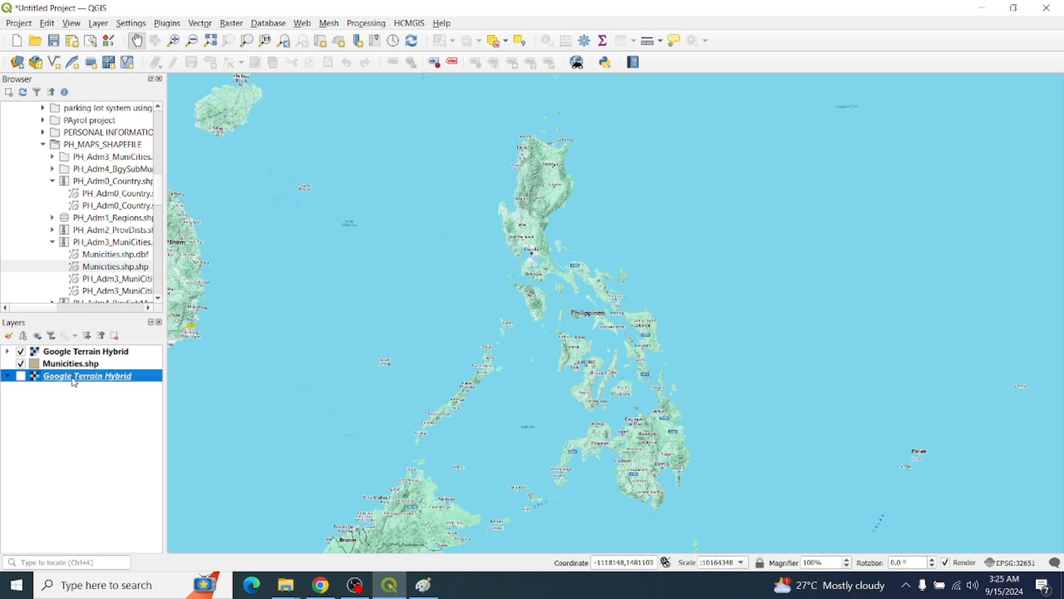
{"action": "right_click", "coordinate": [67, 379]}
{"action": "left_click", "coordinate": [137, 222]}
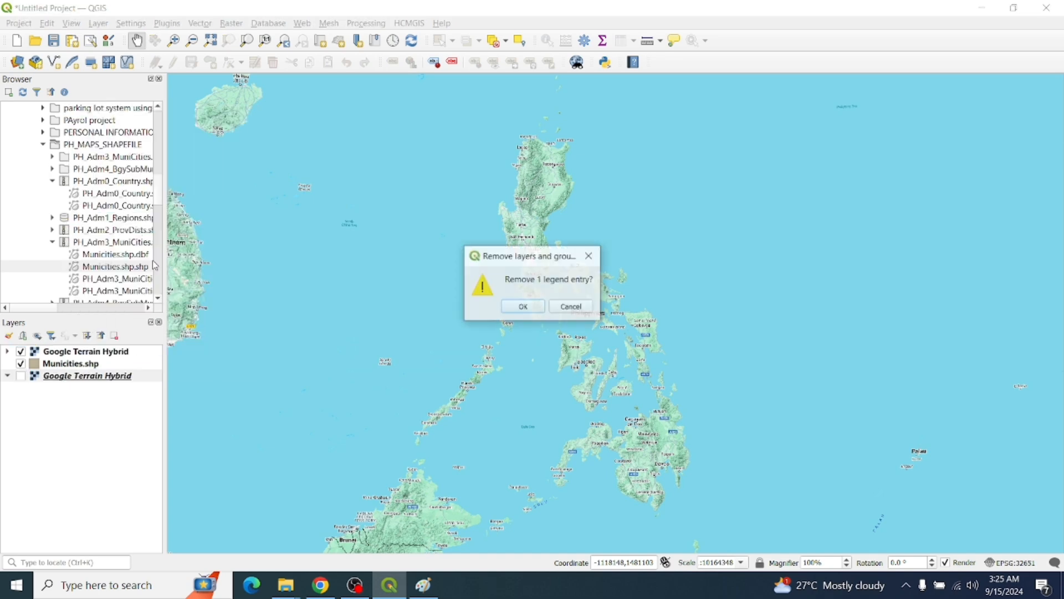
{"action": "left_click", "coordinate": [520, 305]}
{"action": "left_click", "coordinate": [82, 351]}
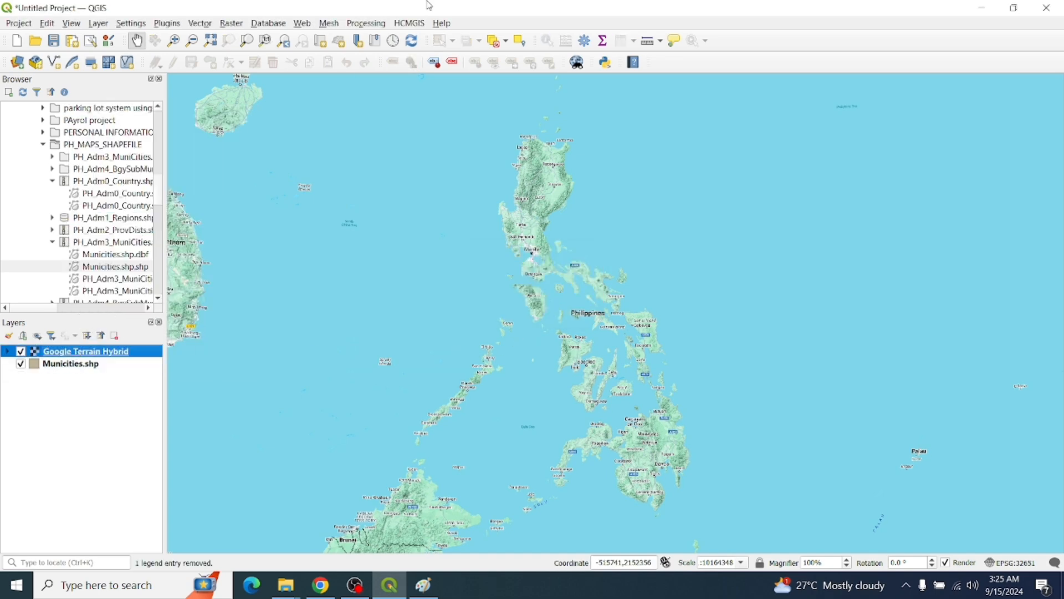
{"action": "left_click", "coordinate": [410, 23]}
{"action": "mouse_move", "coordinate": [426, 39]}
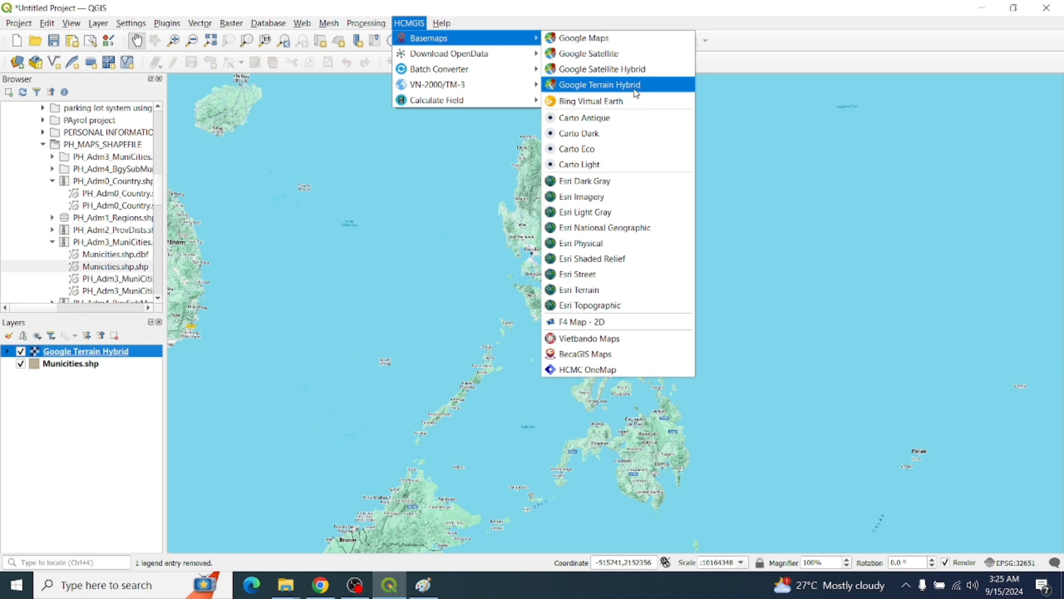
Add the Google Satellite basemap and reorder layers so the municipalities draw above the basemaps
{"action": "left_click", "coordinate": [595, 55]}
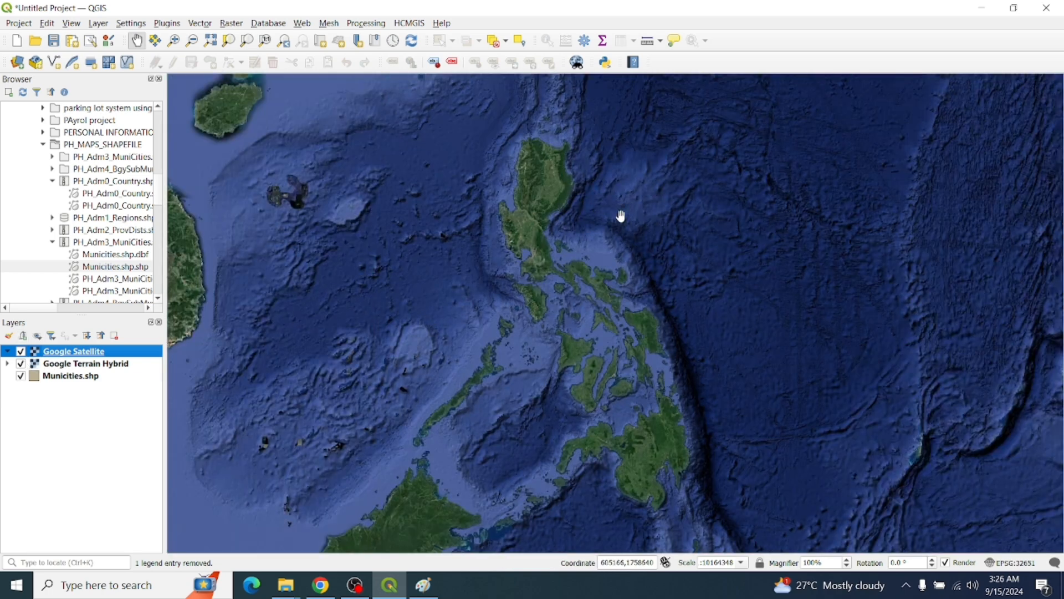
{"action": "left_click", "coordinate": [60, 385]}
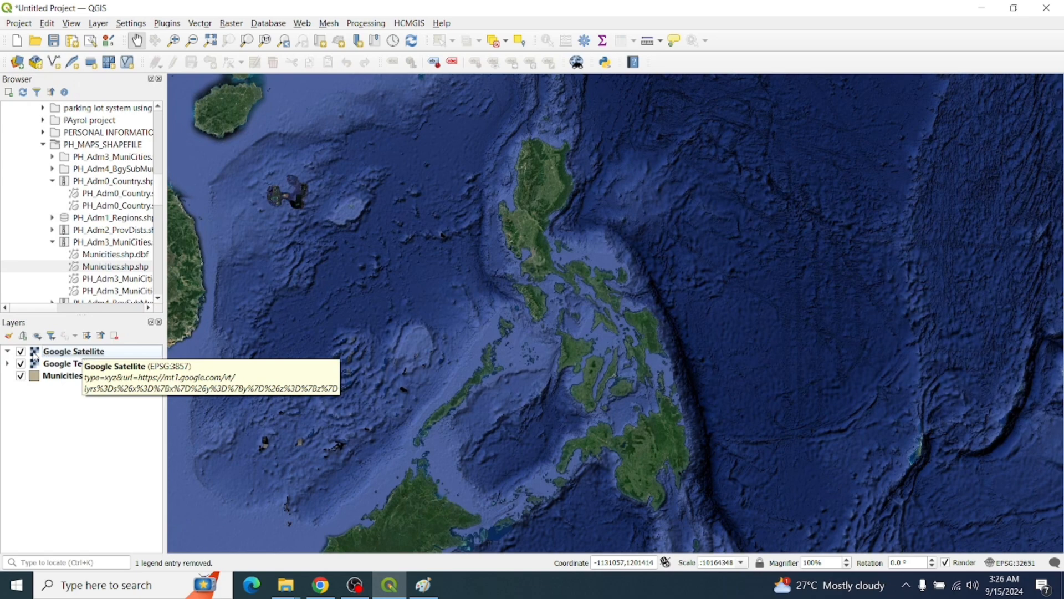
{"action": "left_click", "coordinate": [22, 377]}
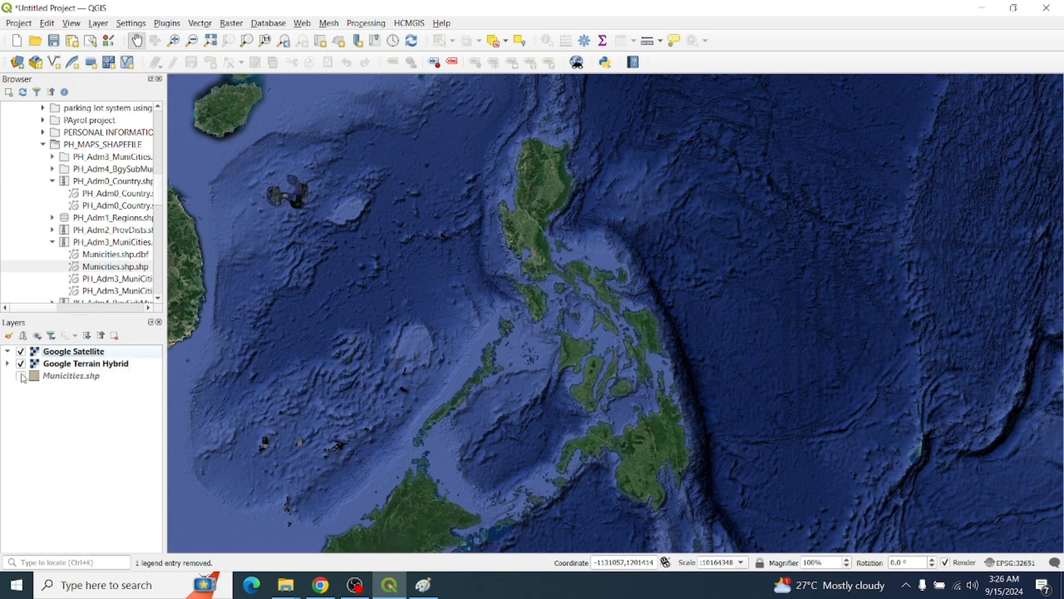
{"action": "left_click", "coordinate": [22, 377]}
{"action": "left_click", "coordinate": [62, 354]}
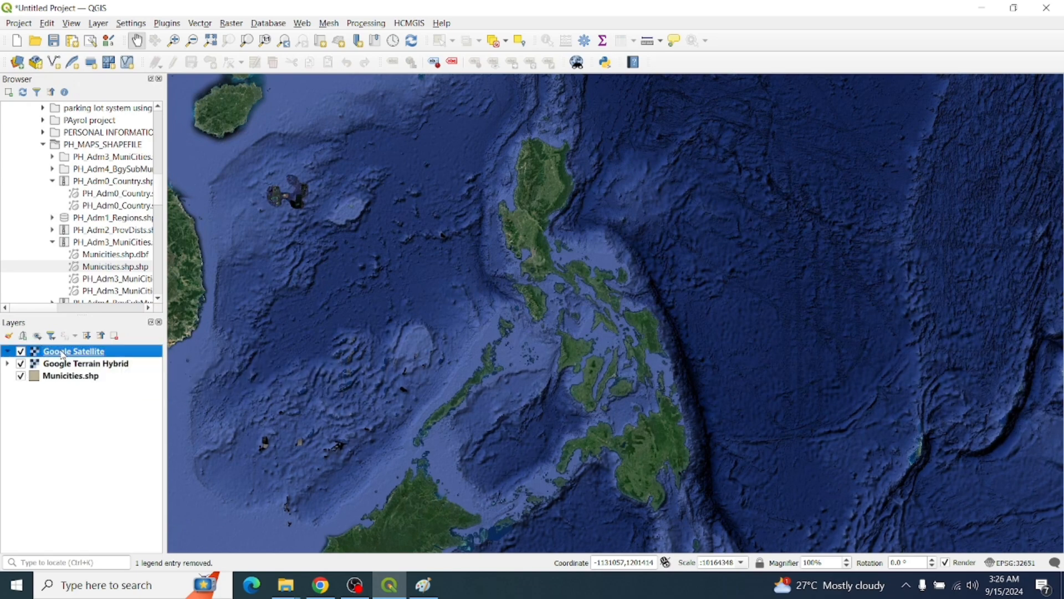
{"action": "left_click_drag", "start_coordinate": [62, 353], "coordinate": [62, 392]}
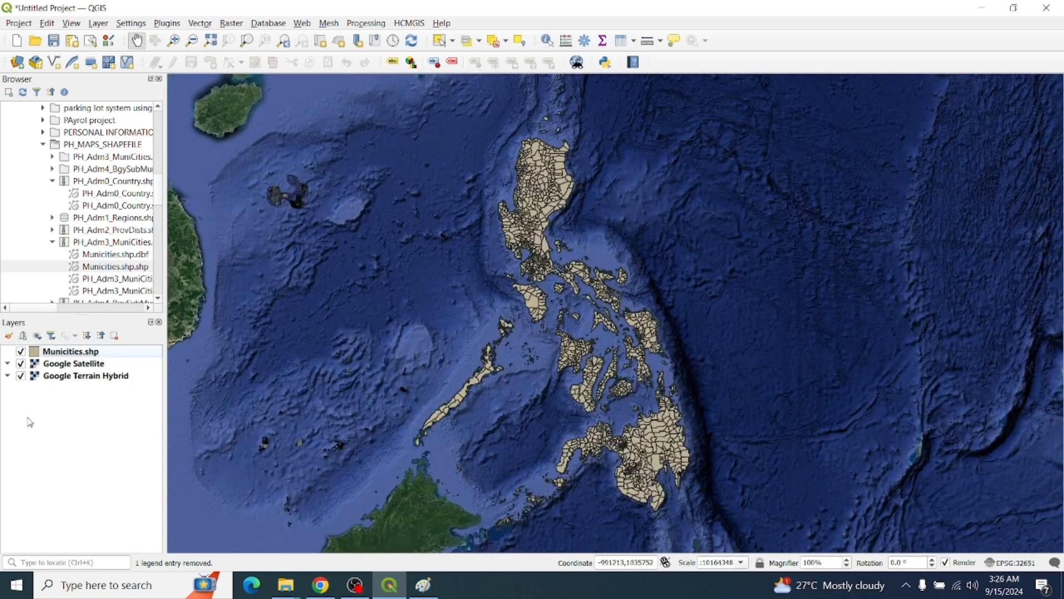
Remove the Google Satellite layer, leaving Google Terrain Hybrid as the basemap
{"action": "left_click", "coordinate": [87, 377]}
{"action": "left_click", "coordinate": [65, 366]}
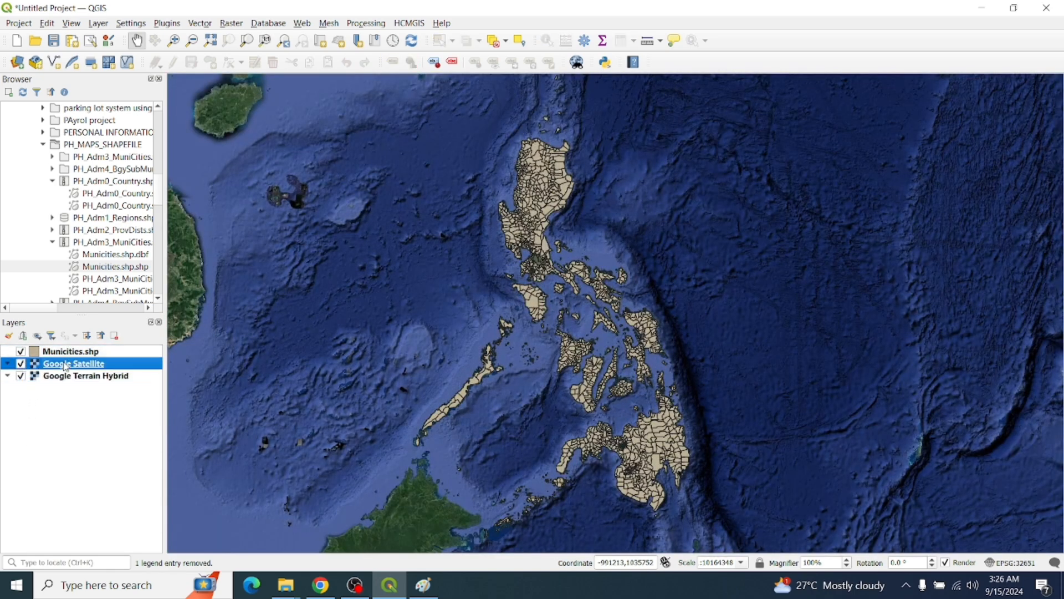
{"action": "right_click", "coordinate": [65, 366]}
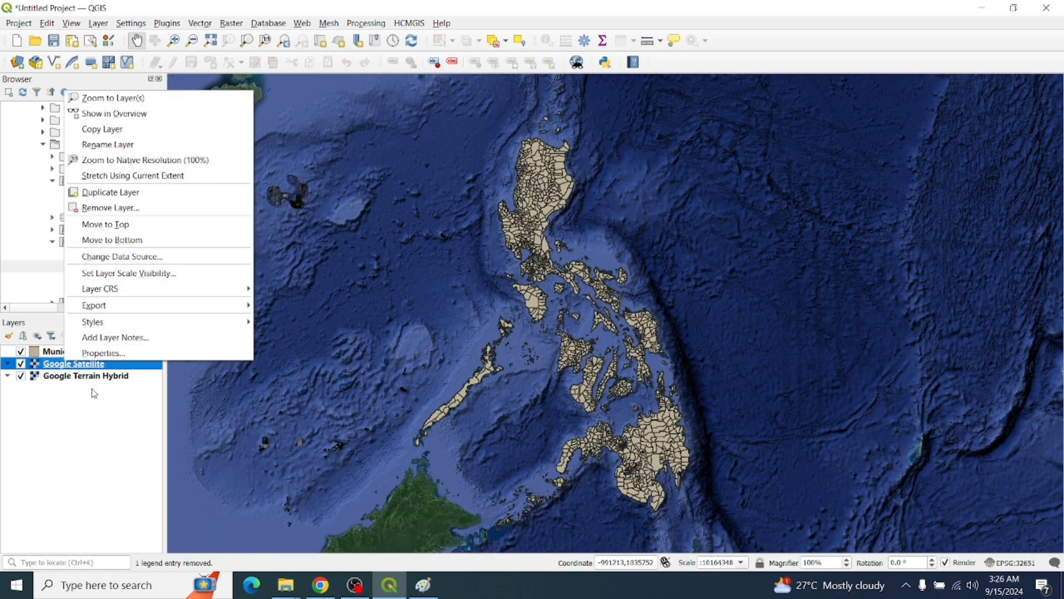
{"action": "left_click", "coordinate": [136, 208]}
{"action": "left_click", "coordinate": [516, 304]}
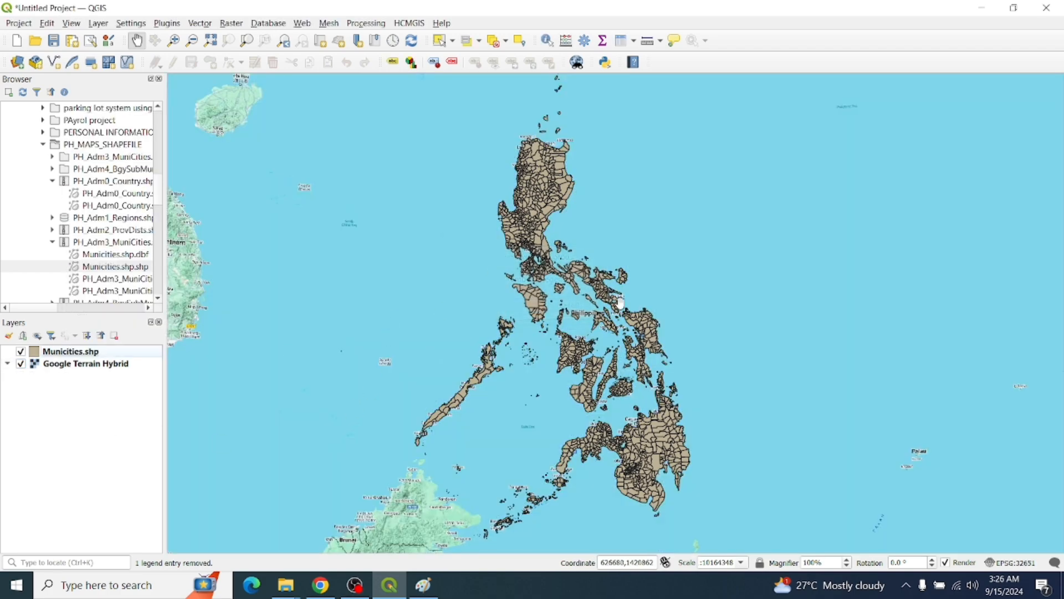
{"action": "scroll", "coordinate": [592, 253], "scroll_direction": "down", "scroll_amount": 1}
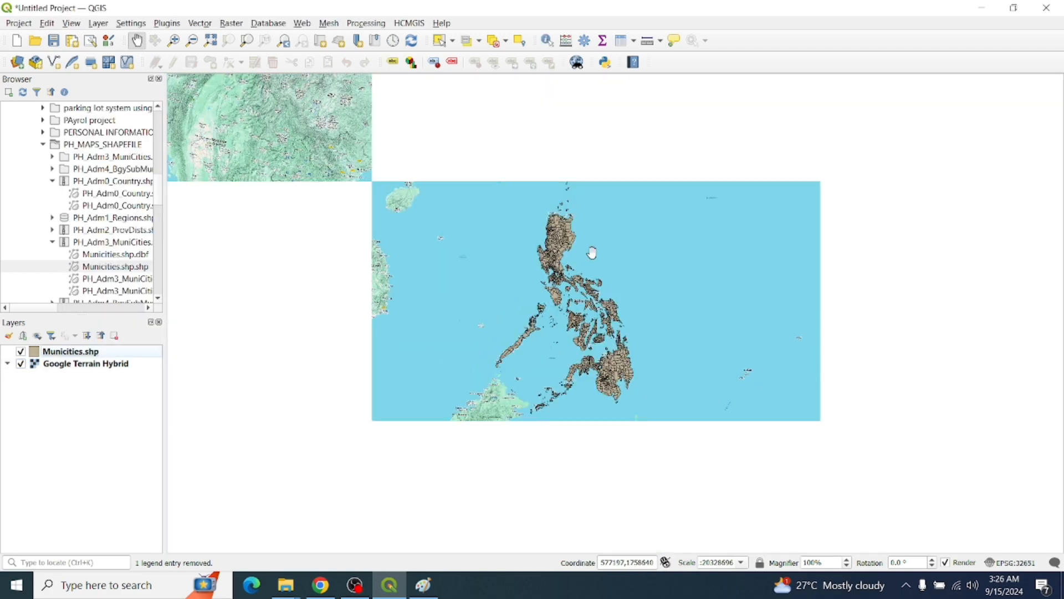
{"action": "scroll", "coordinate": [616, 309], "scroll_direction": "up", "scroll_amount": 1}
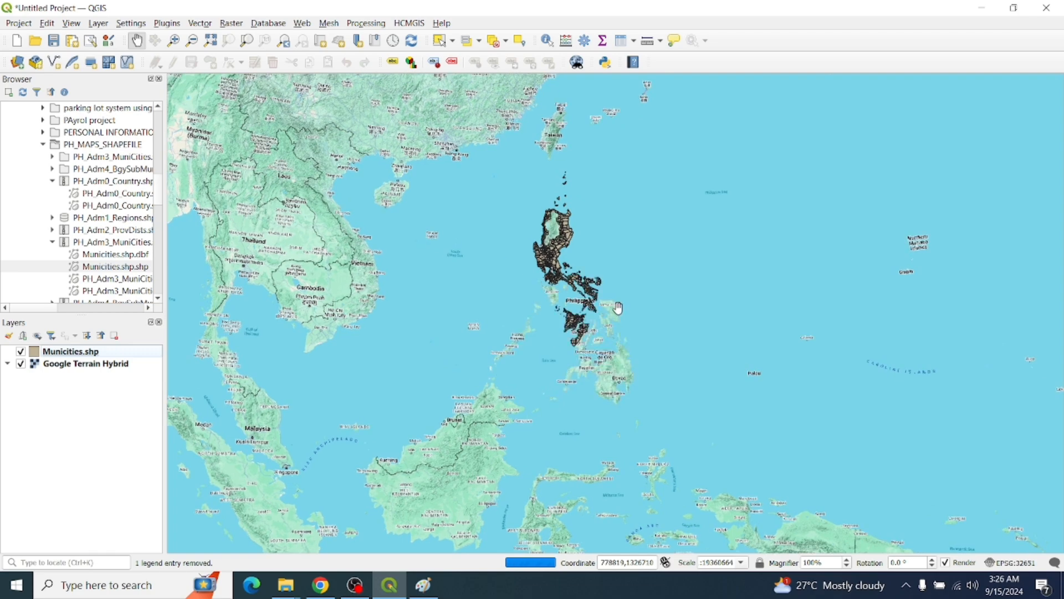
{"action": "scroll", "coordinate": [618, 308], "scroll_direction": "down", "scroll_amount": 1}
{"action": "scroll", "coordinate": [542, 300], "scroll_direction": "up", "scroll_amount": 3}
{"action": "left_click_drag", "start_coordinate": [605, 291], "coordinate": [569, 303]}
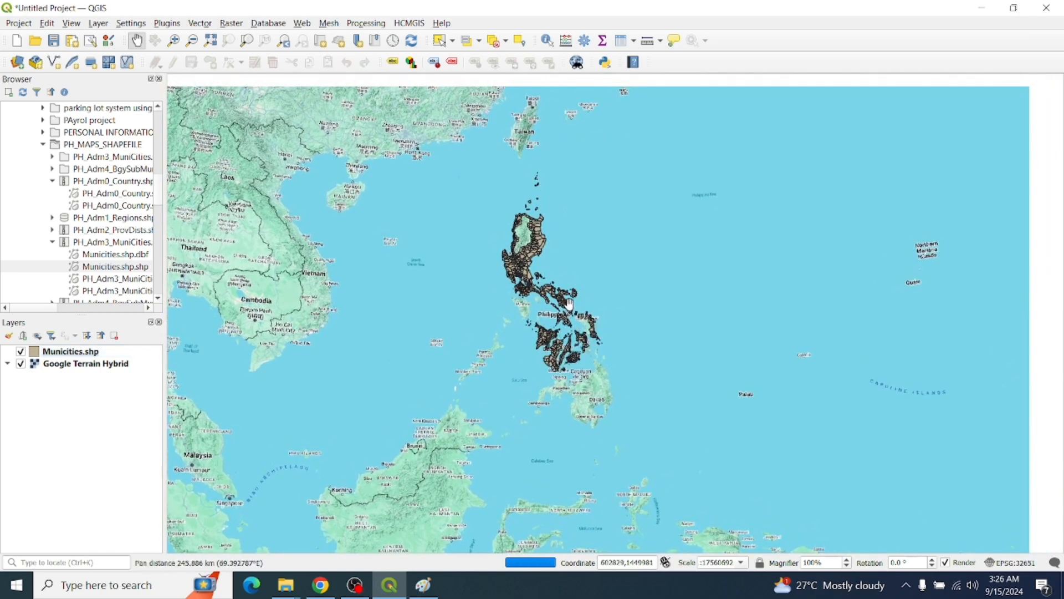
{"action": "scroll", "coordinate": [571, 304], "scroll_direction": "up", "scroll_amount": 5}
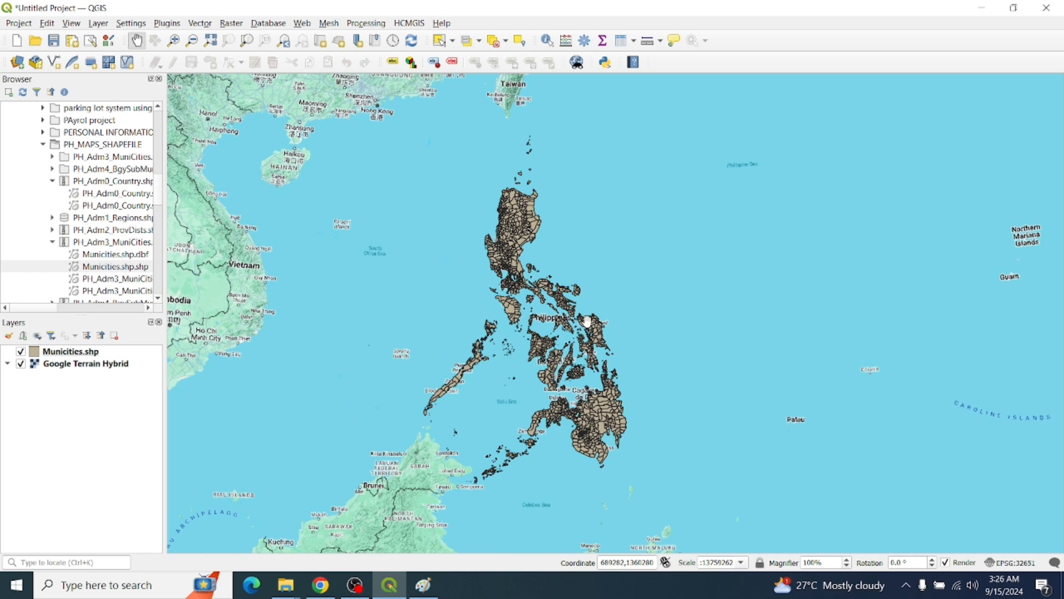
{"action": "scroll", "coordinate": [559, 332], "scroll_direction": "up", "scroll_amount": 1}
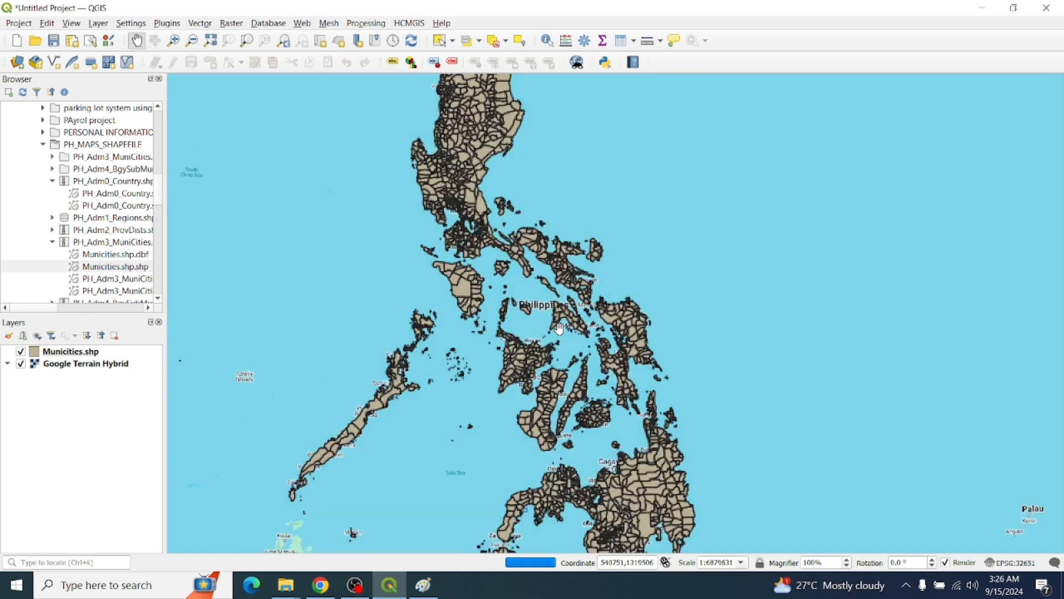
{"action": "scroll", "coordinate": [559, 250], "scroll_direction": "down", "scroll_amount": 1}
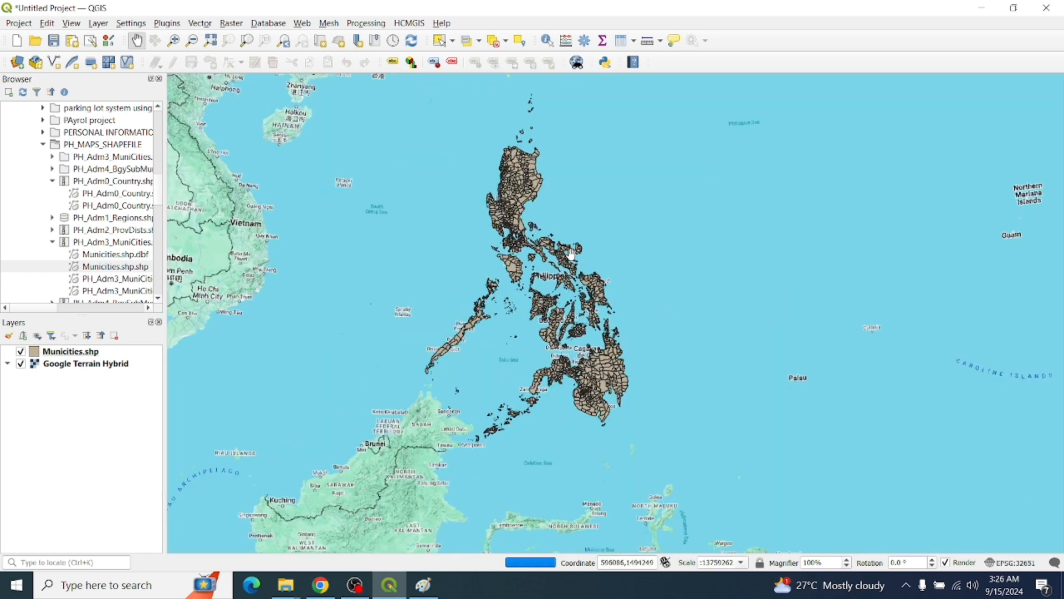
{"action": "scroll", "coordinate": [569, 264], "scroll_direction": "up", "scroll_amount": 1}
{"action": "left_click_drag", "start_coordinate": [570, 263], "coordinate": [527, 312]}
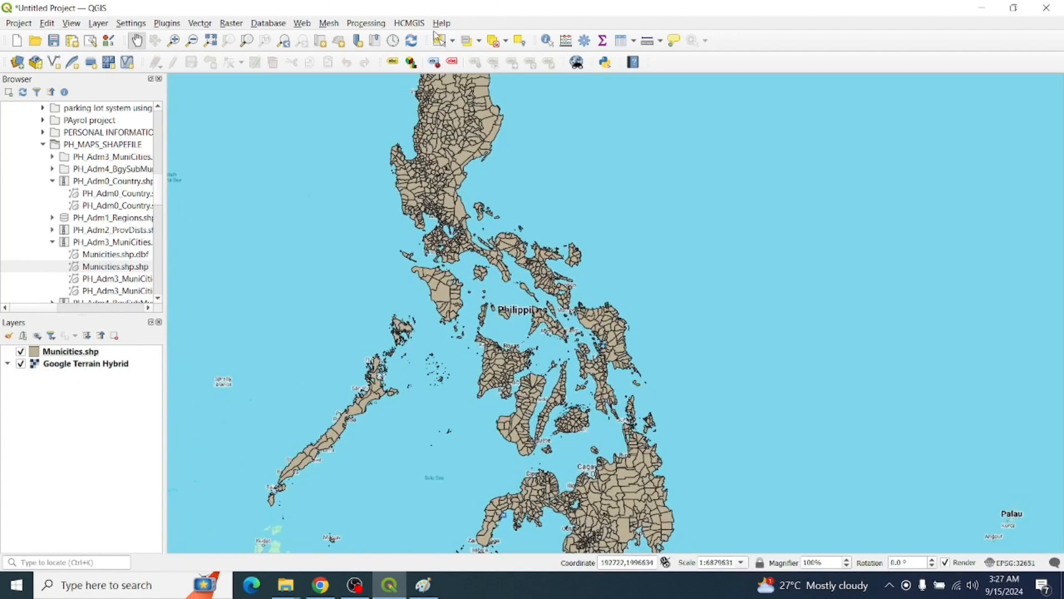
{"action": "left_click_drag", "start_coordinate": [472, 148], "coordinate": [480, 203]}
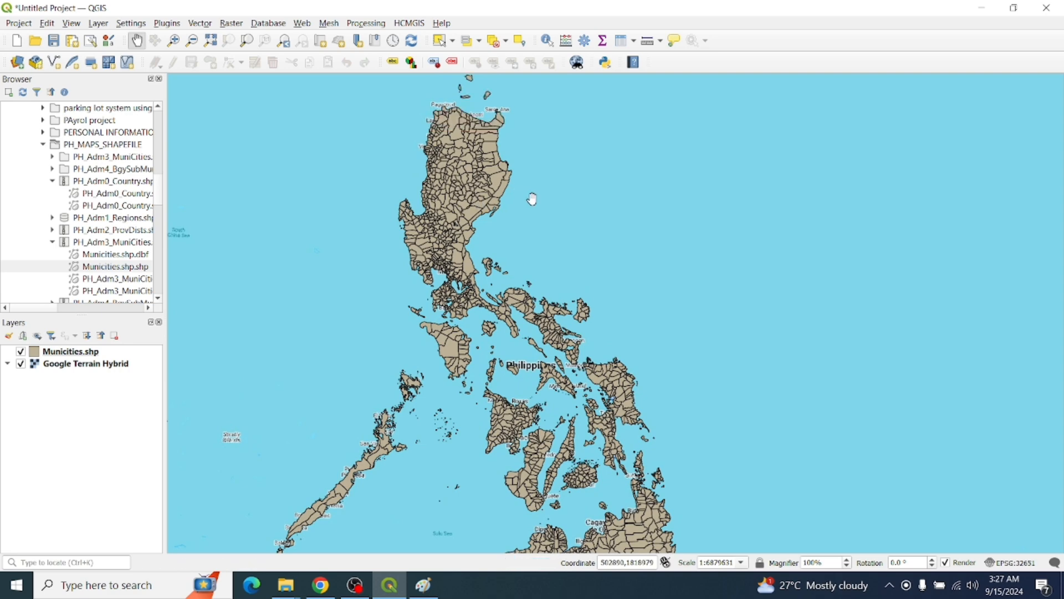
{"action": "left_click_drag", "start_coordinate": [513, 240], "coordinate": [515, 163]}
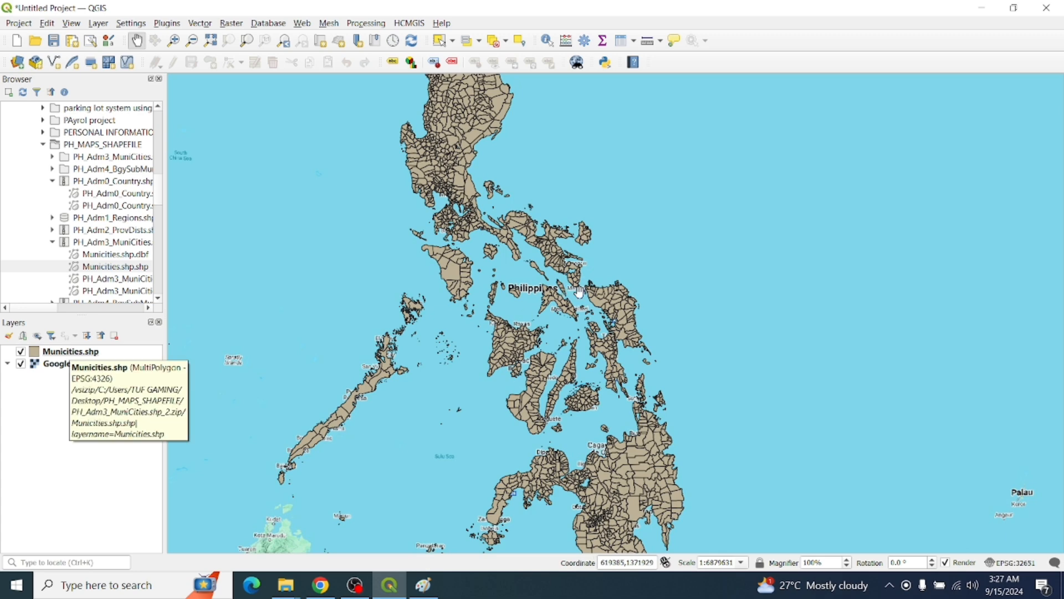
{"action": "left_click_drag", "start_coordinate": [546, 274], "coordinate": [556, 329]}
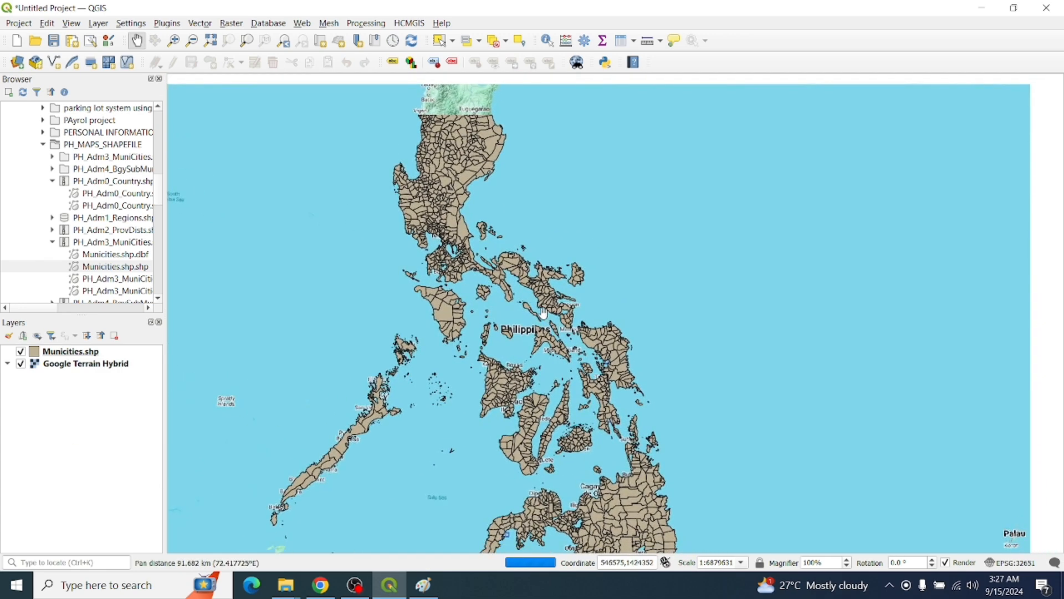
{"action": "left_click_drag", "start_coordinate": [490, 332], "coordinate": [503, 293]}
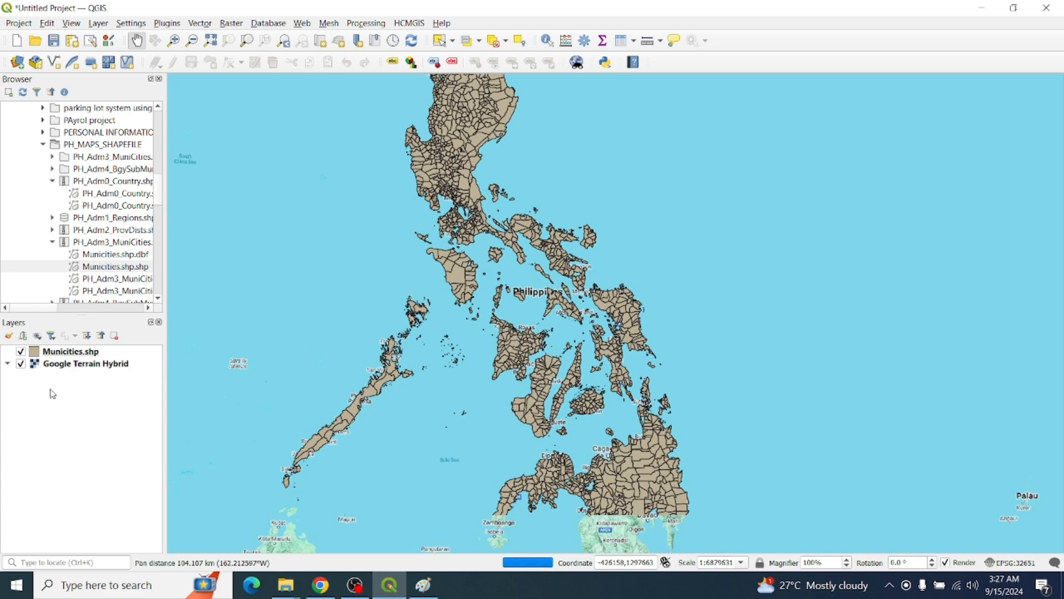
{"action": "left_click", "coordinate": [71, 363]}
{"action": "left_click", "coordinate": [68, 353]}
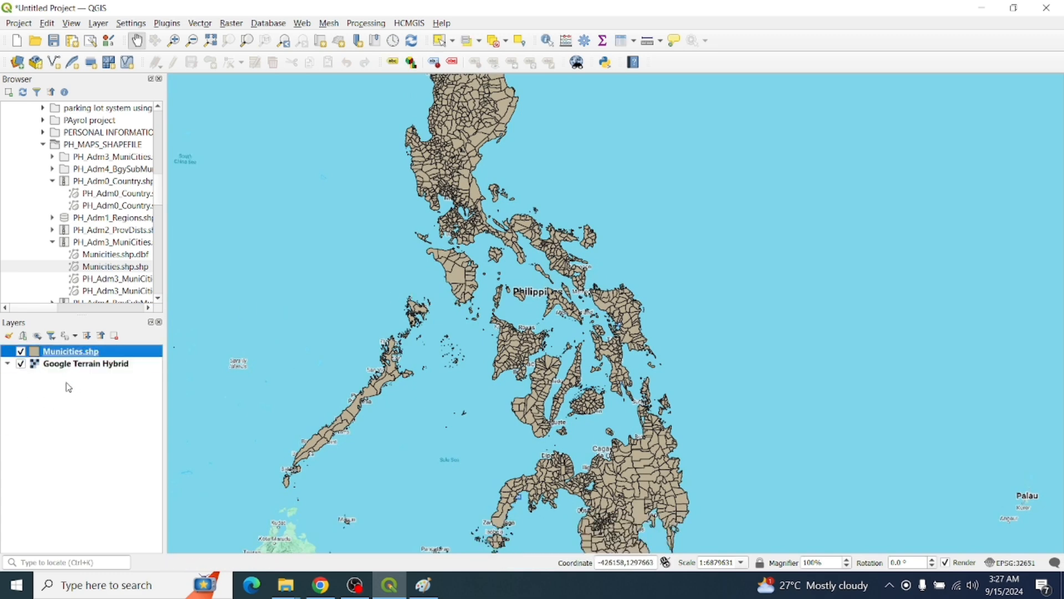
{"action": "left_click", "coordinate": [67, 383]}
{"action": "left_click", "coordinate": [72, 364]}
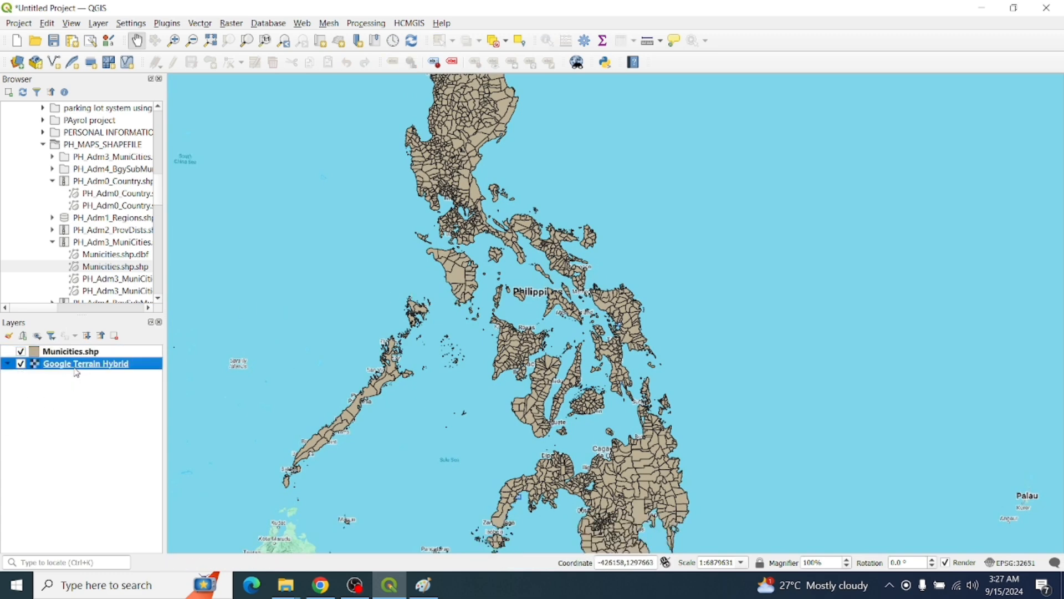
{"action": "scroll", "coordinate": [524, 272], "scroll_direction": "down", "scroll_amount": 1}
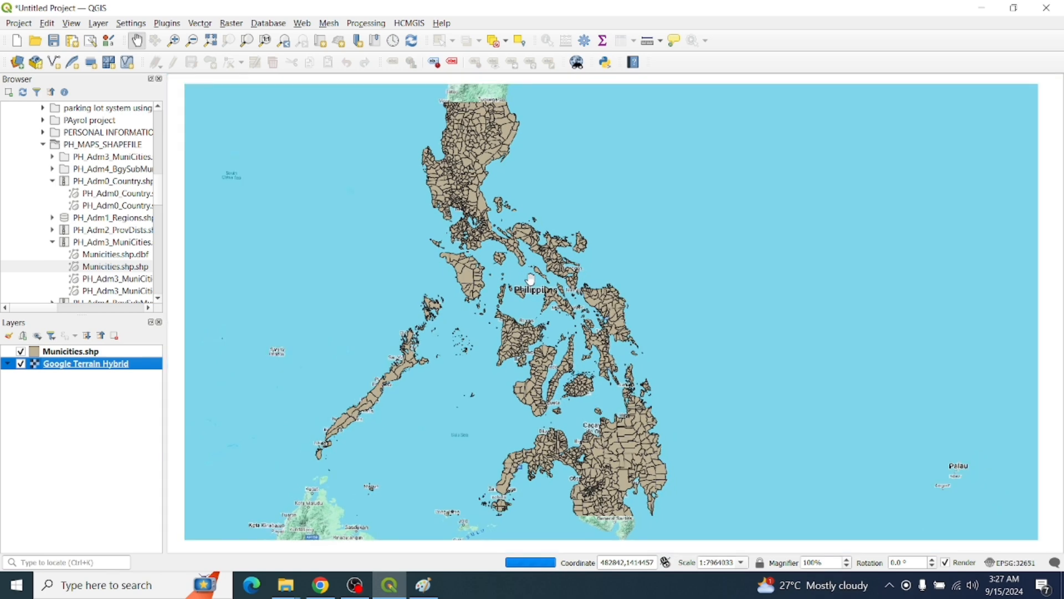
{"action": "left_click_drag", "start_coordinate": [521, 264], "coordinate": [542, 282]}
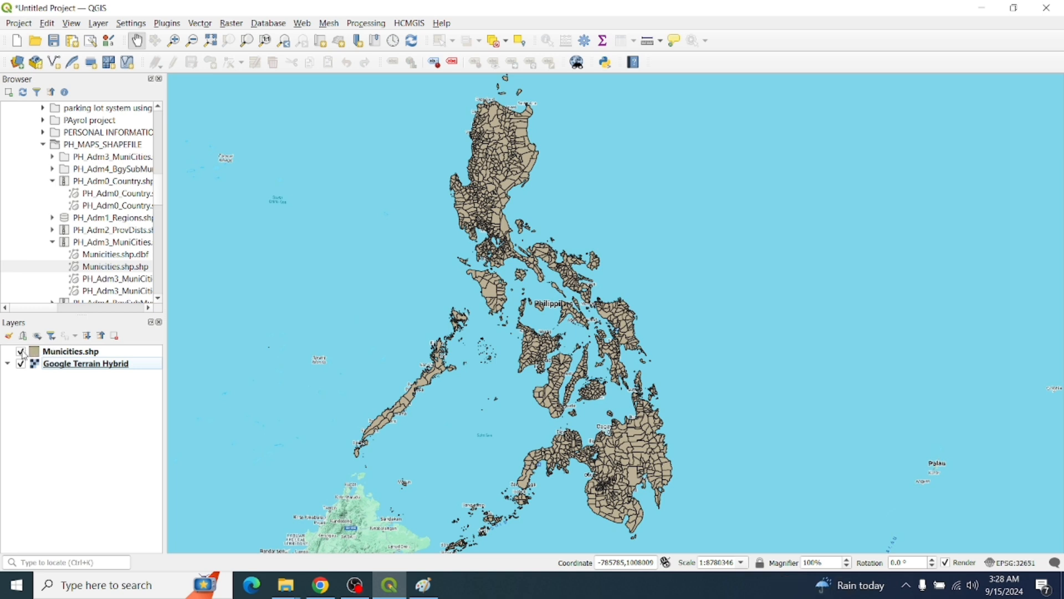
{"action": "left_click", "coordinate": [63, 352]}
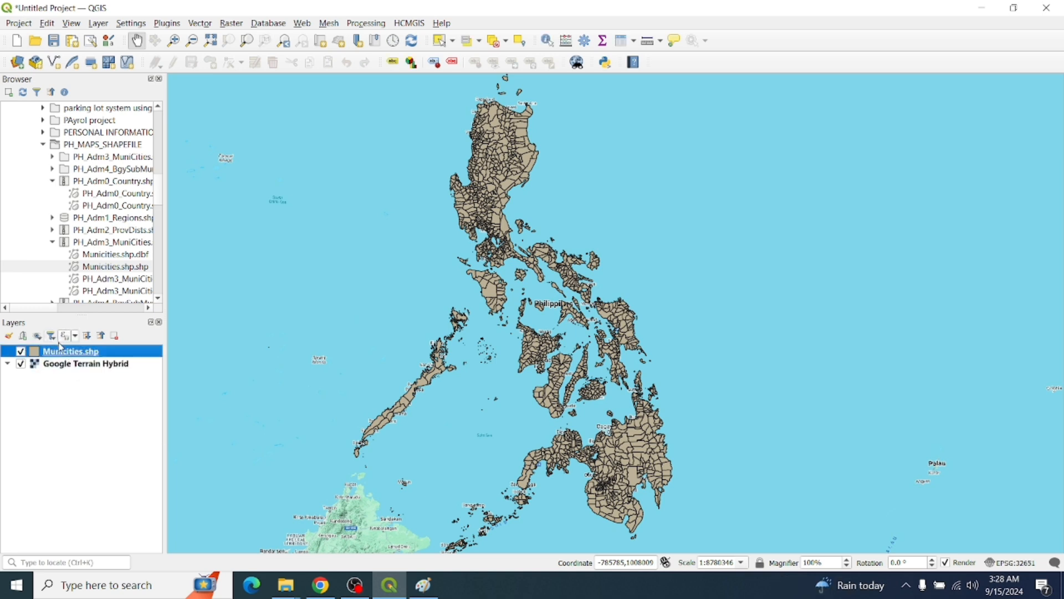
{"action": "left_click", "coordinate": [21, 352]}
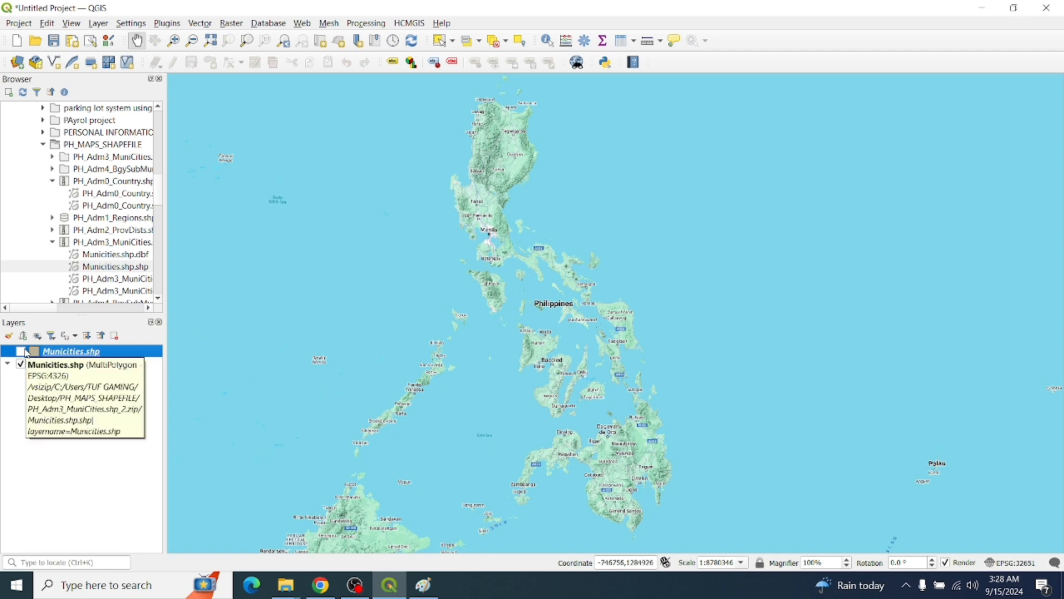
{"action": "left_click", "coordinate": [21, 351]}
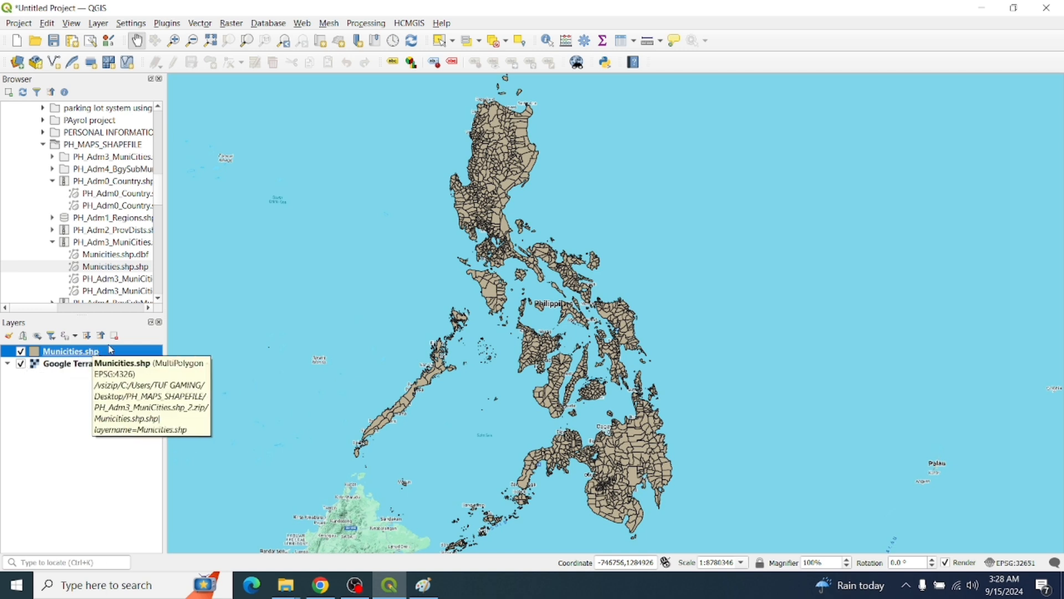
{"action": "left_click_drag", "start_coordinate": [321, 423], "coordinate": [467, 429]}
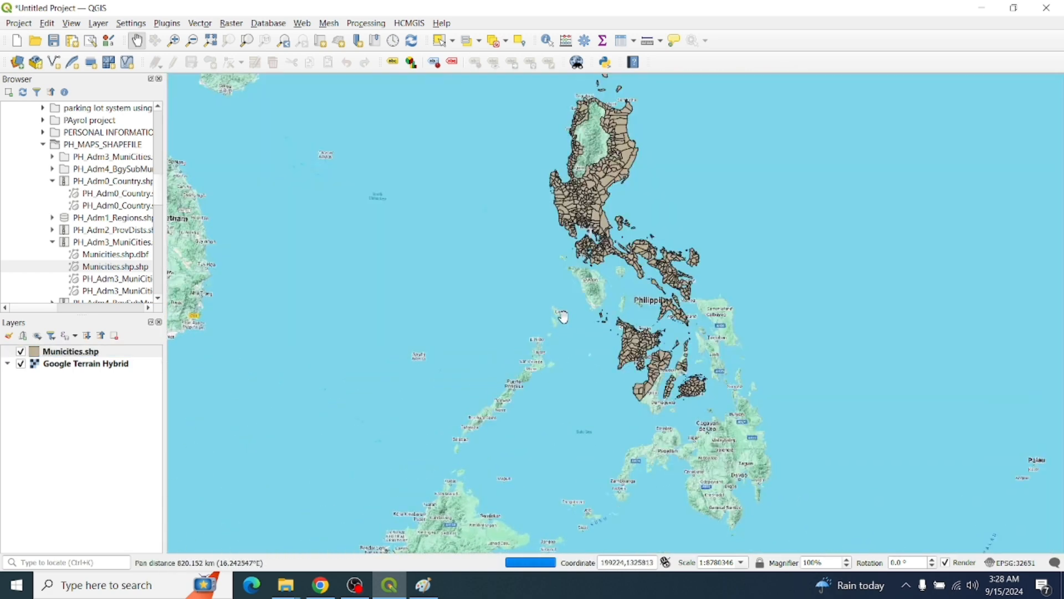
{"action": "left_click_drag", "start_coordinate": [564, 317], "coordinate": [518, 331]}
{"action": "left_click", "coordinate": [21, 364]}
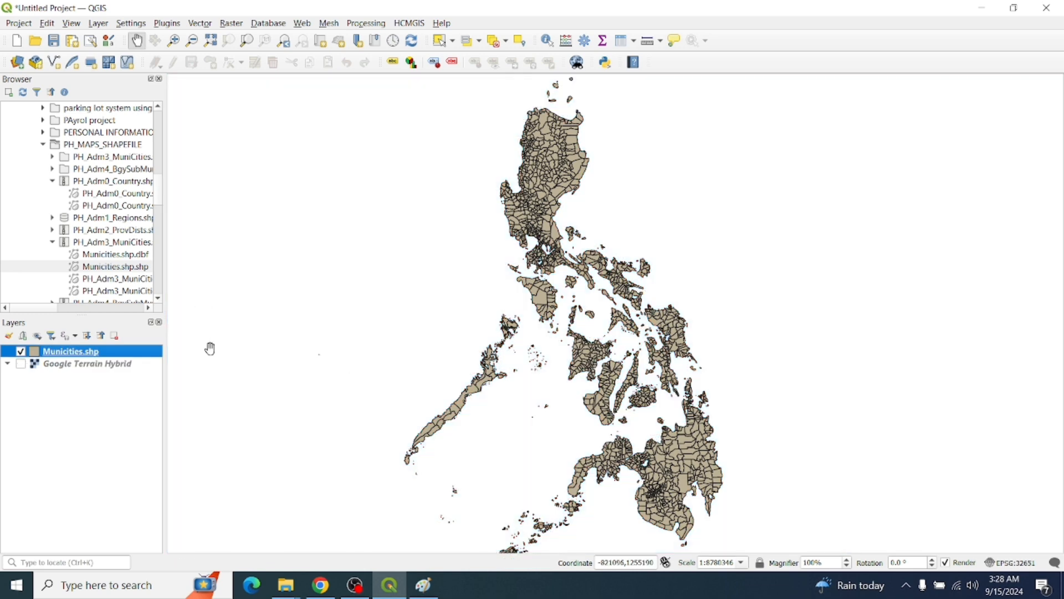
{"action": "left_click", "coordinate": [22, 364]}
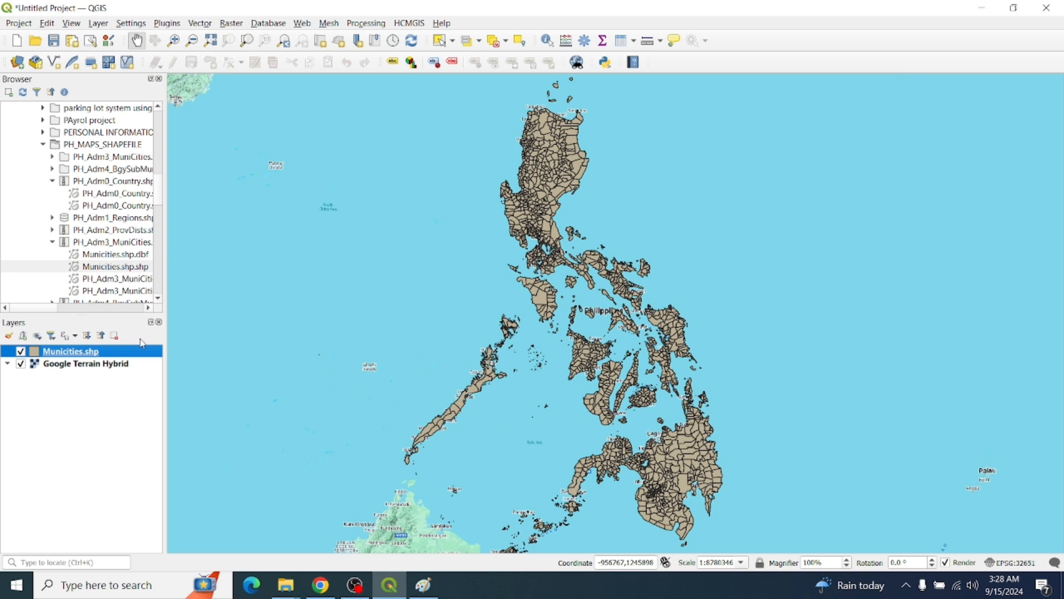
Hide all layers, then show only Municities.shp from the map themes menu
{"action": "left_click", "coordinate": [37, 337]}
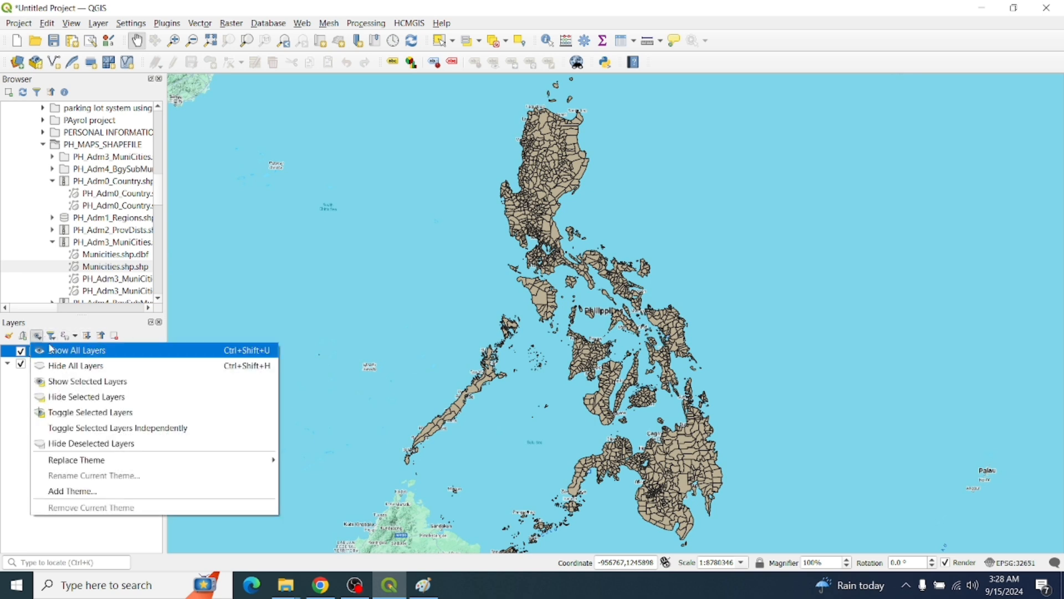
{"action": "left_click", "coordinate": [75, 367]}
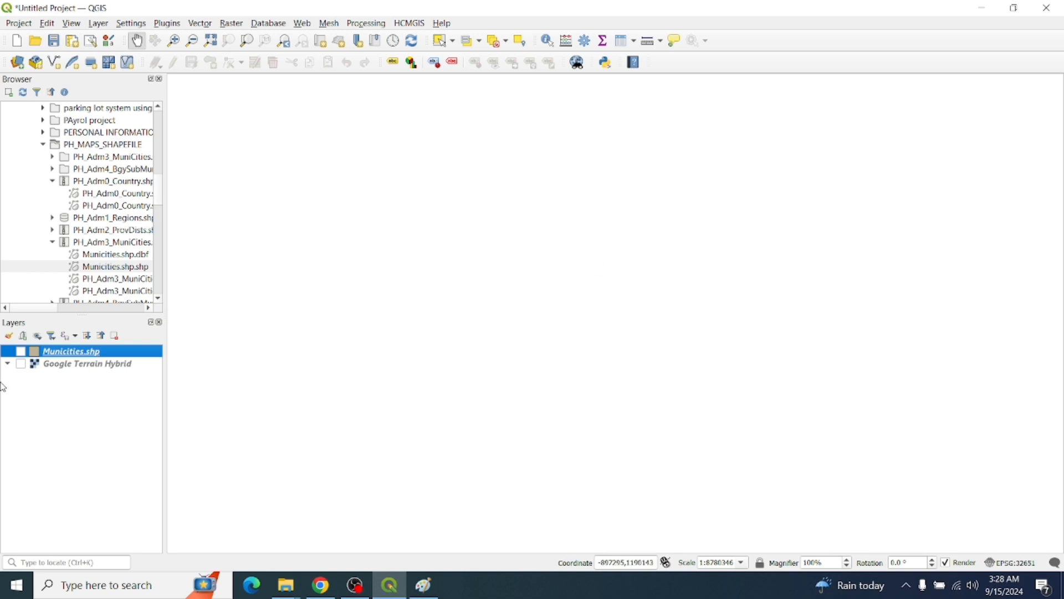
{"action": "left_click", "coordinate": [37, 337]}
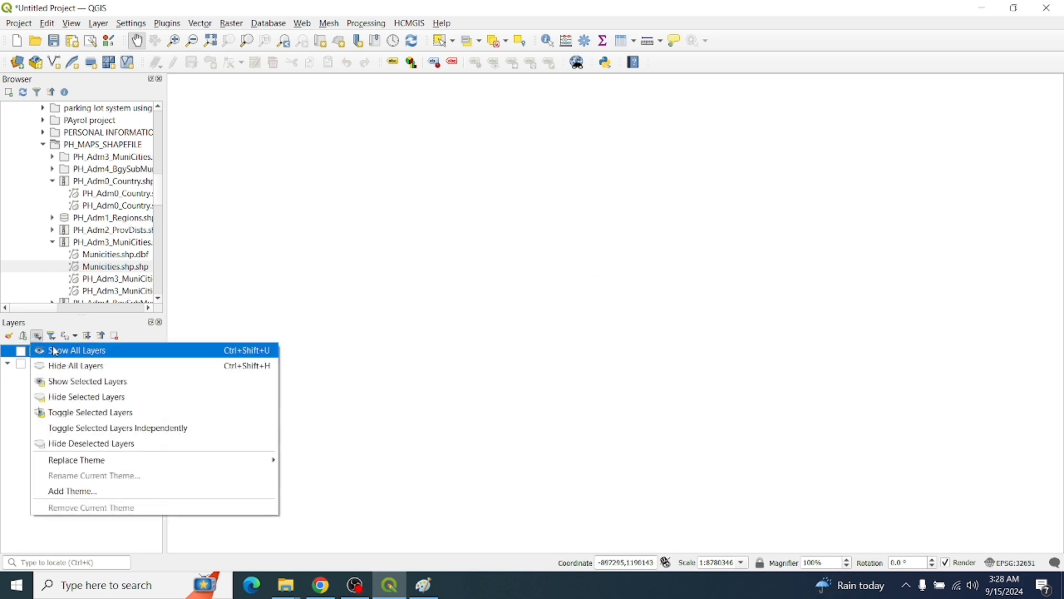
{"action": "left_click", "coordinate": [99, 382]}
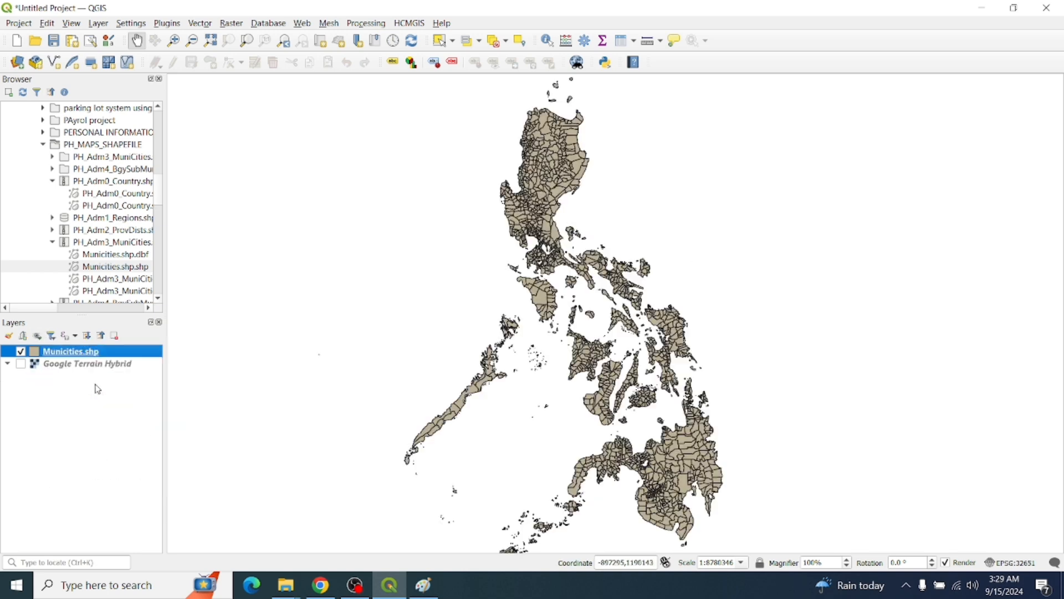
{"action": "double_click", "coordinate": [62, 355]}
{"action": "left_click", "coordinate": [756, 78]}
Show and then hide the selected Google Terrain Hybrid basemap with Show/Hide Selected Layers
{"action": "left_click", "coordinate": [21, 352]}
{"action": "left_click", "coordinate": [79, 366]}
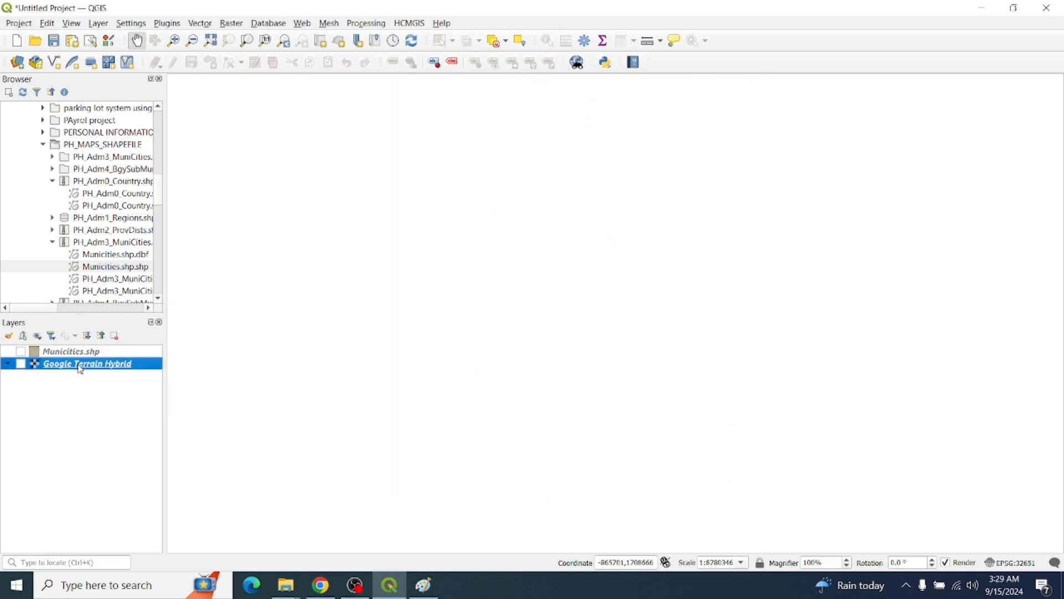
{"action": "left_click", "coordinate": [37, 336]}
{"action": "left_click", "coordinate": [40, 339]}
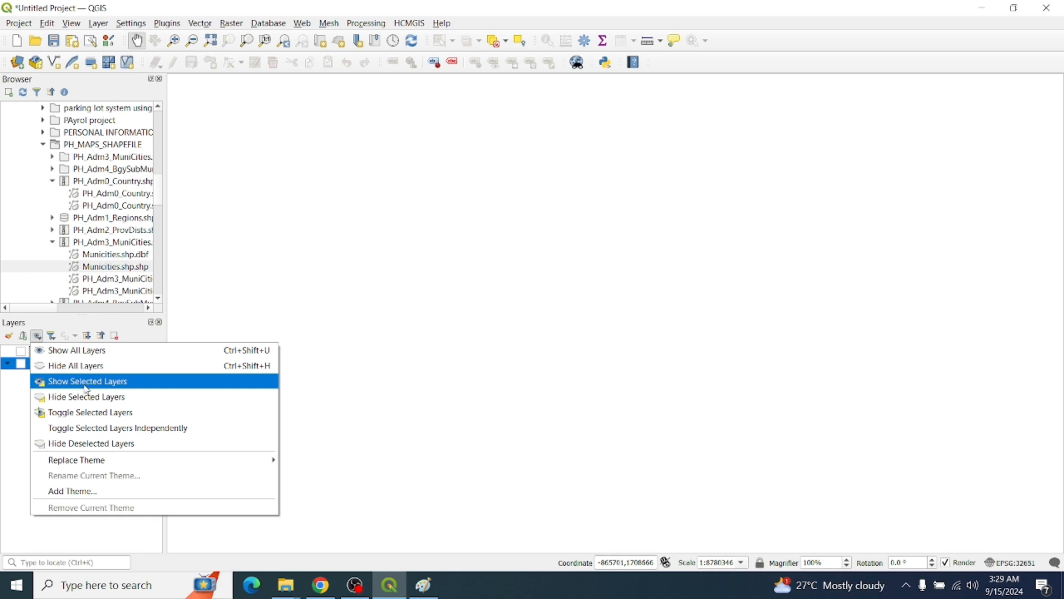
{"action": "left_click", "coordinate": [15, 433]}
{"action": "left_click", "coordinate": [55, 368]}
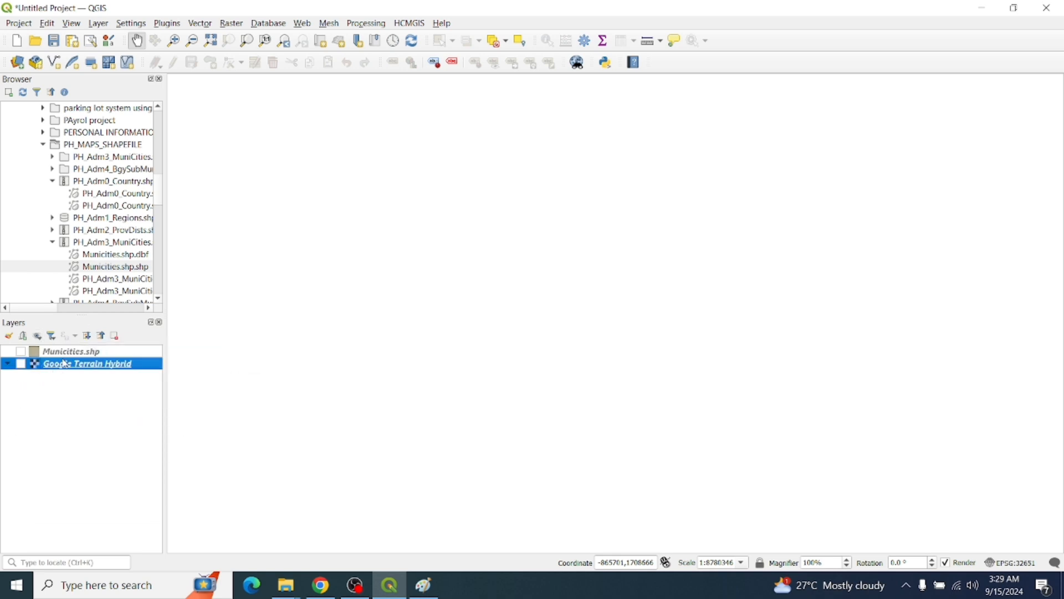
{"action": "left_click", "coordinate": [37, 336]}
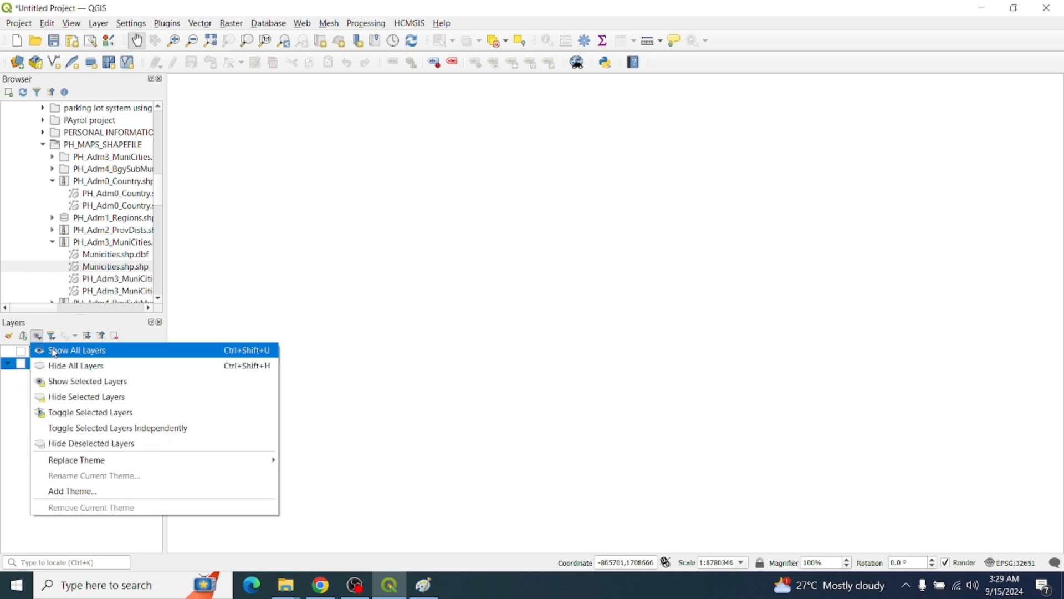
{"action": "left_click", "coordinate": [68, 382]}
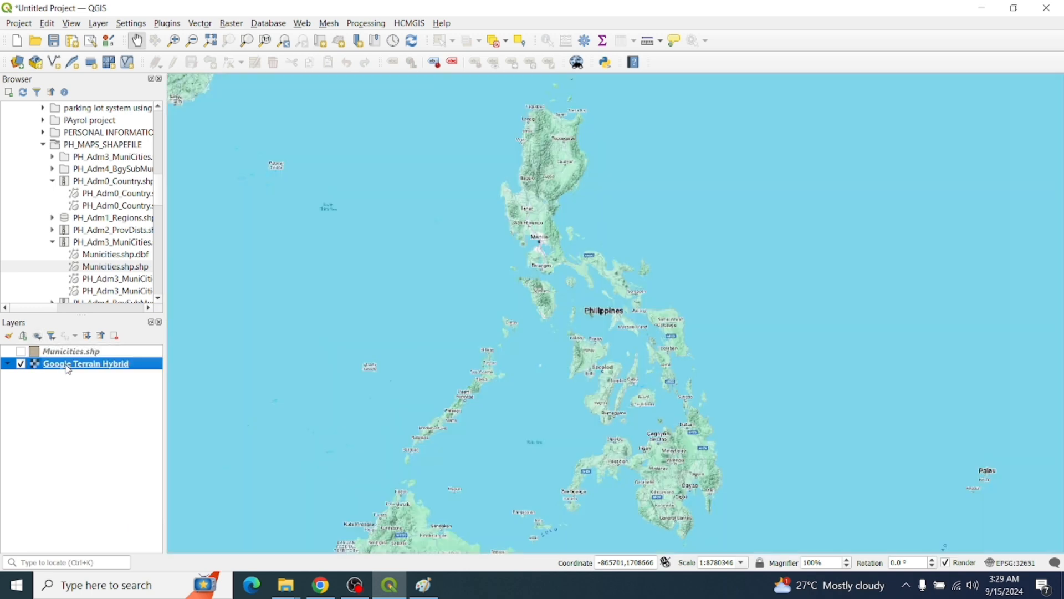
{"action": "left_click", "coordinate": [37, 335]}
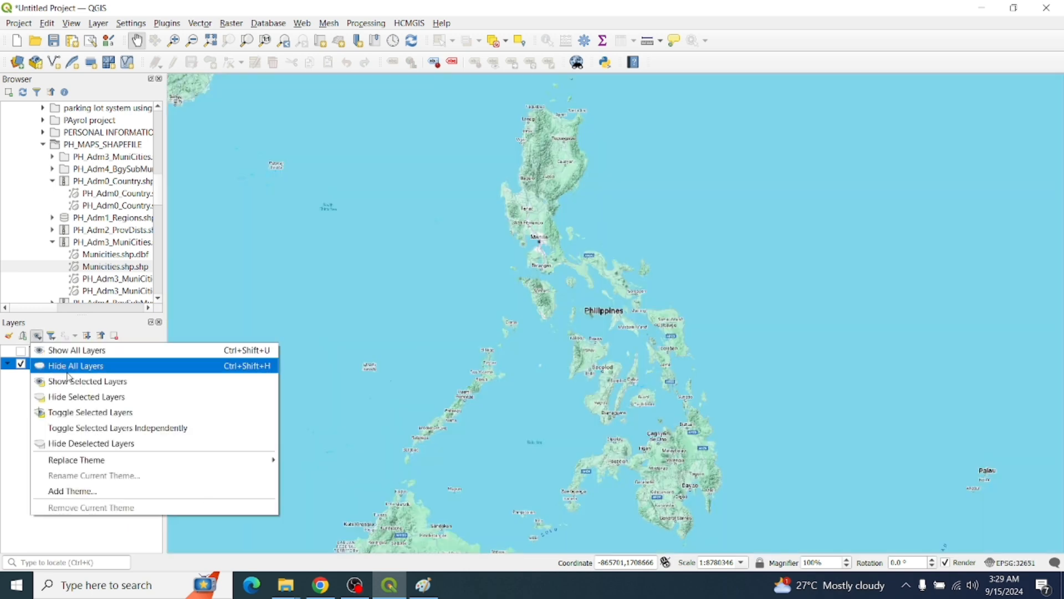
{"action": "left_click", "coordinate": [83, 397]}
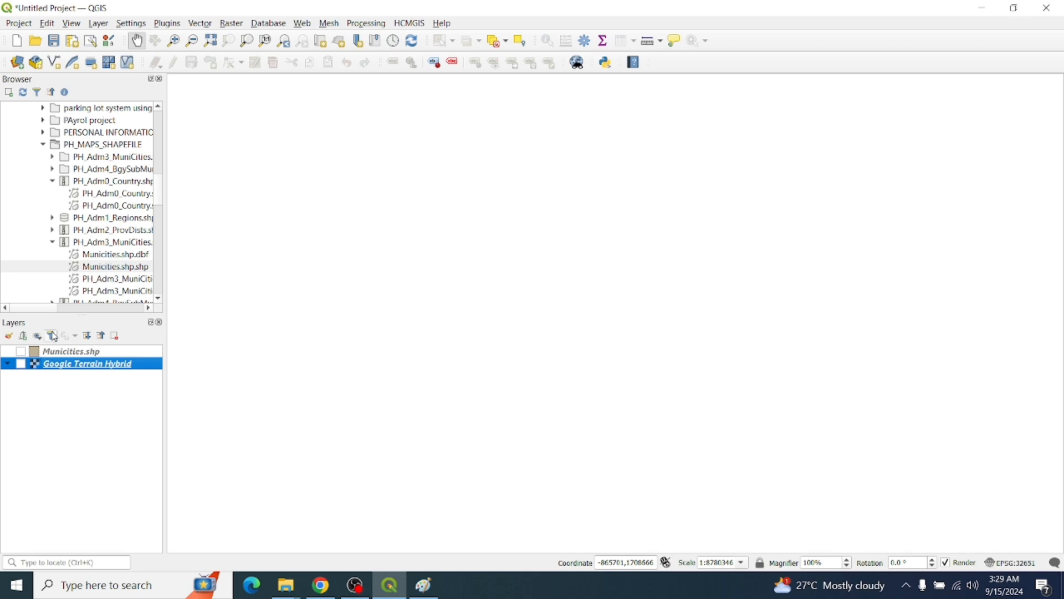
Leave the basemap off and turn the Municities.shp polygons back on
{"action": "left_click", "coordinate": [22, 364]}
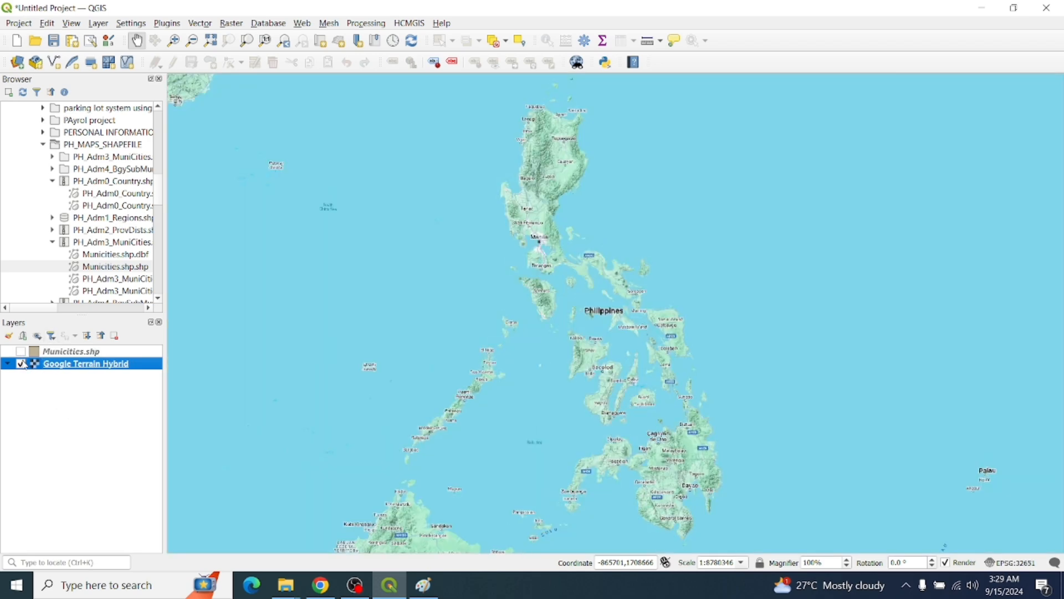
{"action": "left_click", "coordinate": [22, 364]}
{"action": "left_click", "coordinate": [22, 352]}
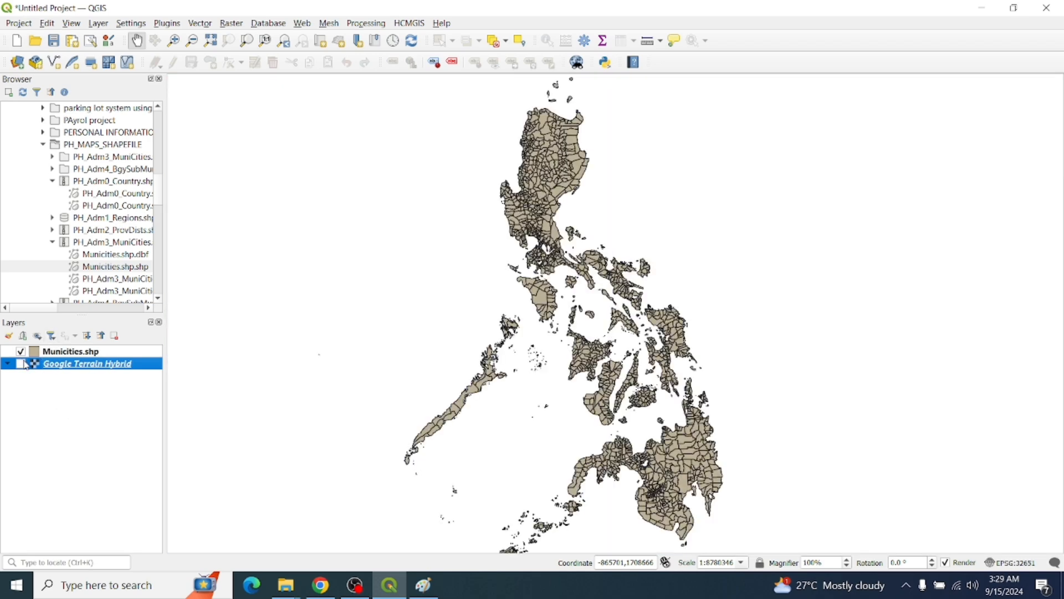
{"action": "left_click", "coordinate": [52, 337]}
{"action": "left_click", "coordinate": [52, 337]}
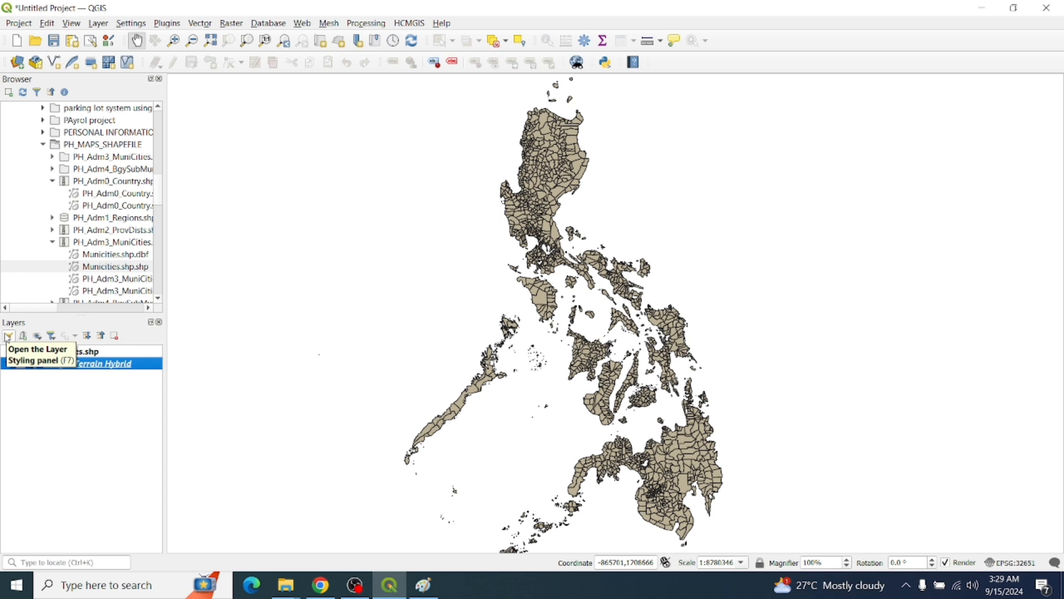
Collapse the Browser tree and inspect the red copy of Municities.shp
{"action": "left_click", "coordinate": [36, 92]}
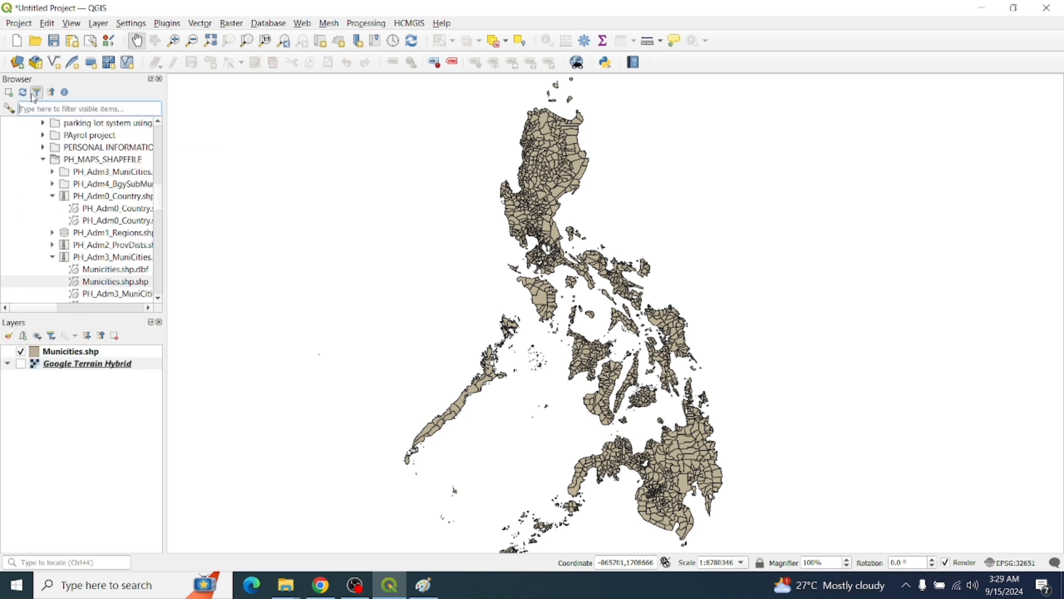
{"action": "left_click", "coordinate": [37, 94]}
{"action": "left_click", "coordinate": [51, 93]}
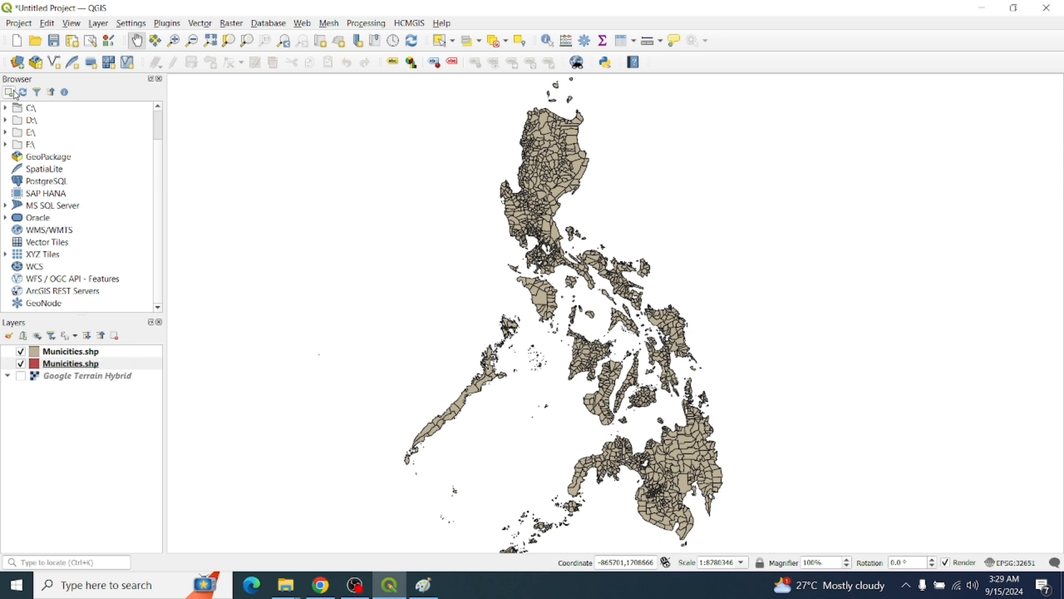
{"action": "left_click", "coordinate": [91, 354]}
{"action": "left_click", "coordinate": [85, 366]}
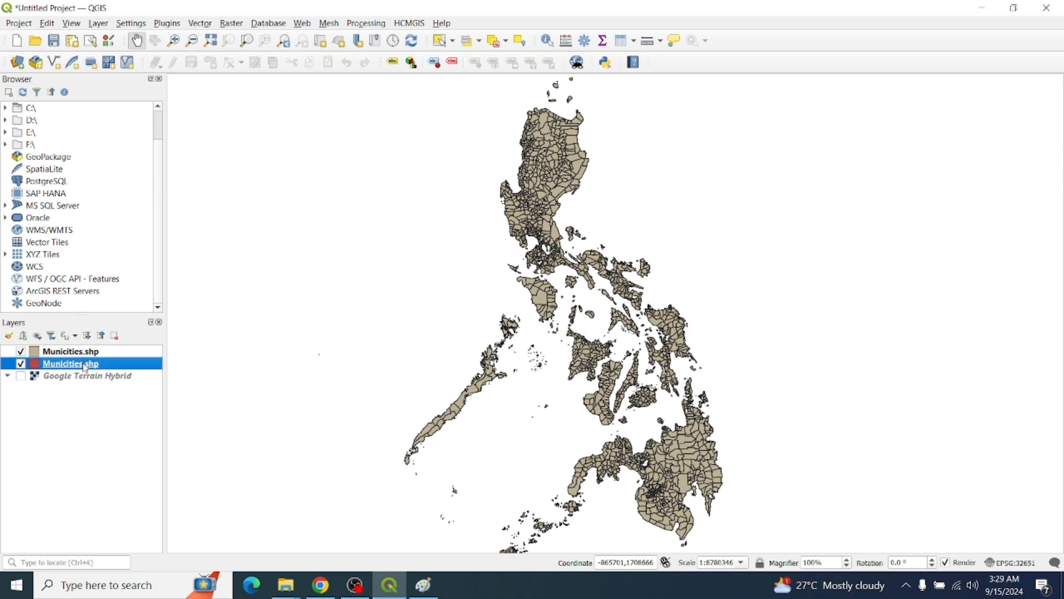
{"action": "right_click", "coordinate": [83, 365]}
{"action": "left_click", "coordinate": [97, 353]}
{"action": "left_click", "coordinate": [749, 81]}
{"action": "left_click", "coordinate": [21, 352]}
{"action": "left_click", "coordinate": [21, 352]}
Turn on Google Terrain Hybrid, remove the red Municities.shp copy, and open the remaining layer's styling panel
{"action": "left_click", "coordinate": [21, 377]}
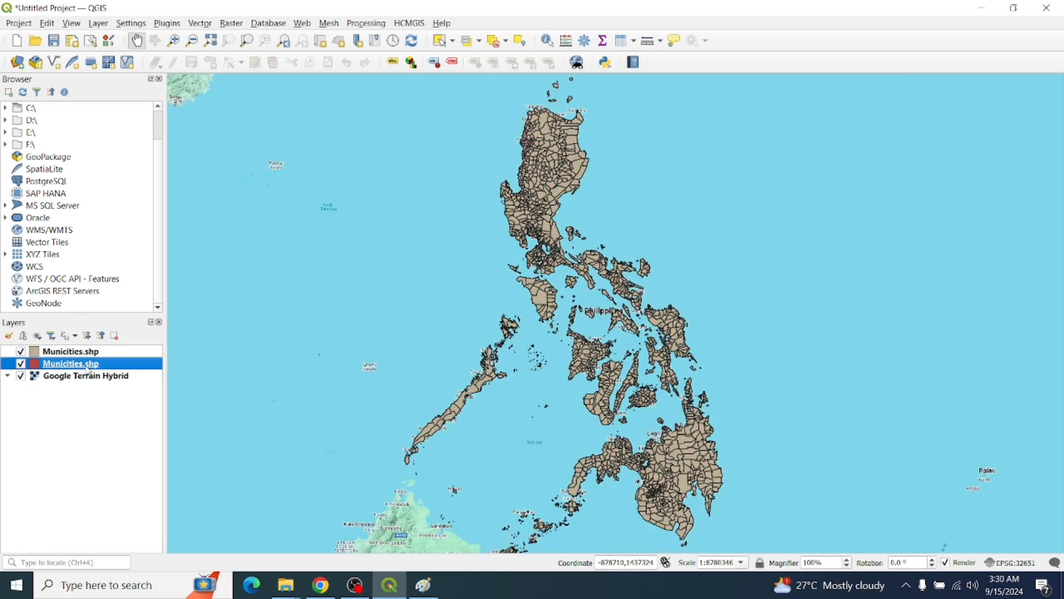
{"action": "right_click", "coordinate": [88, 369]}
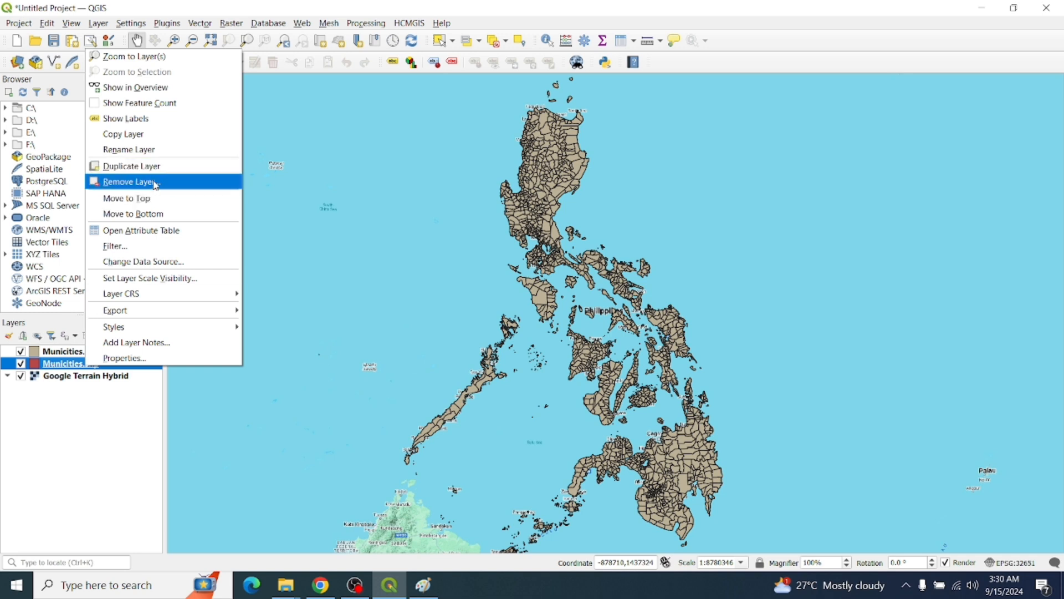
{"action": "left_click", "coordinate": [150, 214]}
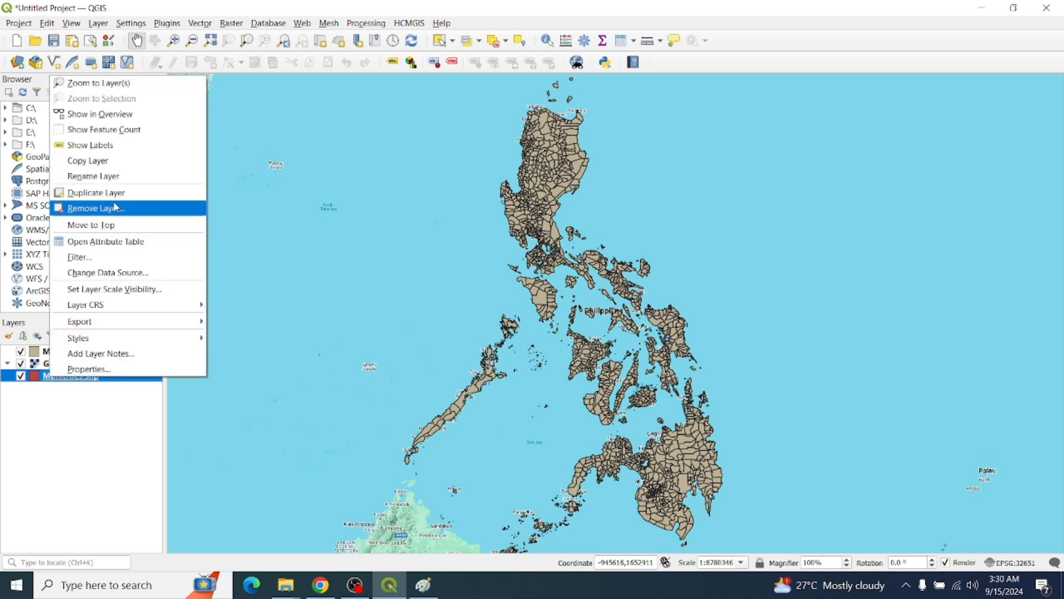
{"action": "left_click", "coordinate": [123, 211]}
{"action": "left_click", "coordinate": [511, 305]}
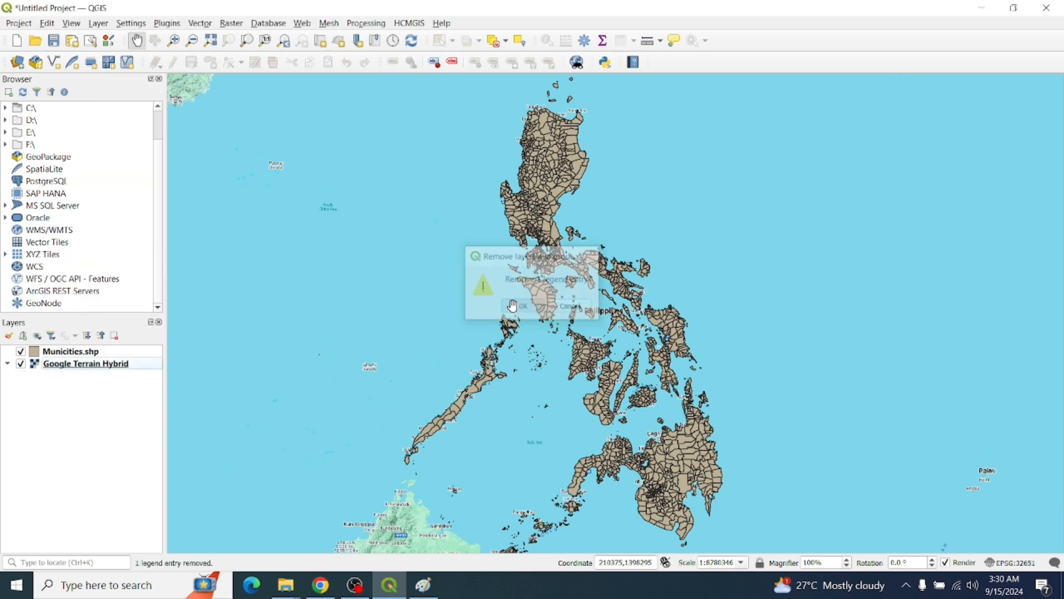
{"action": "left_click", "coordinate": [56, 352]}
{"action": "left_click", "coordinate": [75, 336]}
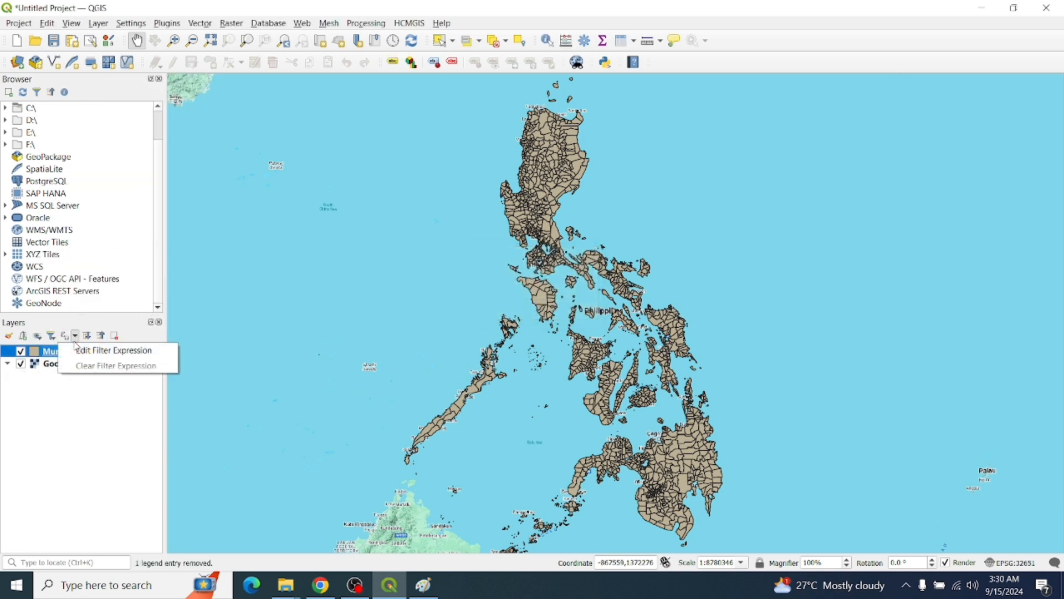
{"action": "left_click", "coordinate": [9, 336]}
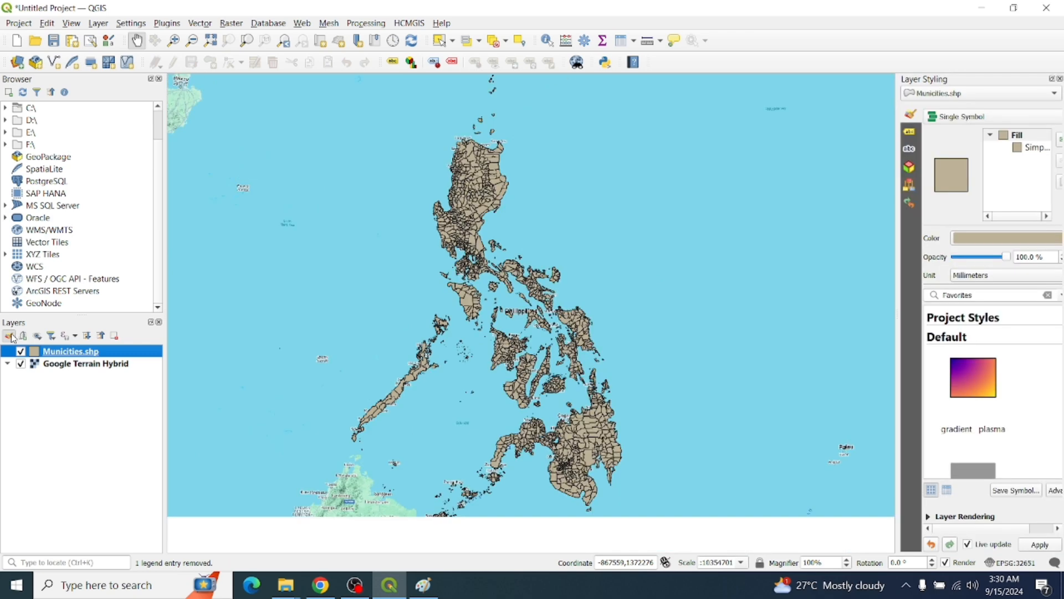
Close the Layer Styling panel, deselect the layer, and pan toward the Visayas
{"action": "left_click", "coordinate": [1059, 80]}
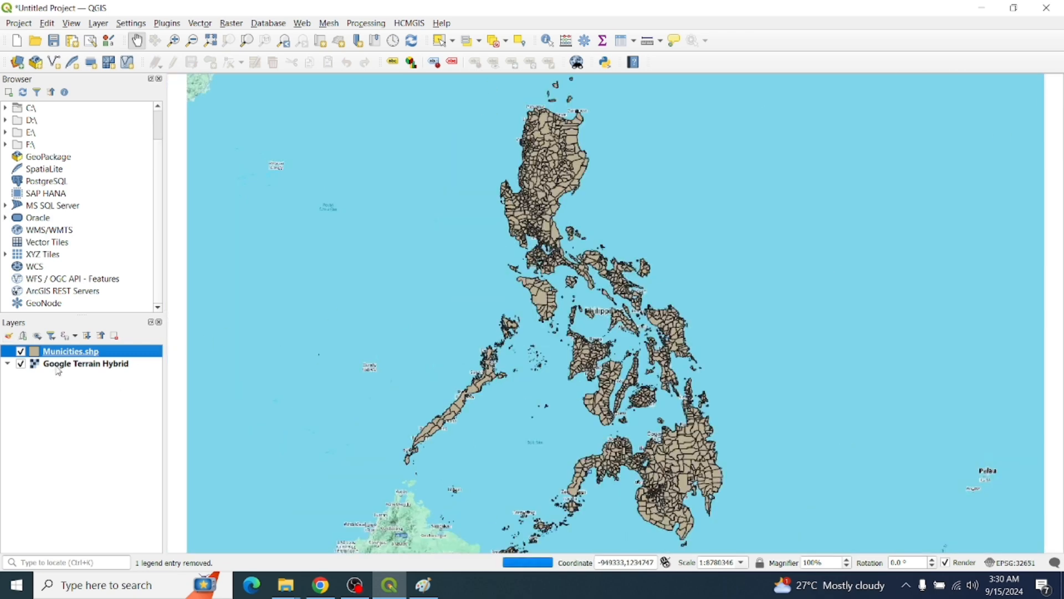
{"action": "left_click", "coordinate": [93, 355]}
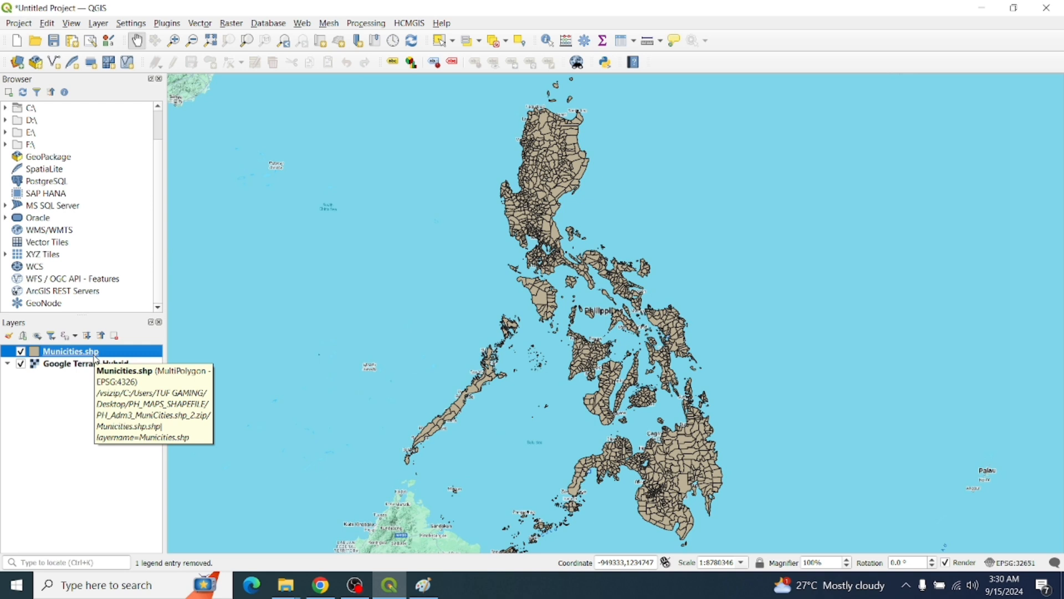
{"action": "left_click", "coordinate": [91, 418]}
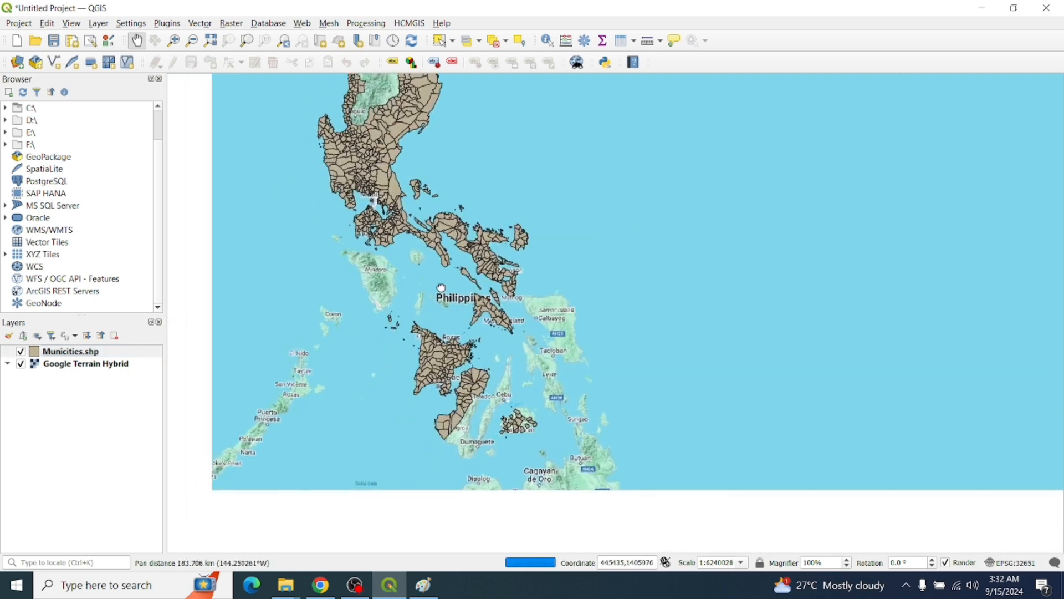
{"action": "left_click_drag", "start_coordinate": [441, 287], "coordinate": [428, 269]}
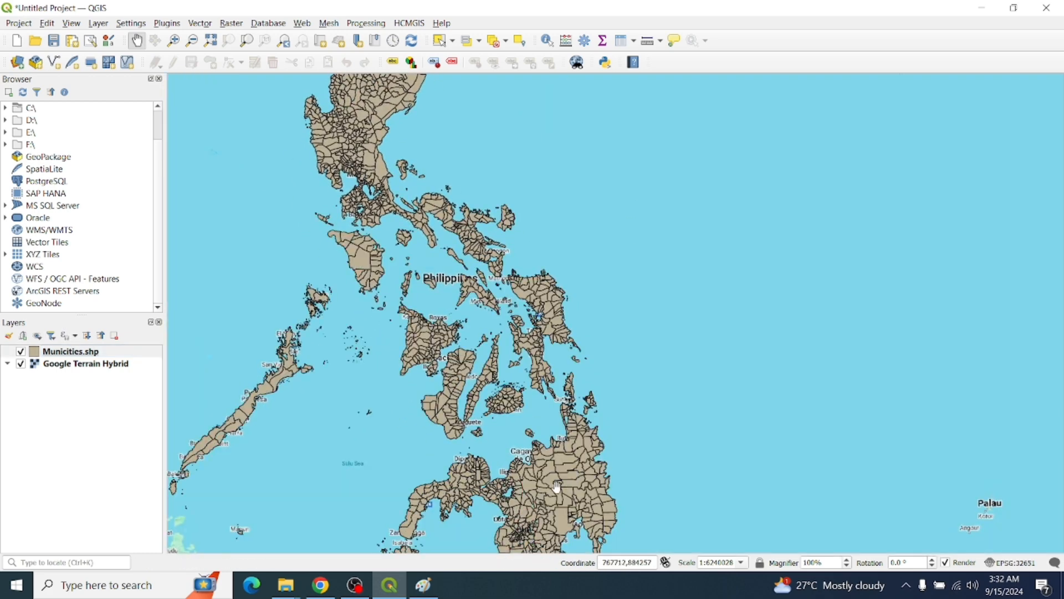
{"action": "key", "text": "alt+Tab"}
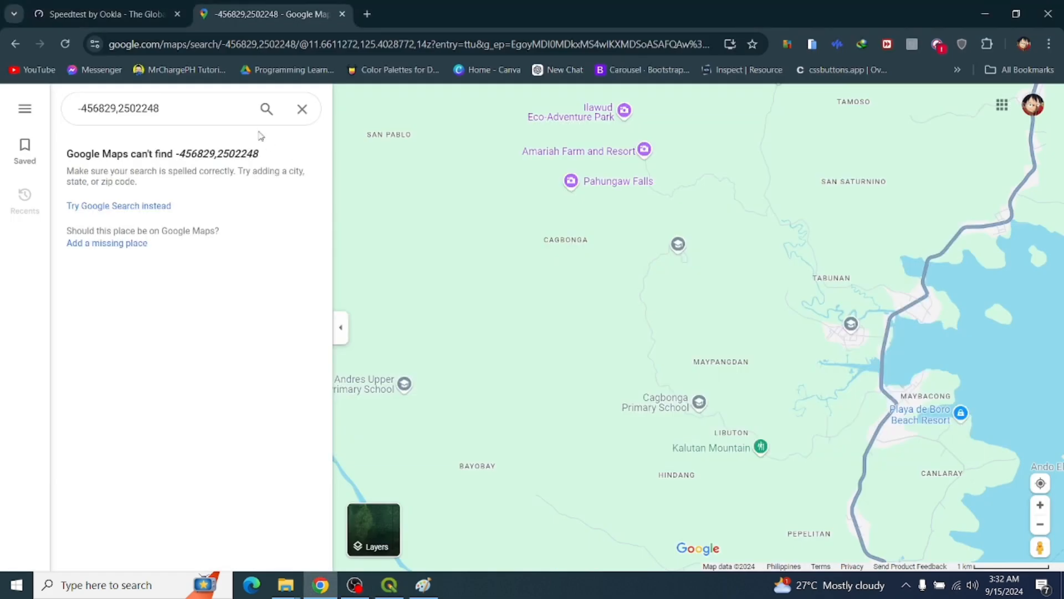
{"action": "left_click", "coordinate": [211, 108]}
{"action": "type", "text": "-456829,2502248"}
{"action": "key", "text": "Return"}
{"action": "key", "text": "ctrl+a"}
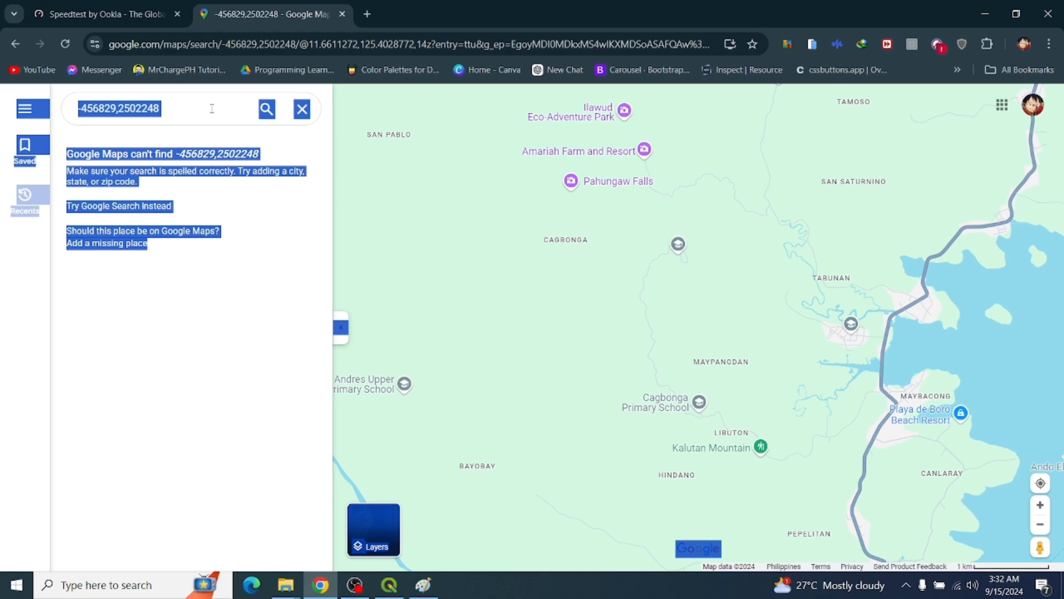
{"action": "left_click", "coordinate": [212, 109]}
{"action": "key", "text": "Return"}
{"action": "left_click", "coordinate": [190, 109]}
{"action": "key", "text": "ctrl+a"}
{"action": "type", "text": "-456829,2502248"}
{"action": "key", "text": "Return"}
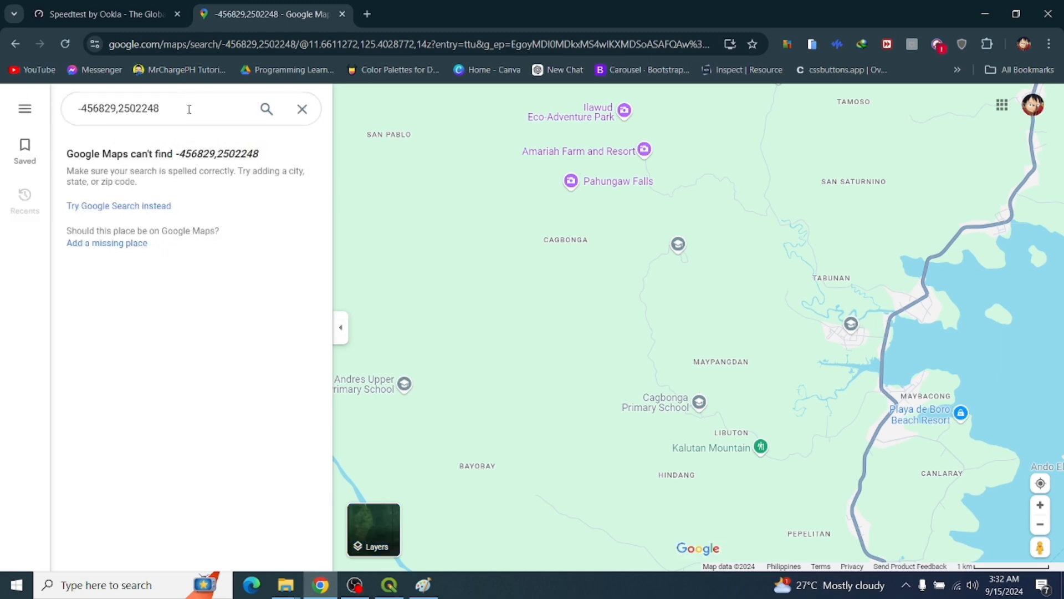
{"action": "key", "text": "alt+Tab"}
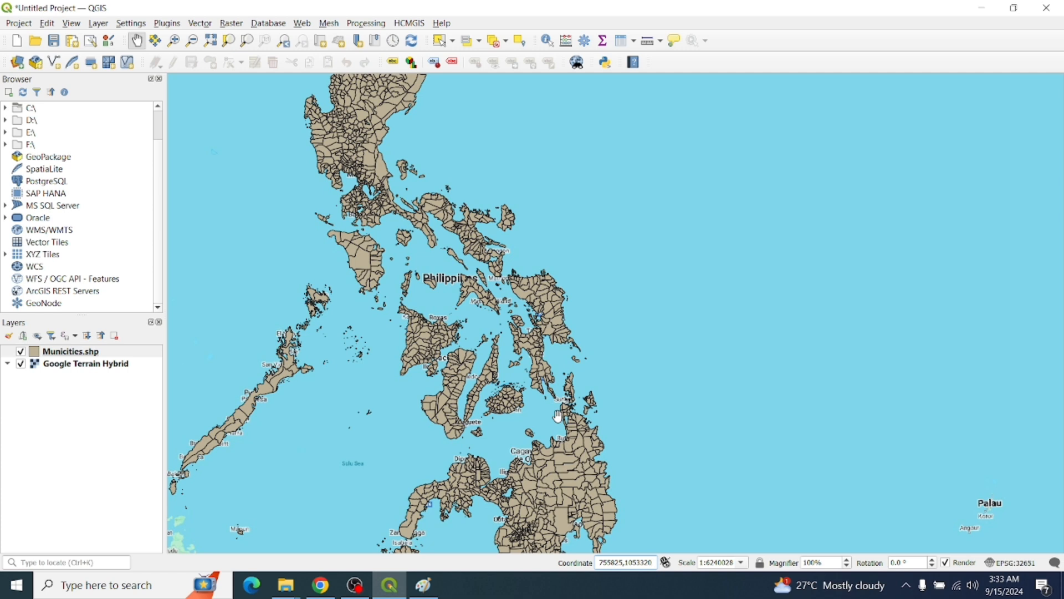
Pan toward northern Luzon and try the 1:1000 and 1:1000000 map scales
{"action": "left_click_drag", "start_coordinate": [543, 391], "coordinate": [603, 410]}
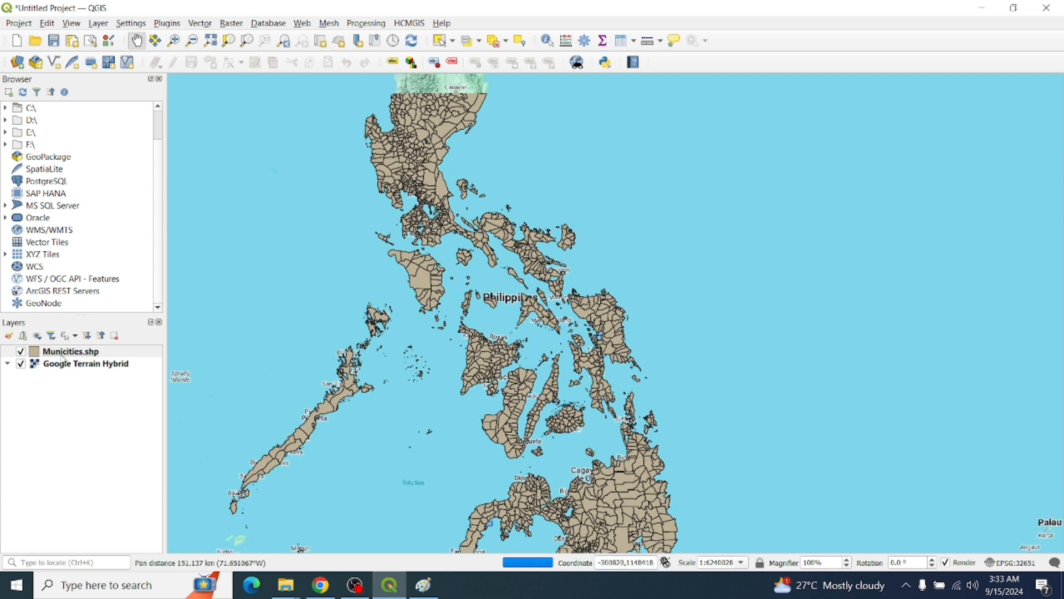
{"action": "left_click", "coordinate": [742, 563]}
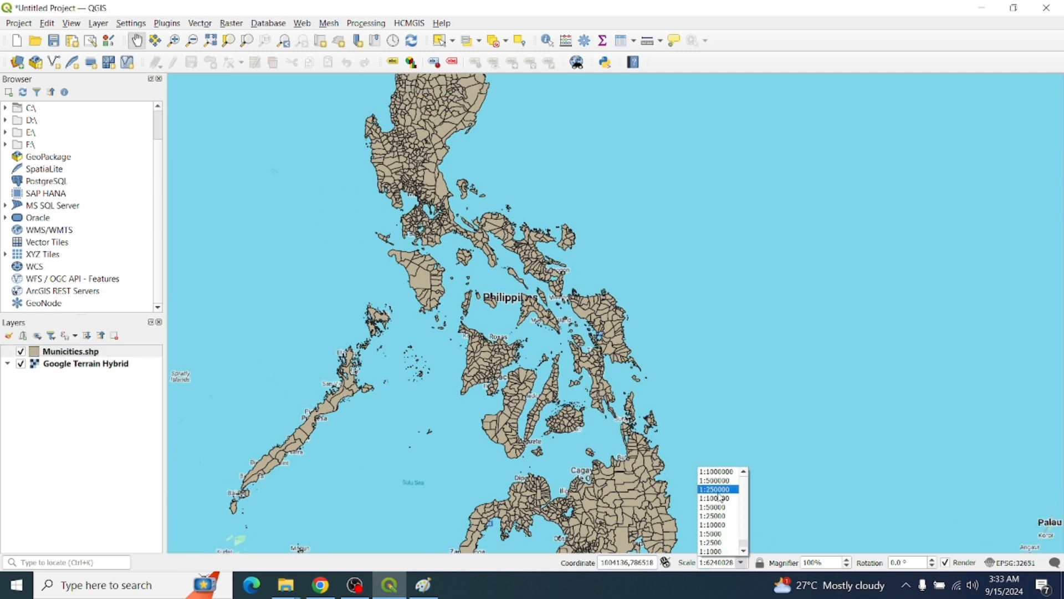
{"action": "left_click", "coordinate": [715, 551]}
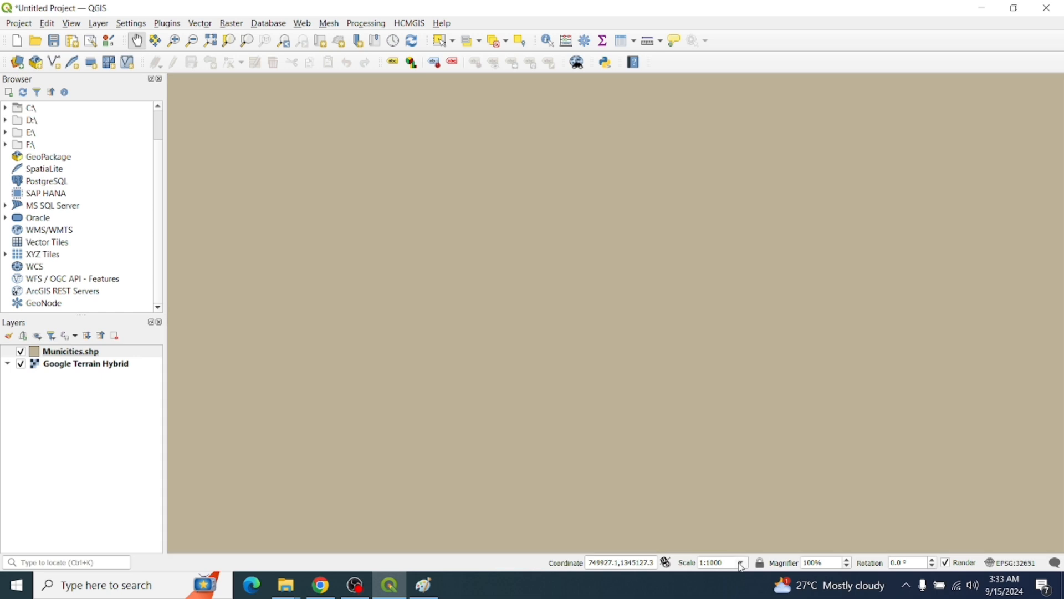
{"action": "left_click", "coordinate": [742, 565]}
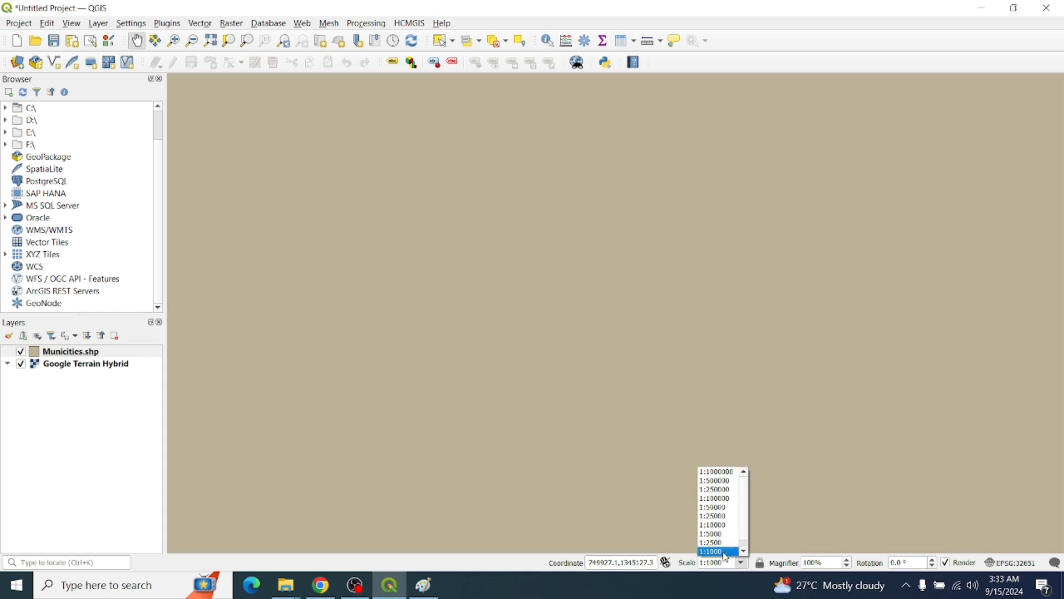
{"action": "left_click", "coordinate": [717, 472]}
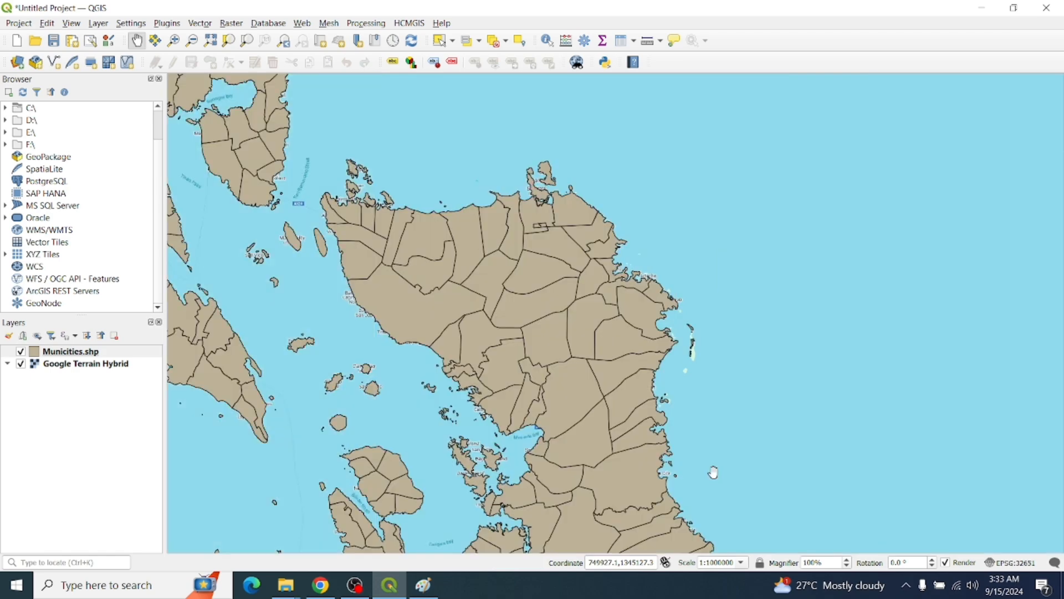
{"action": "scroll", "coordinate": [713, 472], "scroll_direction": "down", "scroll_amount": 1}
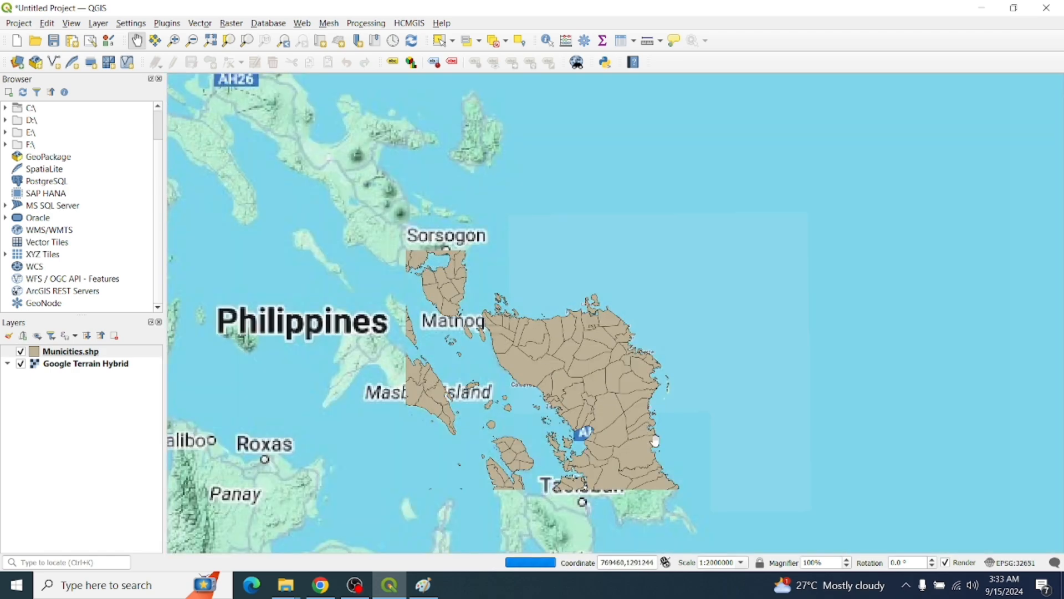
{"action": "left_click_drag", "start_coordinate": [657, 443], "coordinate": [700, 412]}
Step through preset scales 1:250000, 1:10000, 1:2500, 1:500000, 1:50000, then 1:250000
{"action": "left_click", "coordinate": [742, 563]}
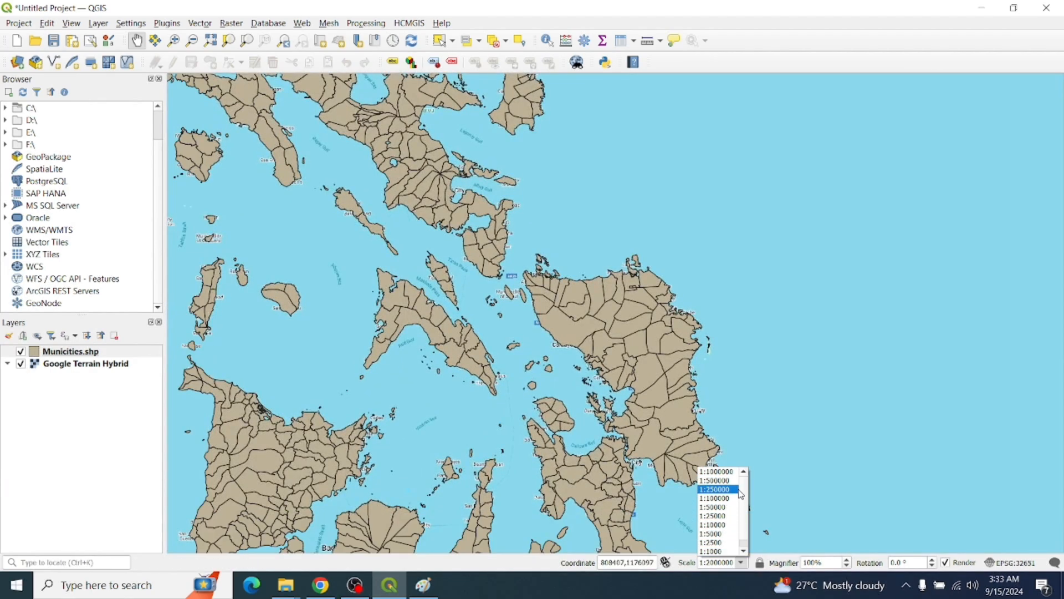
{"action": "left_click", "coordinate": [745, 550]}
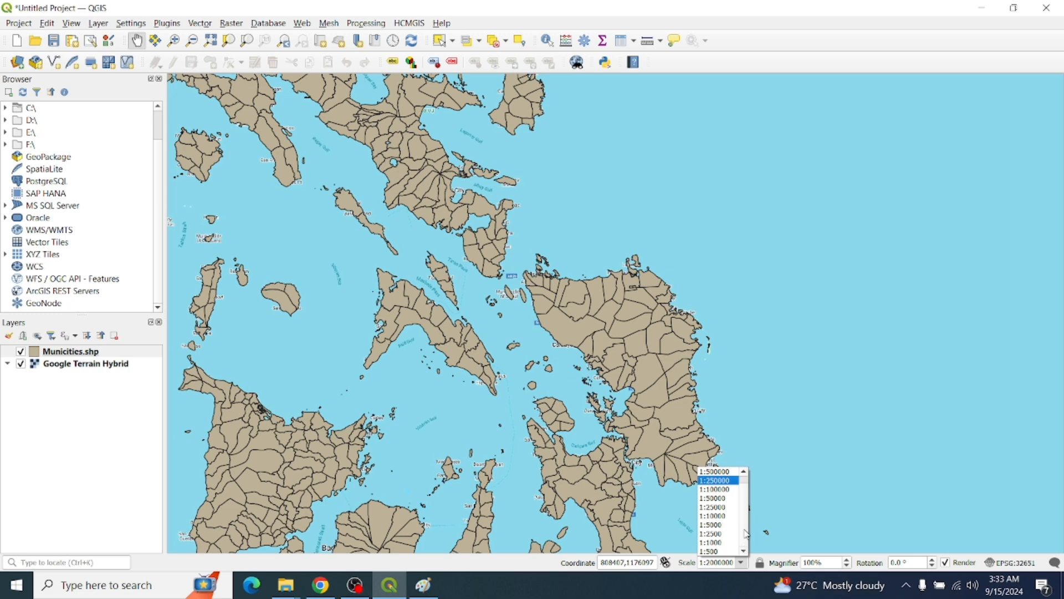
{"action": "left_click", "coordinate": [745, 471]}
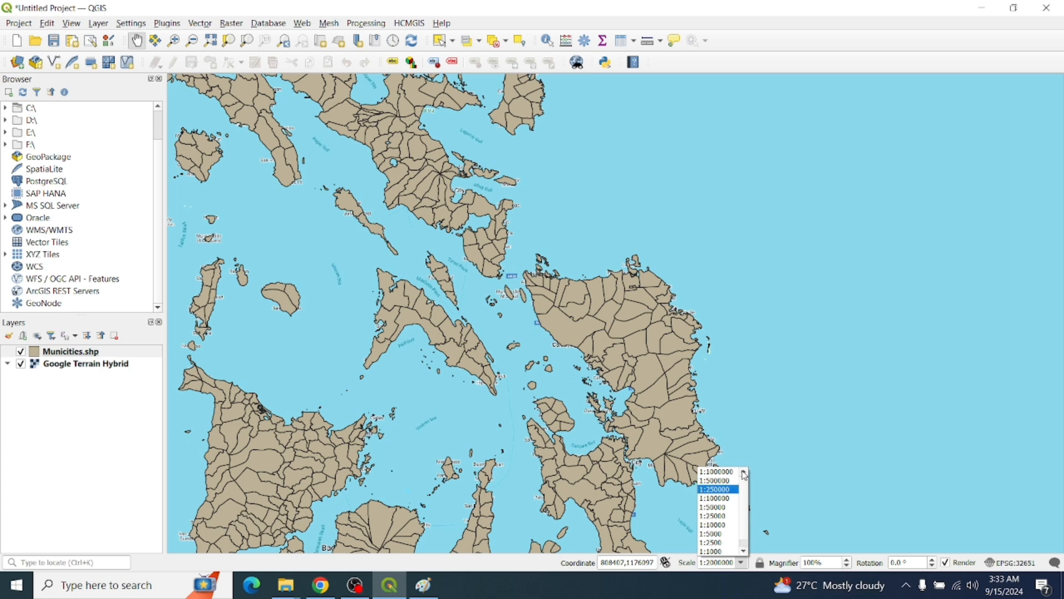
{"action": "left_click", "coordinate": [744, 550]}
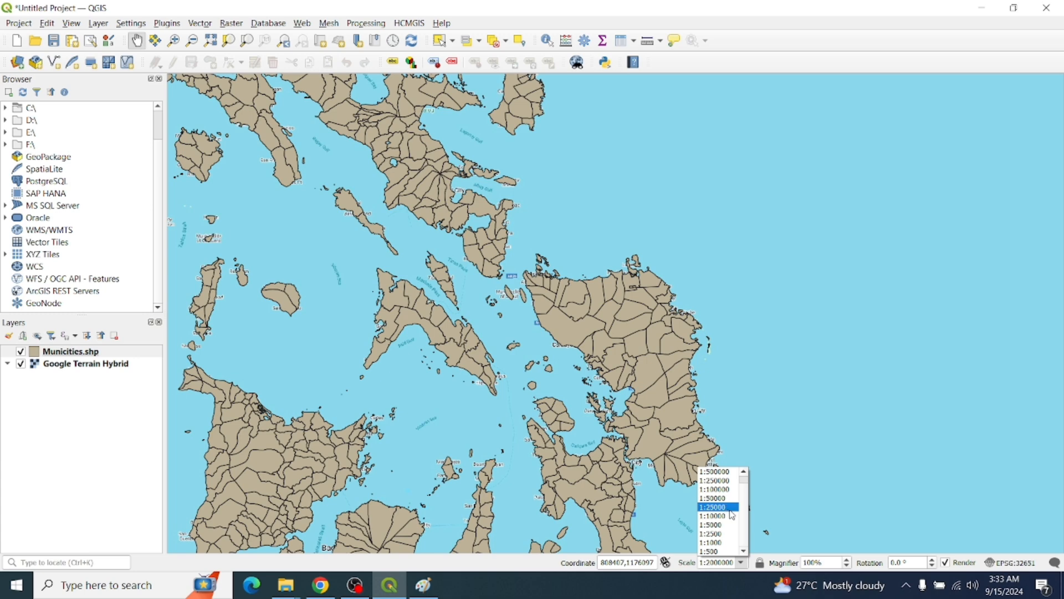
{"action": "left_click", "coordinate": [720, 480]}
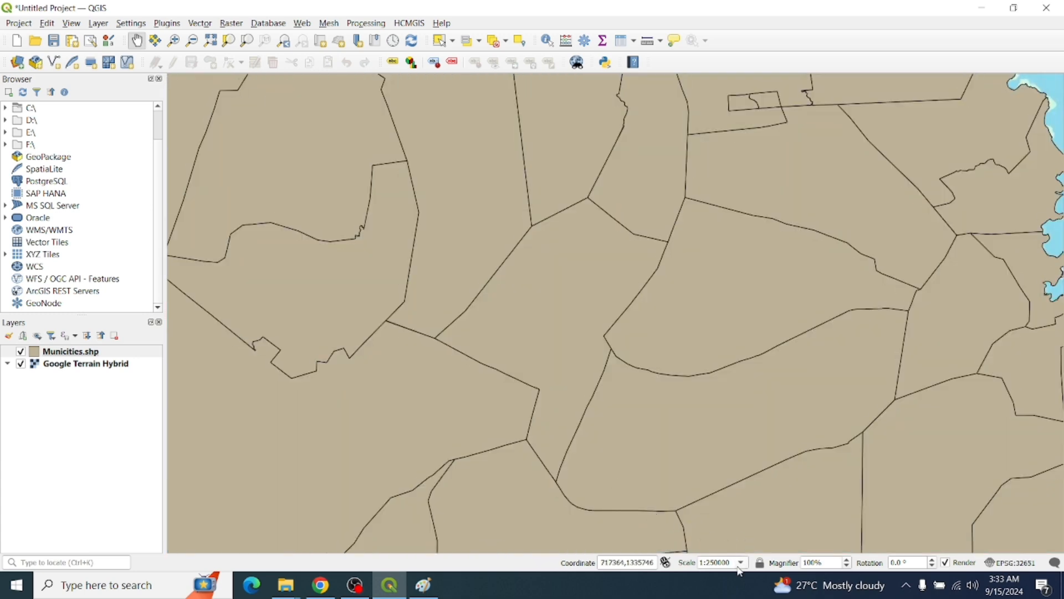
{"action": "left_click", "coordinate": [741, 562]}
{"action": "left_click", "coordinate": [718, 508]}
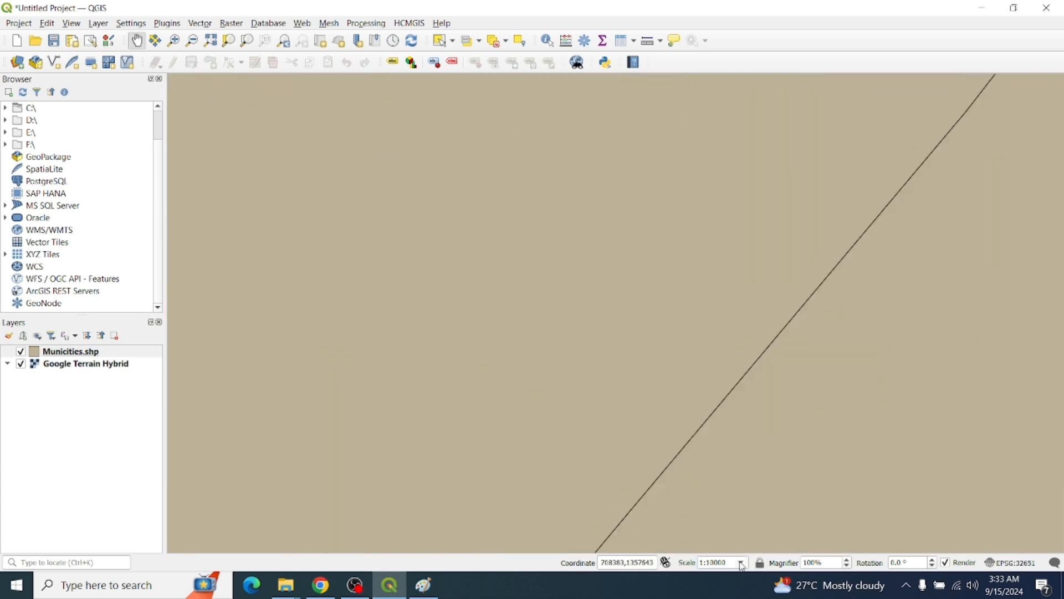
{"action": "left_click", "coordinate": [741, 562]}
{"action": "left_click", "coordinate": [718, 524]}
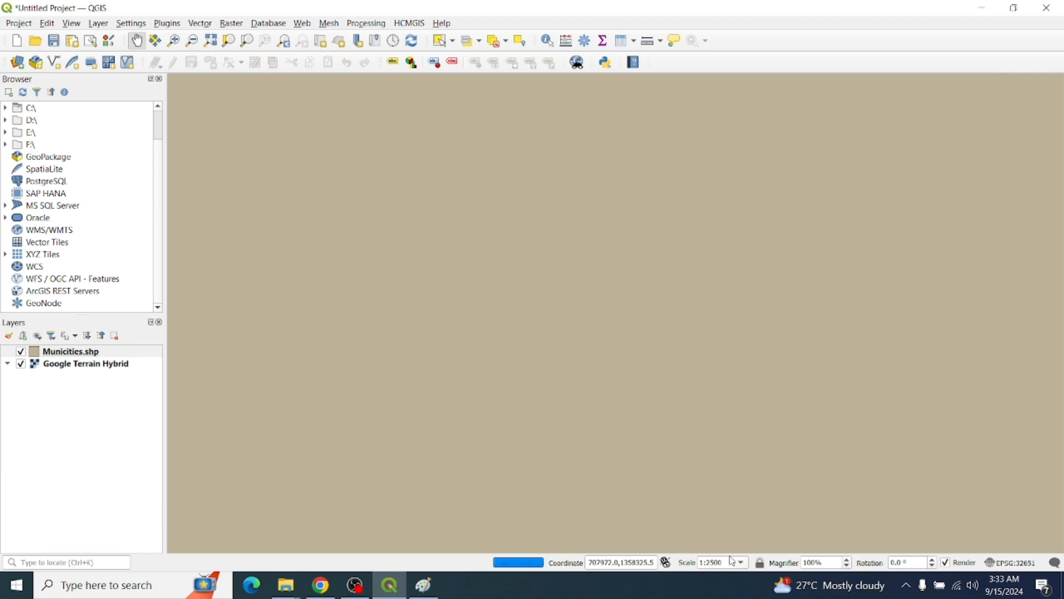
{"action": "left_click", "coordinate": [741, 563]}
{"action": "left_click", "coordinate": [715, 481]}
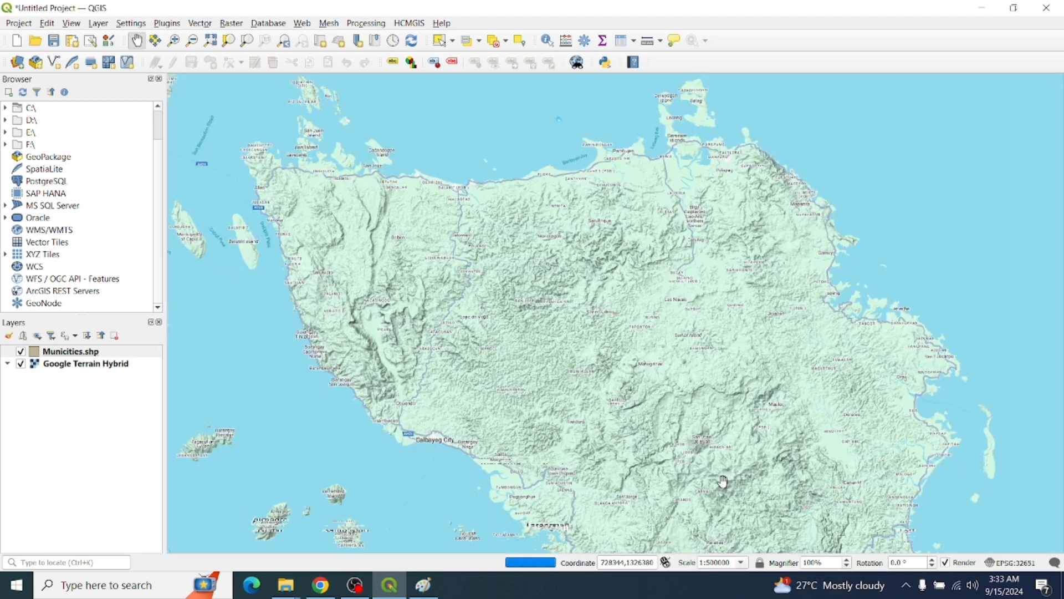
{"action": "scroll", "coordinate": [708, 489], "scroll_direction": "up", "scroll_amount": 1}
{"action": "left_click", "coordinate": [741, 562]}
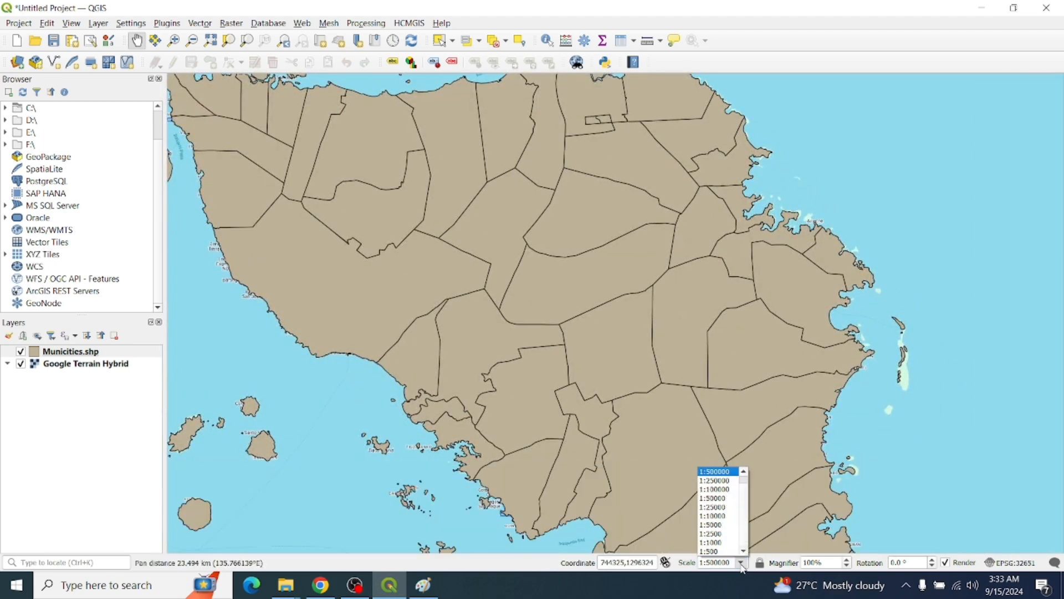
{"action": "left_click", "coordinate": [730, 499]}
{"action": "left_click", "coordinate": [741, 563]}
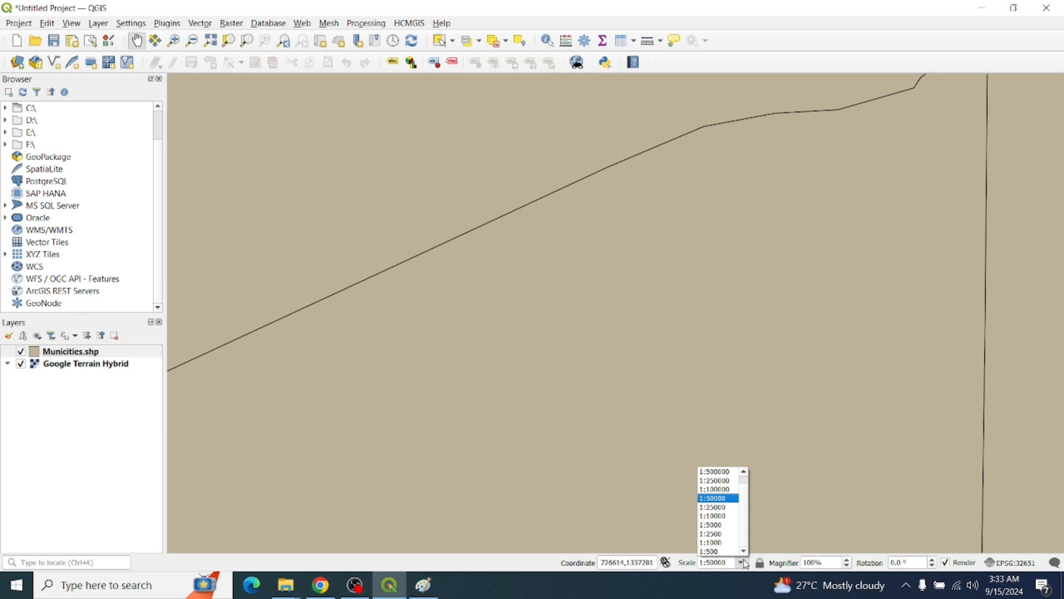
{"action": "left_click", "coordinate": [718, 481]}
Zoom out and pan until the Visayas and Luzon are back in view
{"action": "scroll", "coordinate": [596, 299], "scroll_direction": "down", "scroll_amount": 1}
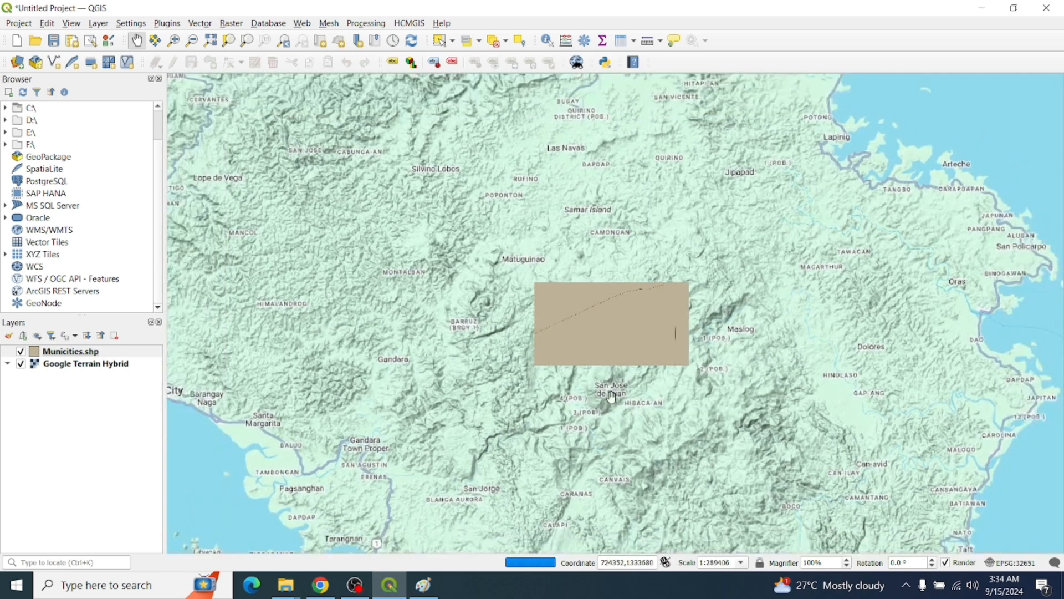
{"action": "scroll", "coordinate": [585, 288], "scroll_direction": "down", "scroll_amount": 3}
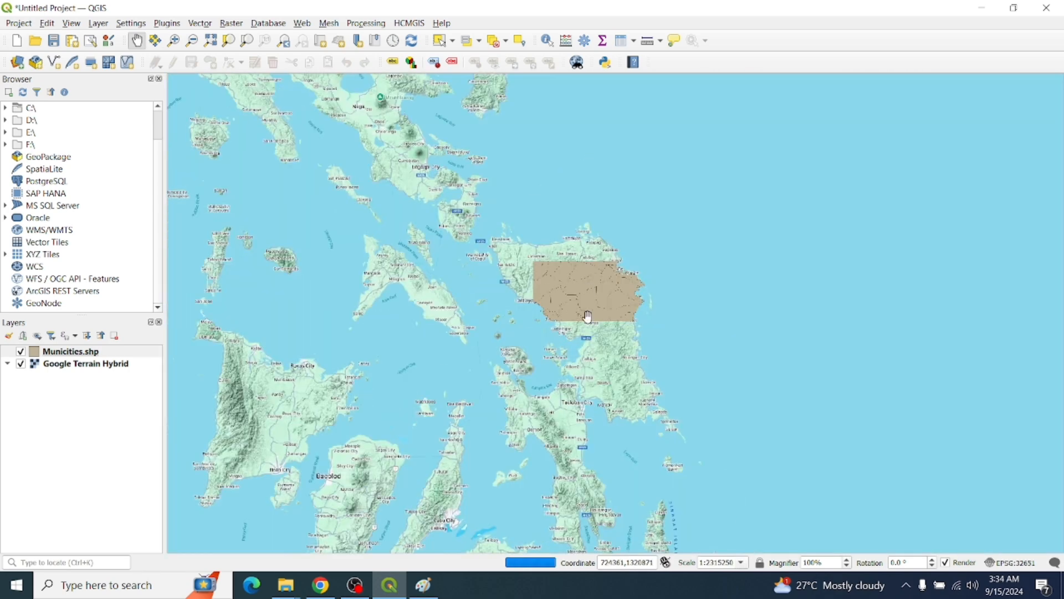
{"action": "left_click_drag", "start_coordinate": [459, 270], "coordinate": [542, 289]}
{"action": "scroll", "coordinate": [532, 290], "scroll_direction": "down", "scroll_amount": 1}
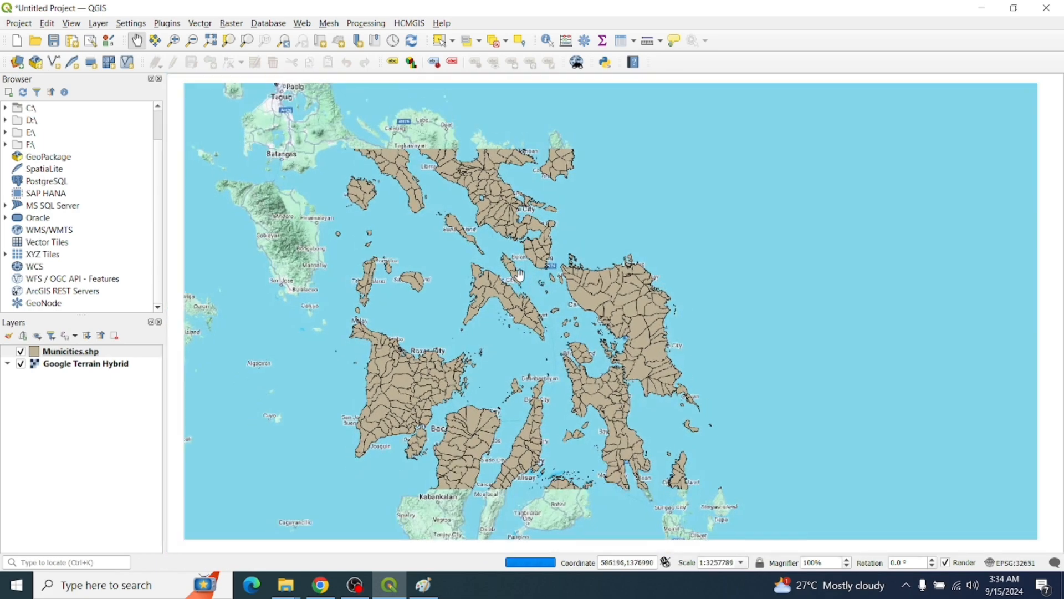
{"action": "scroll", "coordinate": [533, 294], "scroll_direction": "down", "scroll_amount": 1}
{"action": "left_click_drag", "start_coordinate": [533, 293], "coordinate": [546, 275]}
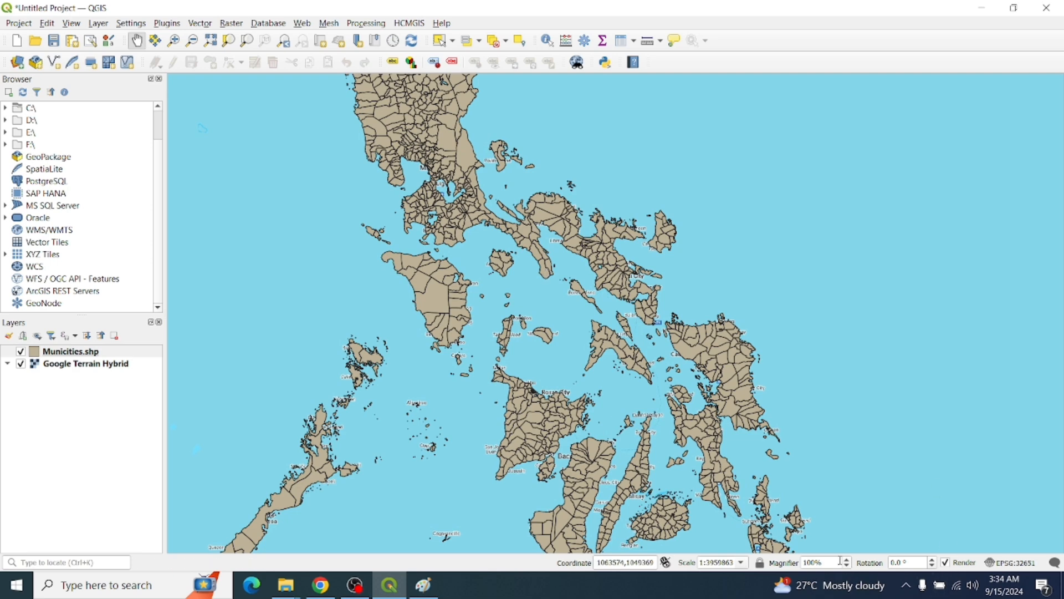
{"action": "left_click_drag", "start_coordinate": [632, 337], "coordinate": [671, 396]}
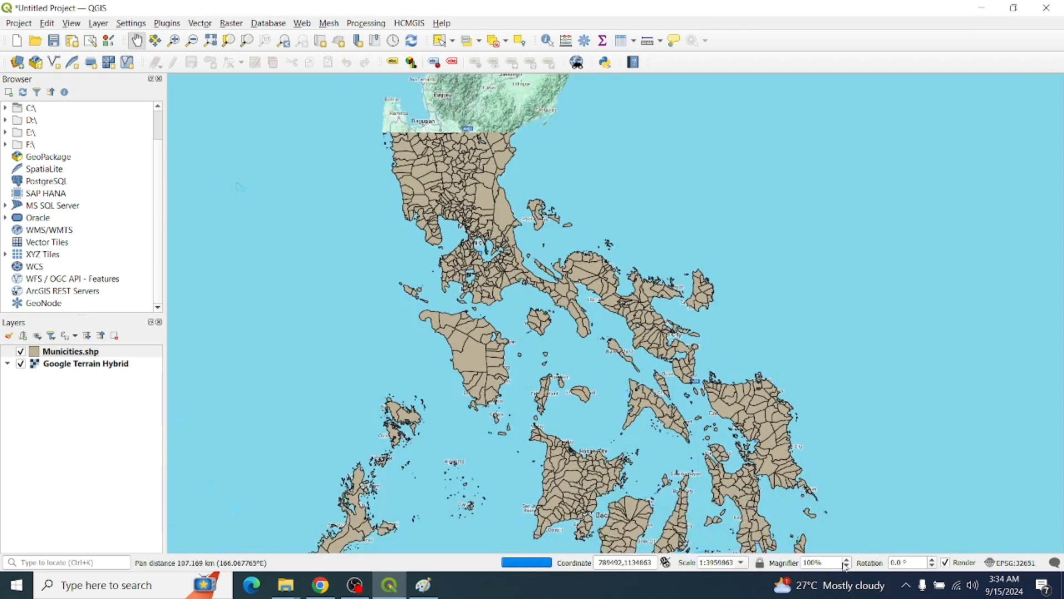
Step the magnifier through 50%, 100% and 150% down to about 10%
{"action": "left_click", "coordinate": [847, 566]}
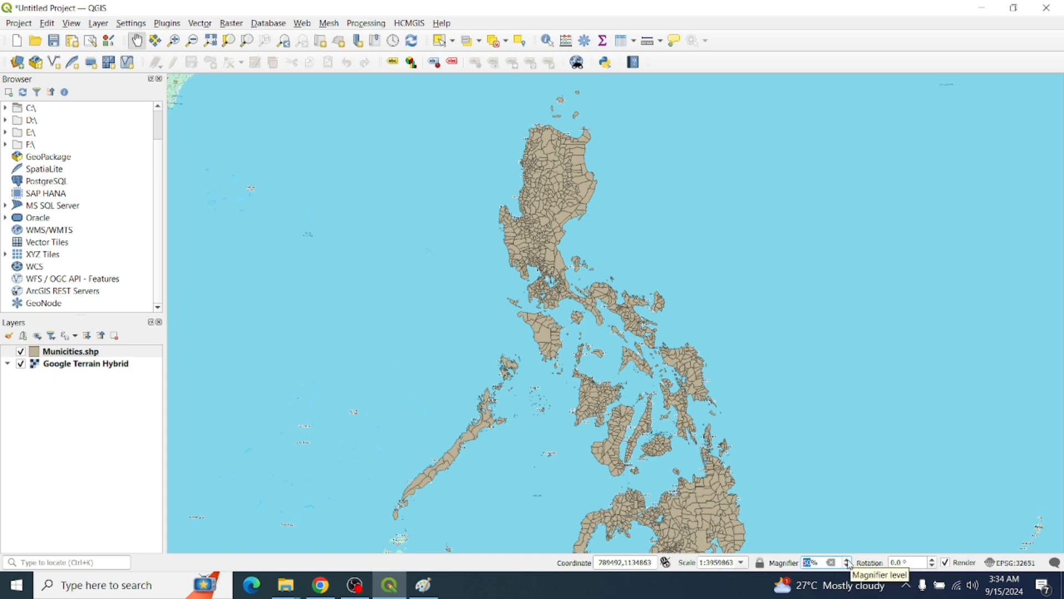
{"action": "left_click", "coordinate": [848, 559]}
{"action": "left_click", "coordinate": [849, 560]}
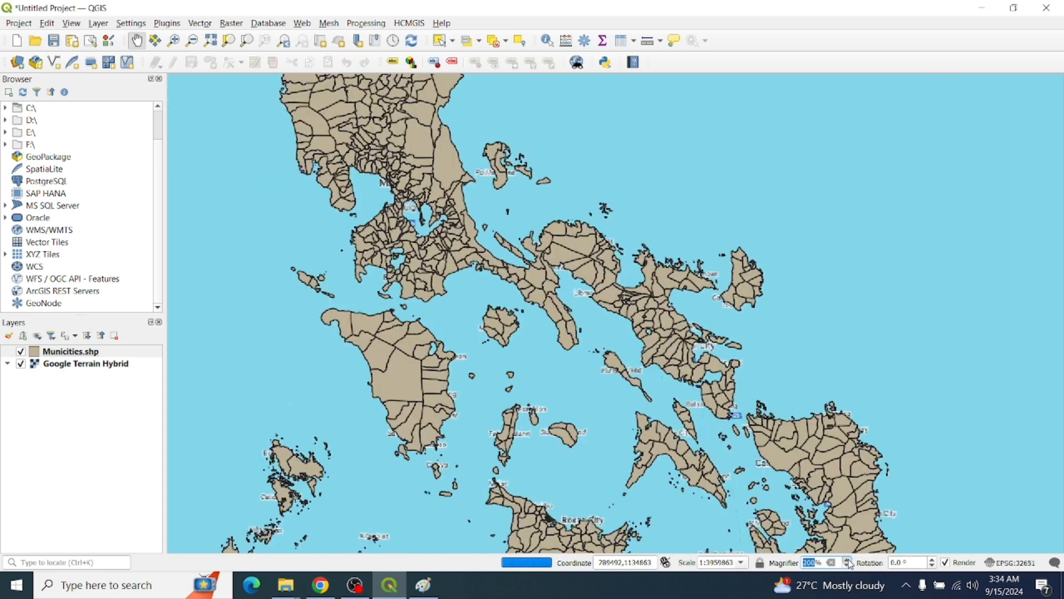
{"action": "left_click", "coordinate": [848, 566]}
{"action": "left_click", "coordinate": [848, 566]}
{"action": "left_click", "coordinate": [848, 566]}
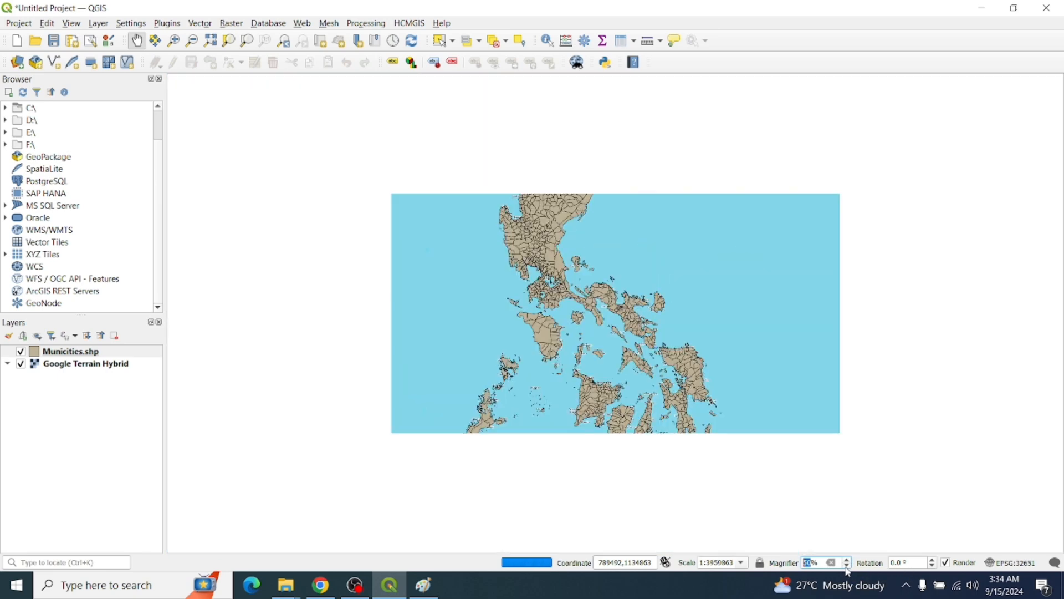
{"action": "left_click", "coordinate": [848, 567]}
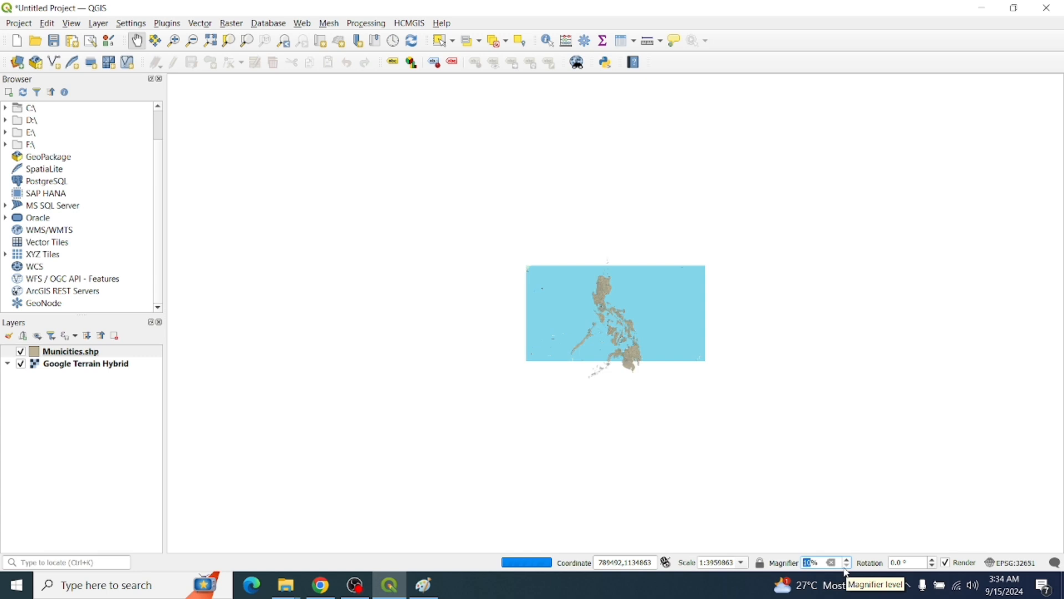
{"action": "left_click_drag", "start_coordinate": [671, 327], "coordinate": [595, 327]}
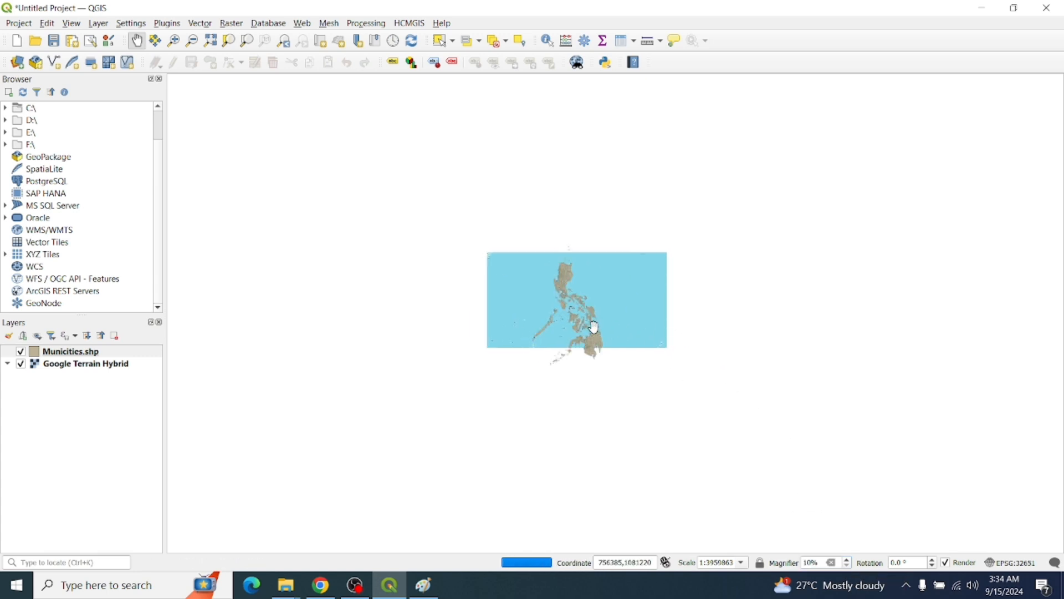
Set the magnifier to 50% and recentre the Philippines in the map view
{"action": "left_click", "coordinate": [849, 561]}
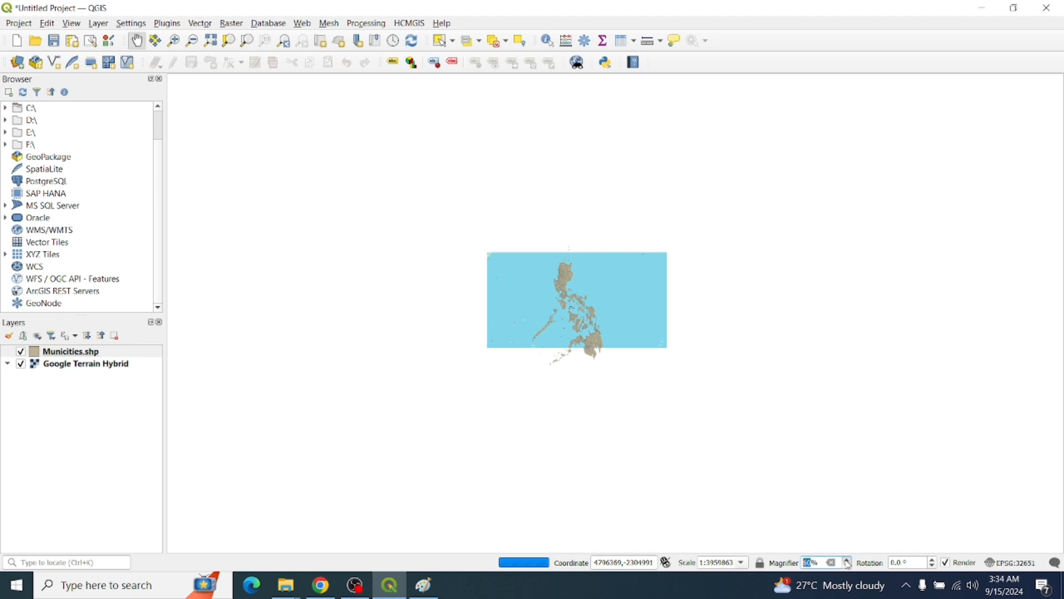
{"action": "left_click_drag", "start_coordinate": [771, 502], "coordinate": [834, 509]}
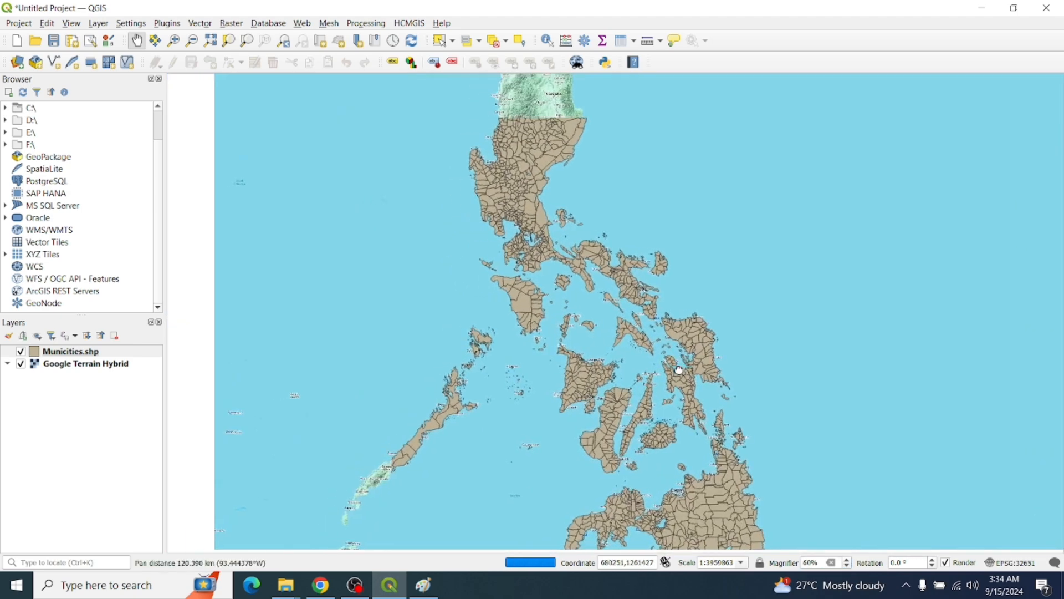
{"action": "left_click", "coordinate": [847, 566]}
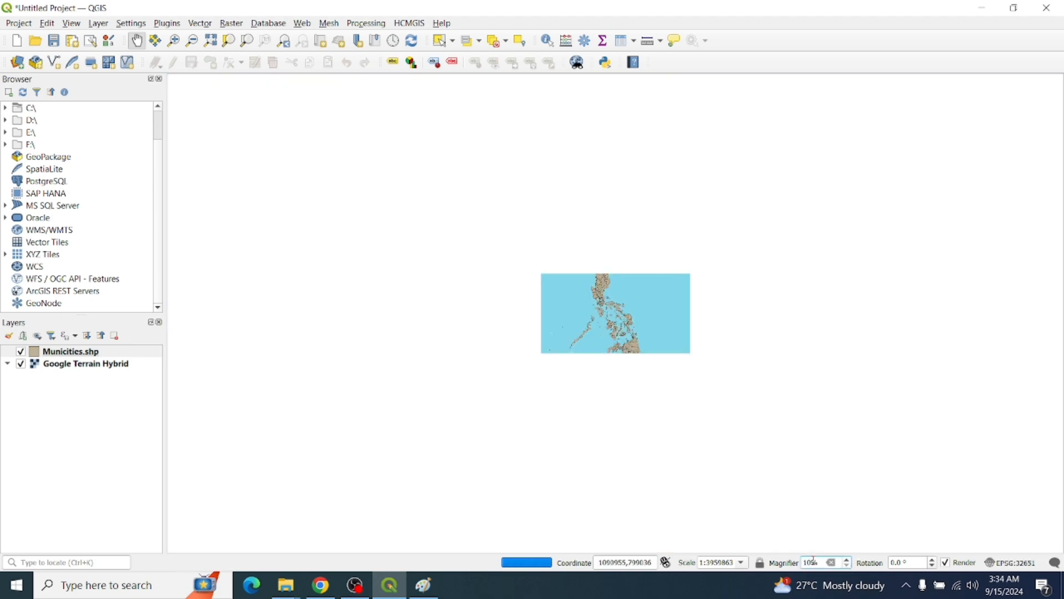
{"action": "key", "text": "BackSpace"}
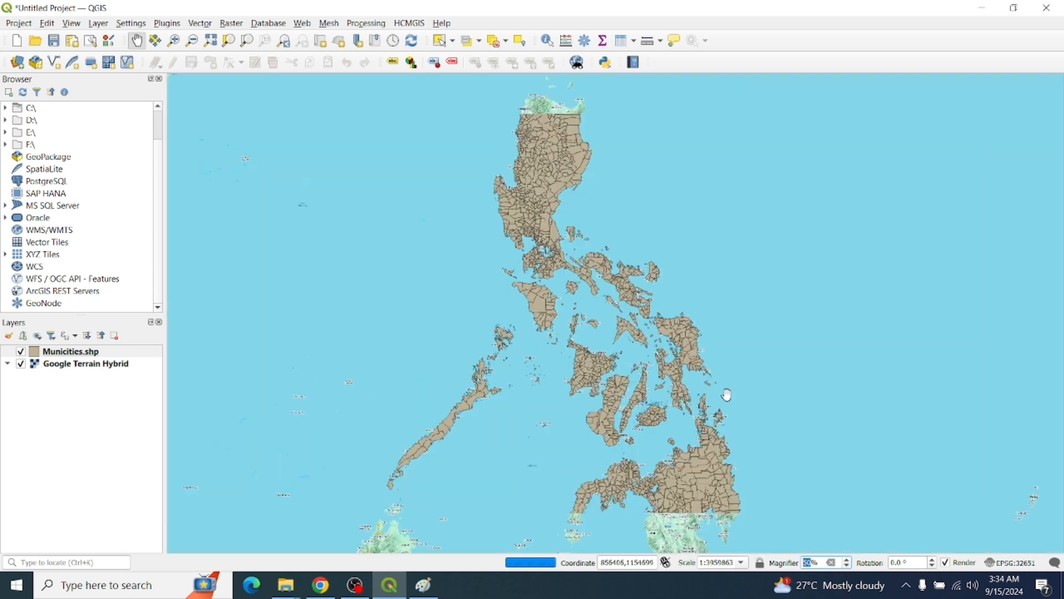
{"action": "mouse_move", "coordinate": [726, 394]}
{"action": "left_mouse_down"}
{"action": "mouse_move", "coordinate": [708, 382]}
{"action": "mouse_move", "coordinate": [707, 364]}
{"action": "mouse_move", "coordinate": [719, 390]}
{"action": "left_mouse_up"}
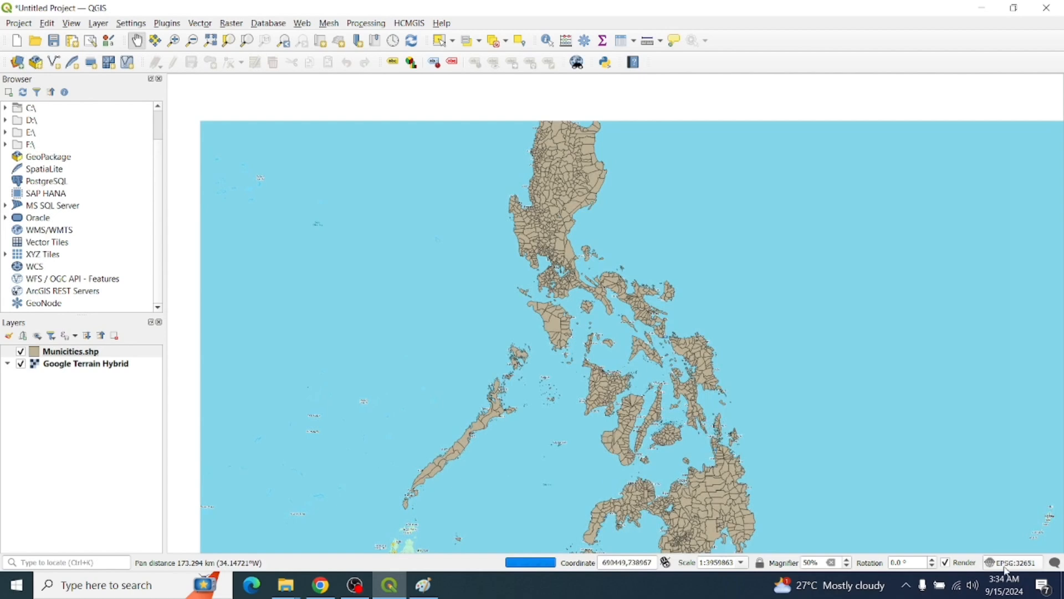
{"action": "left_click_drag", "start_coordinate": [685, 307], "coordinate": [683, 358]}
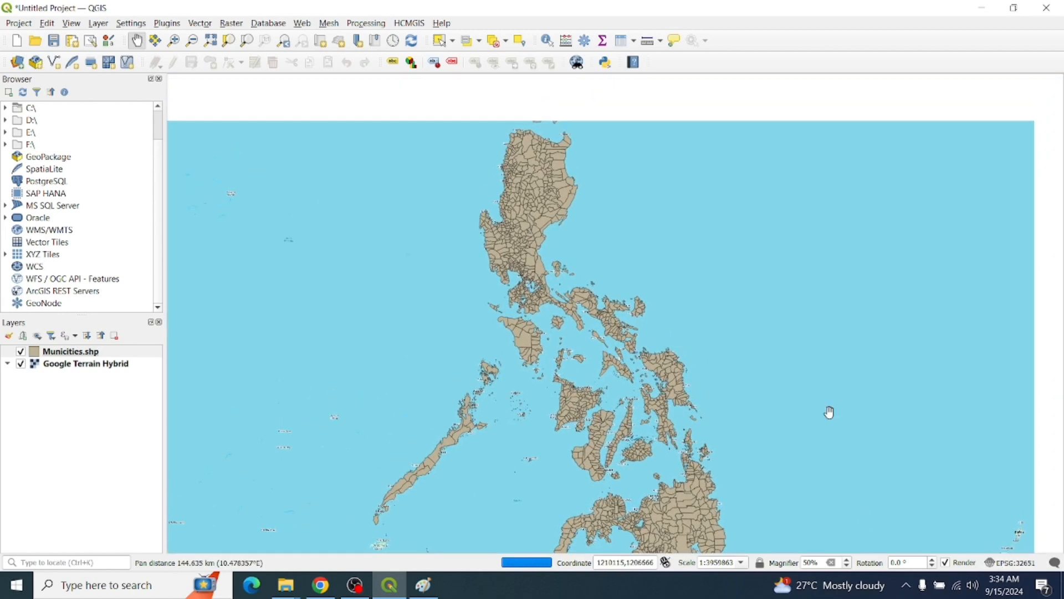
Try map rotations of 90°, 180° and 250° in the status-bar Rotation box
{"action": "left_click", "coordinate": [897, 562]}
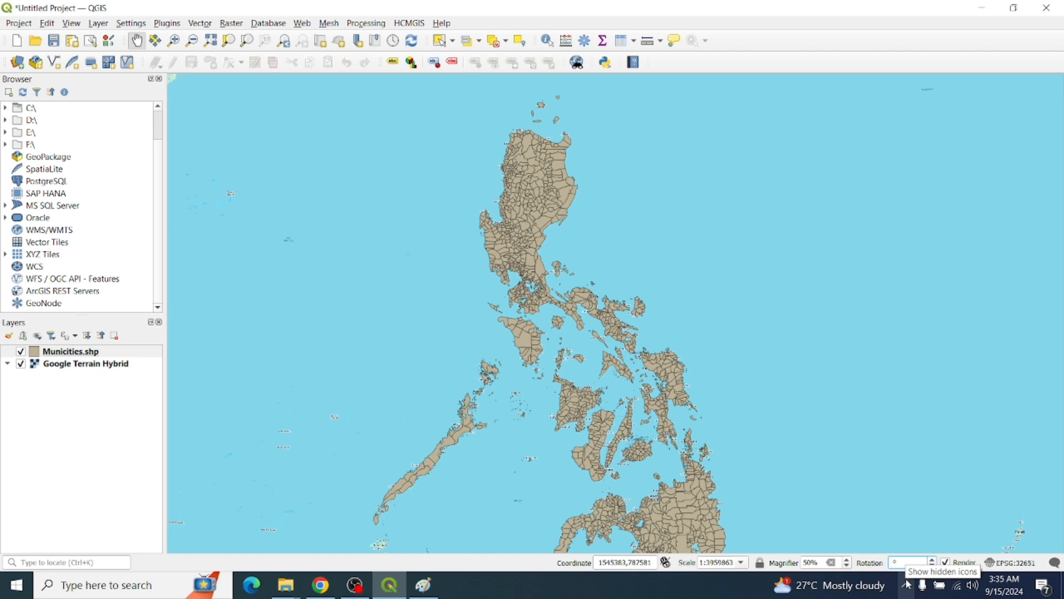
{"action": "key", "text": "Return"}
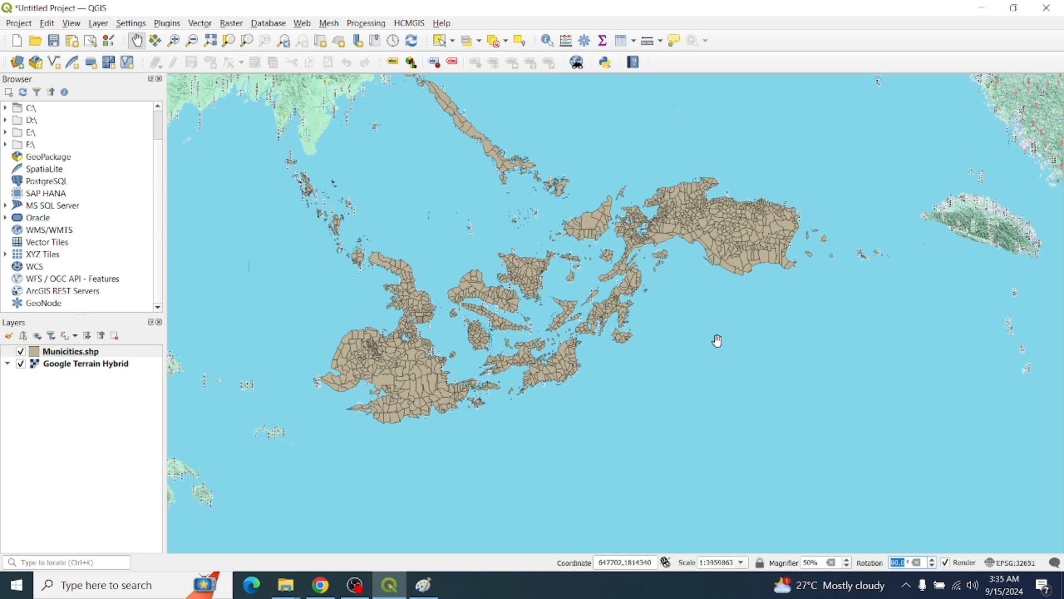
{"action": "left_click", "coordinate": [897, 563]}
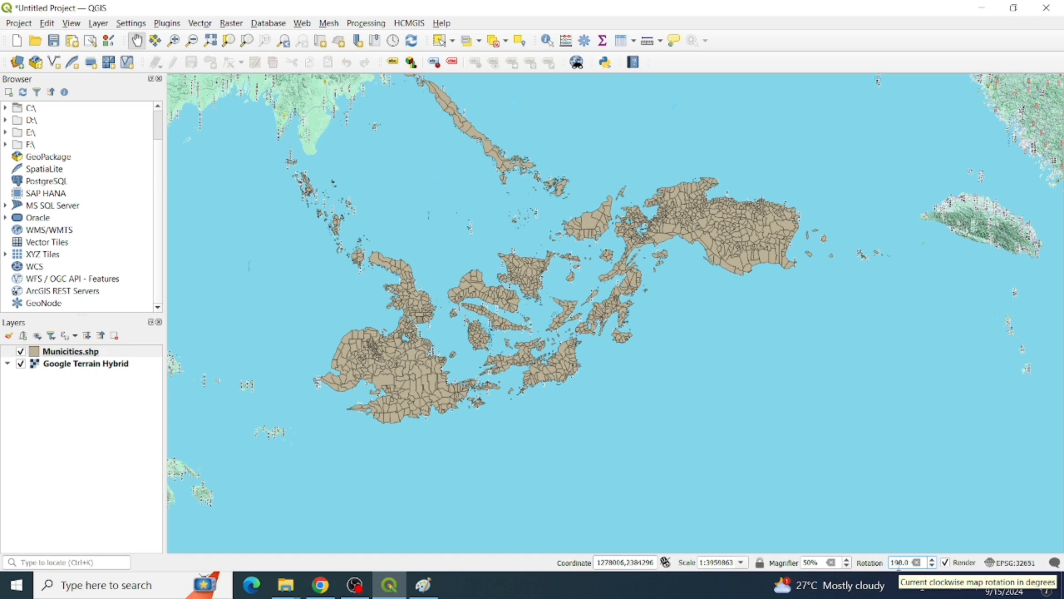
{"action": "key", "text": "Return"}
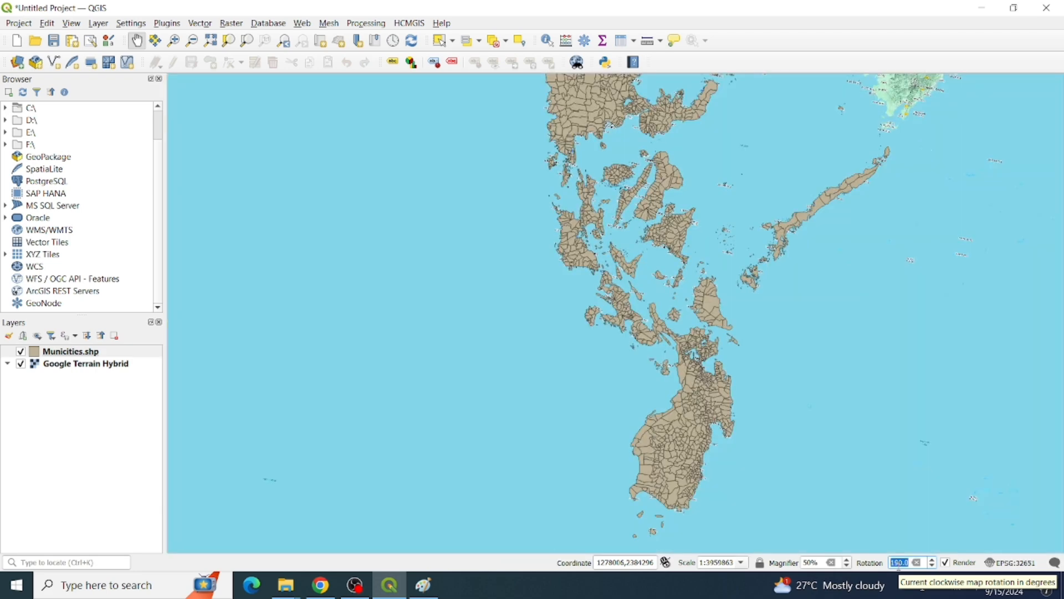
{"action": "key", "text": "Left"}
{"action": "key", "text": "Delete"}
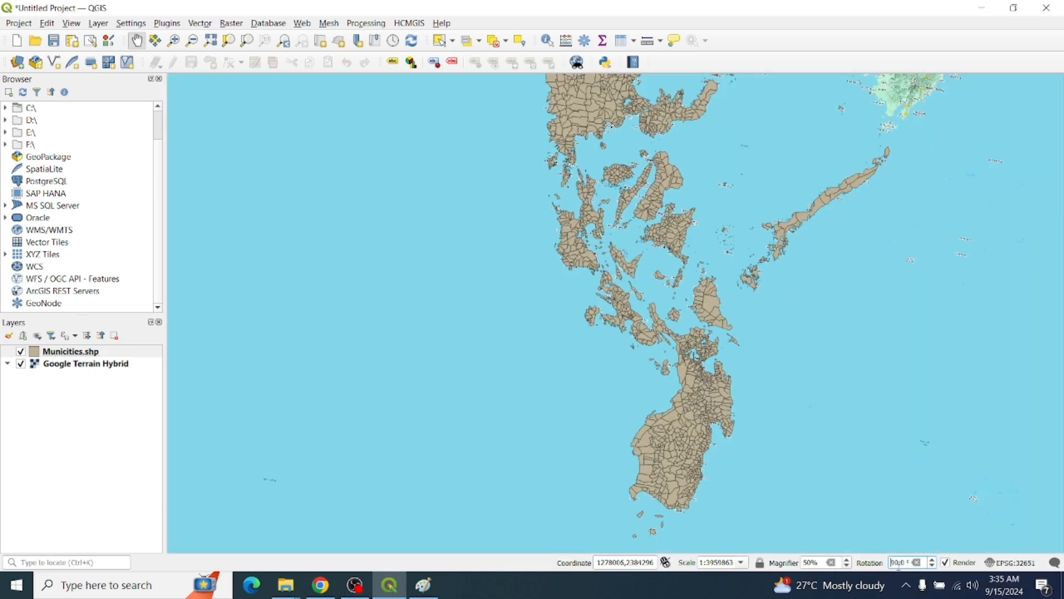
{"action": "key", "text": "Return"}
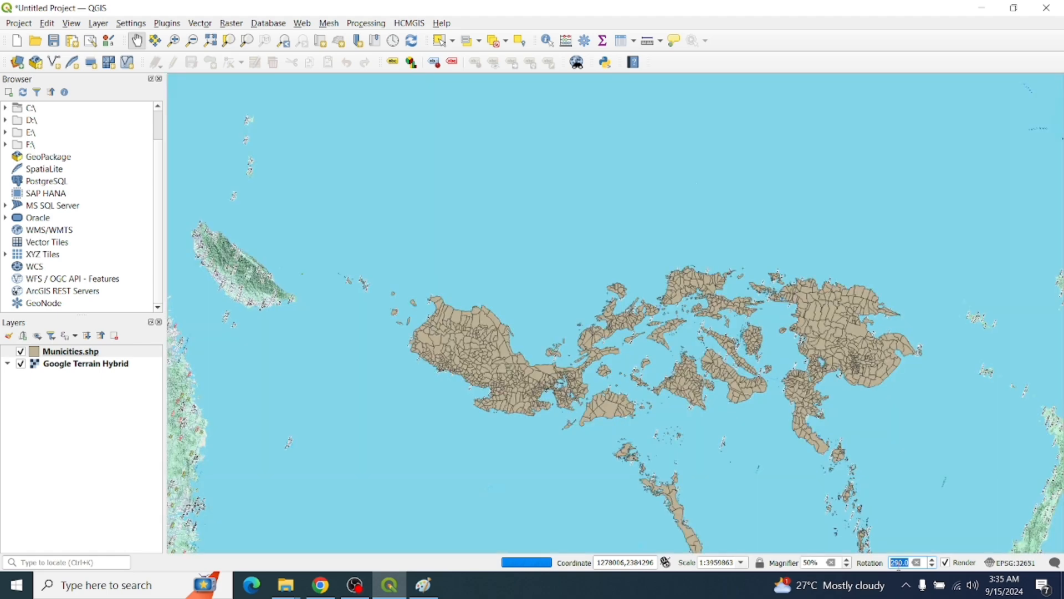
Apply another rotation, pan toward Mindanao, then reset the rotation to 0°
{"action": "left_click", "coordinate": [898, 563]}
{"action": "key", "text": "Return"}
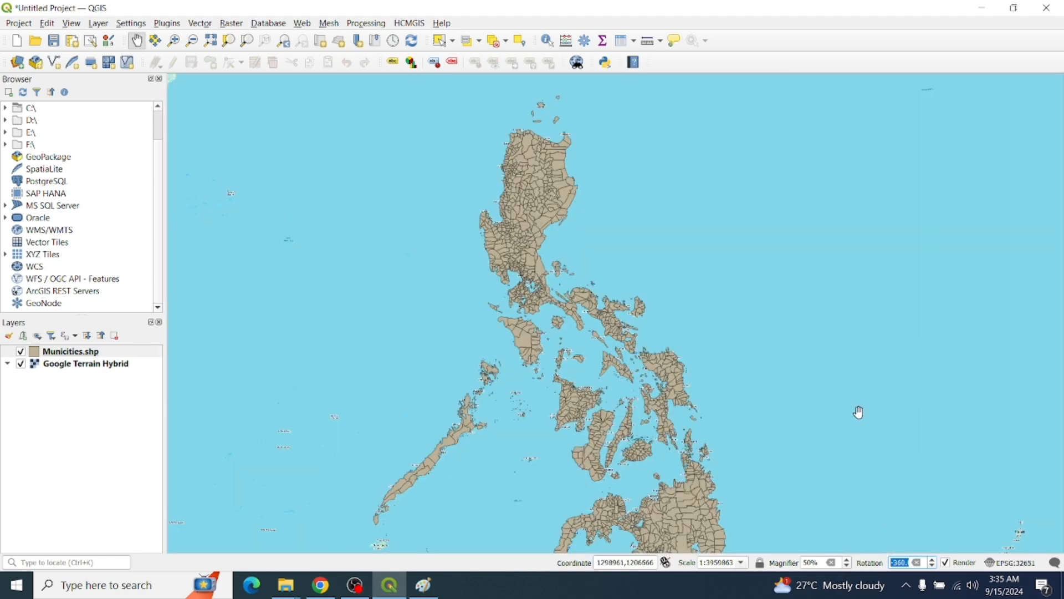
{"action": "left_click_drag", "start_coordinate": [860, 413], "coordinate": [769, 282]}
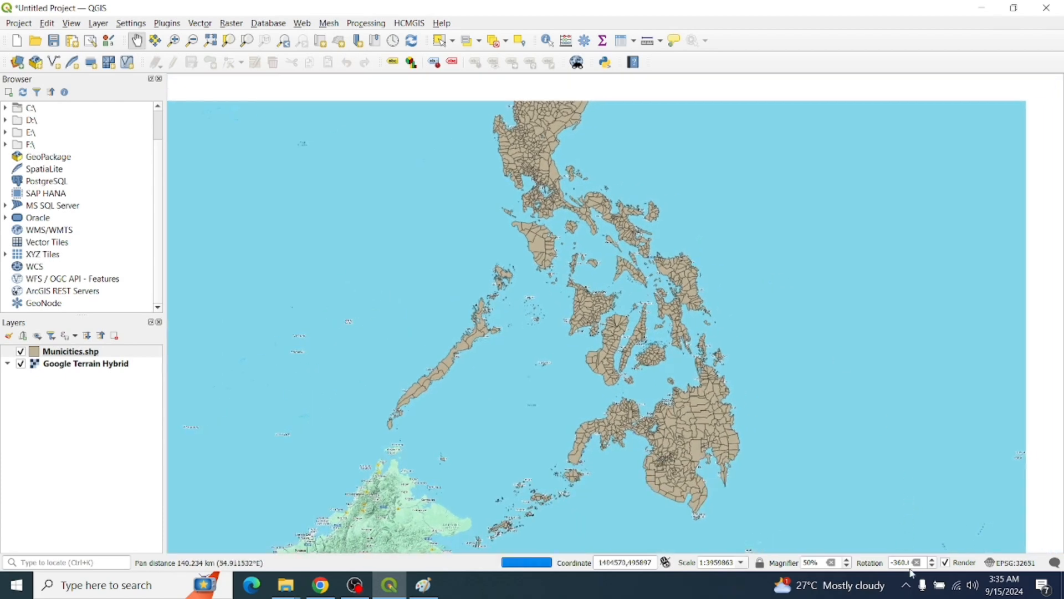
{"action": "left_click", "coordinate": [917, 563]}
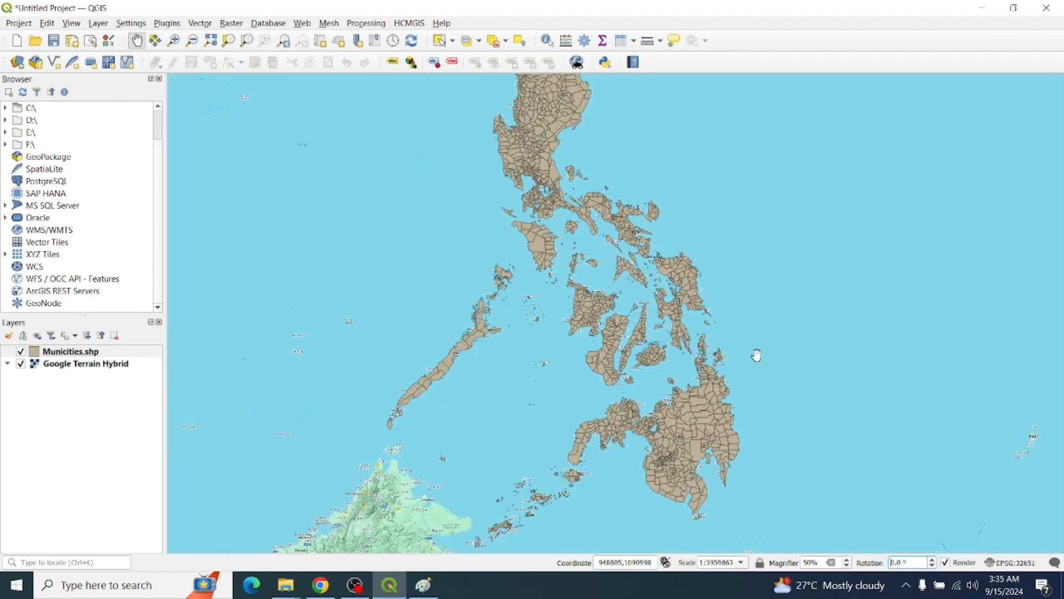
{"action": "left_click_drag", "start_coordinate": [755, 356], "coordinate": [766, 373]}
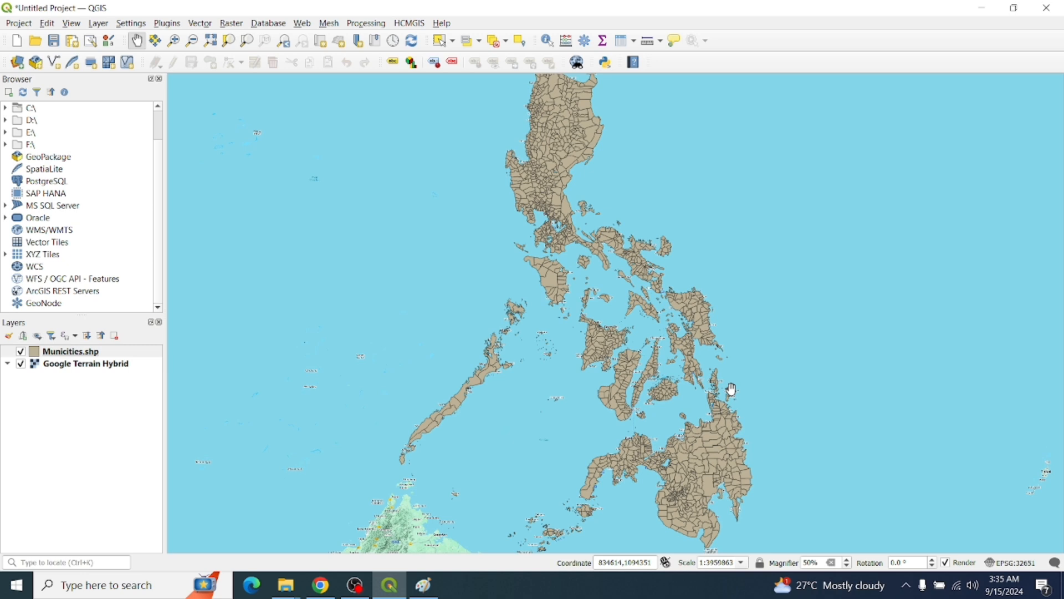
{"action": "left_click_drag", "start_coordinate": [698, 273], "coordinate": [650, 284]}
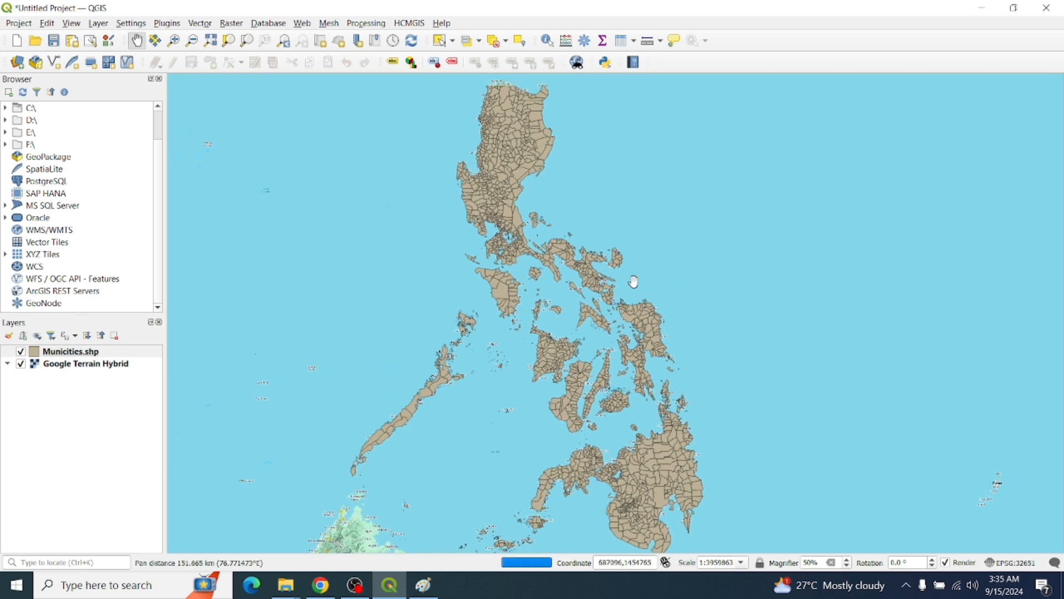
{"action": "left_click_drag", "start_coordinate": [723, 444], "coordinate": [737, 440]}
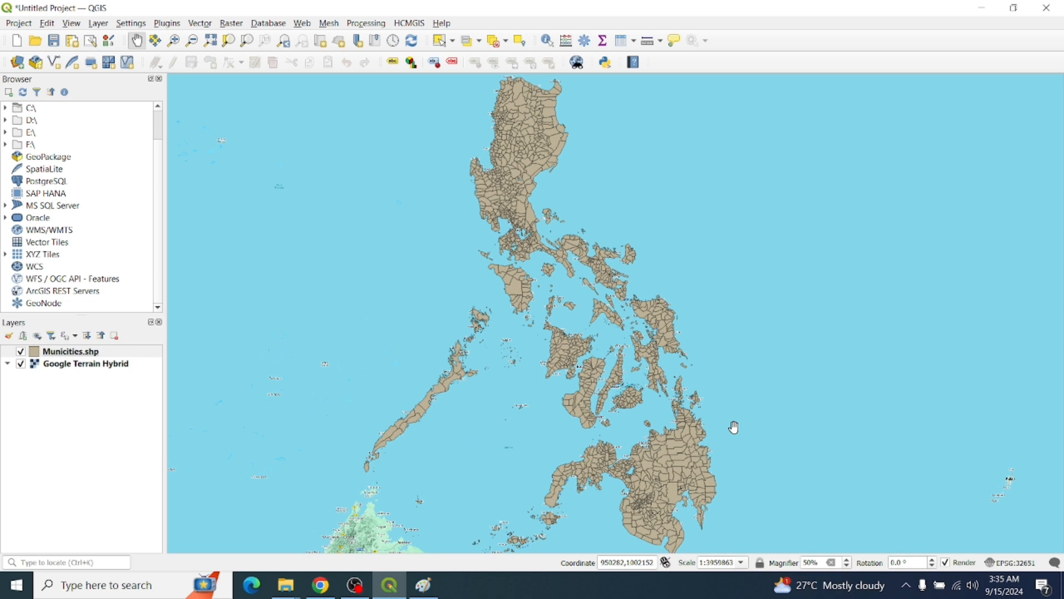
{"action": "left_click_drag", "start_coordinate": [651, 316], "coordinate": [651, 304]}
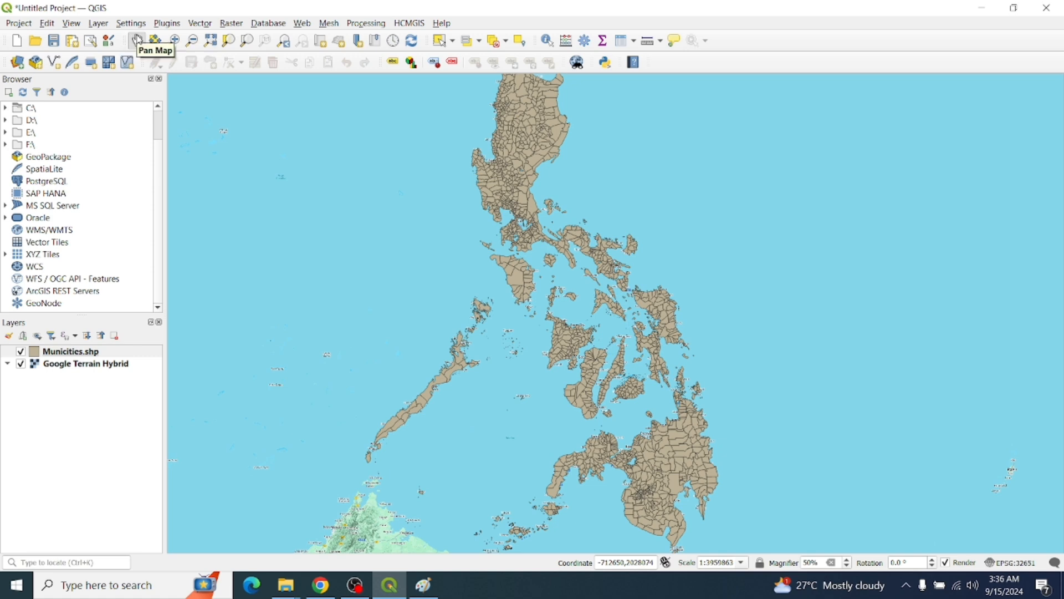
{"action": "left_click", "coordinate": [138, 40]}
{"action": "left_click_drag", "start_coordinate": [381, 131], "coordinate": [386, 159]}
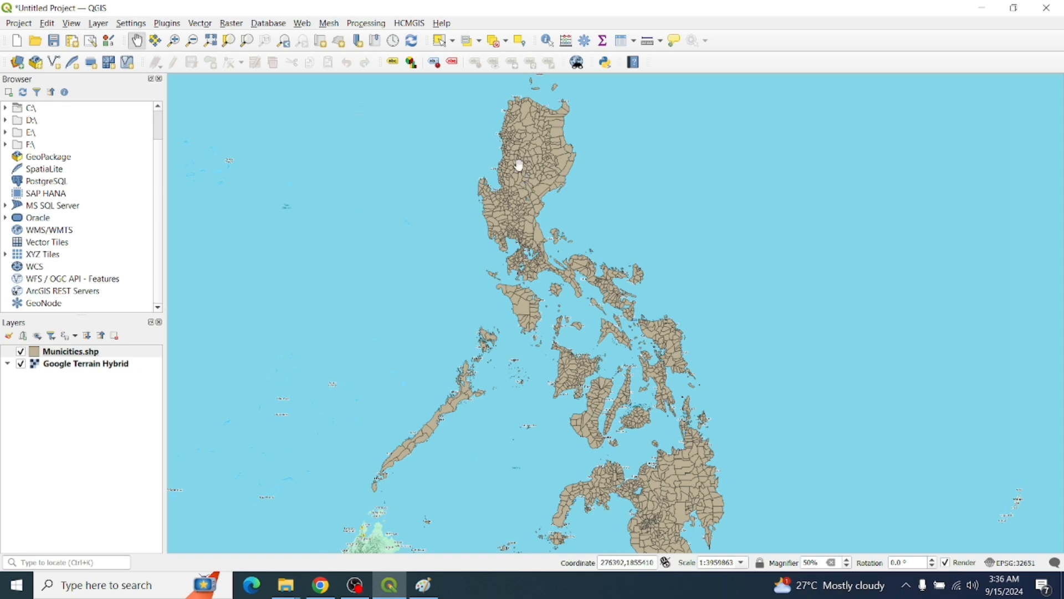
{"action": "left_click_drag", "start_coordinate": [594, 213], "coordinate": [507, 148]}
{"action": "left_click_drag", "start_coordinate": [661, 213], "coordinate": [546, 181]}
{"action": "left_click_drag", "start_coordinate": [321, 201], "coordinate": [637, 240]}
{"action": "left_click_drag", "start_coordinate": [515, 244], "coordinate": [680, 271]}
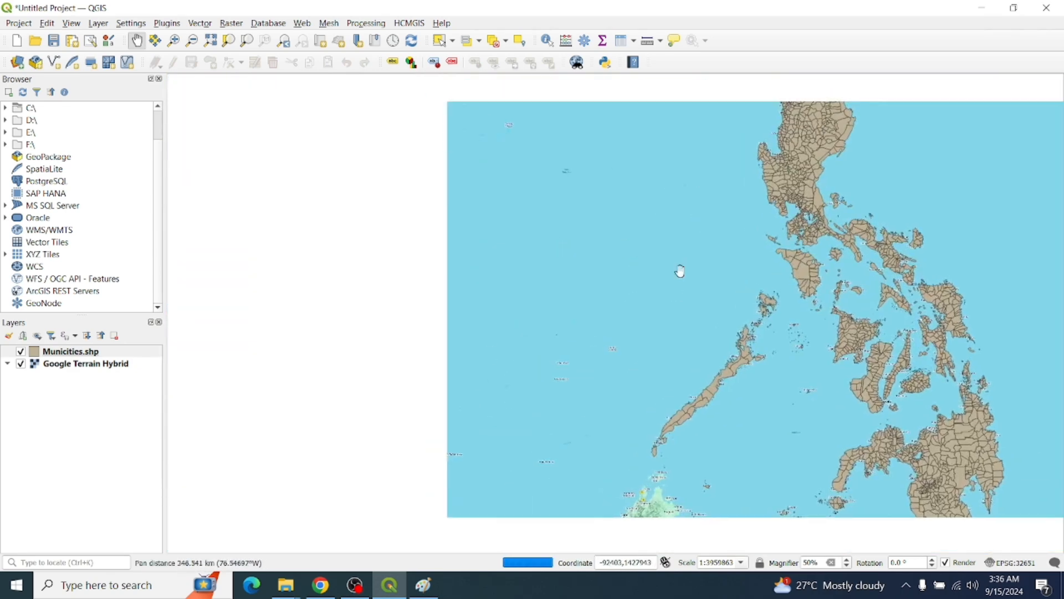
{"action": "left_click_drag", "start_coordinate": [578, 198], "coordinate": [718, 331]}
{"action": "left_click_drag", "start_coordinate": [962, 214], "coordinate": [668, 171]}
{"action": "left_click_drag", "start_coordinate": [764, 265], "coordinate": [708, 212]}
{"action": "left_click_drag", "start_coordinate": [732, 257], "coordinate": [713, 222]}
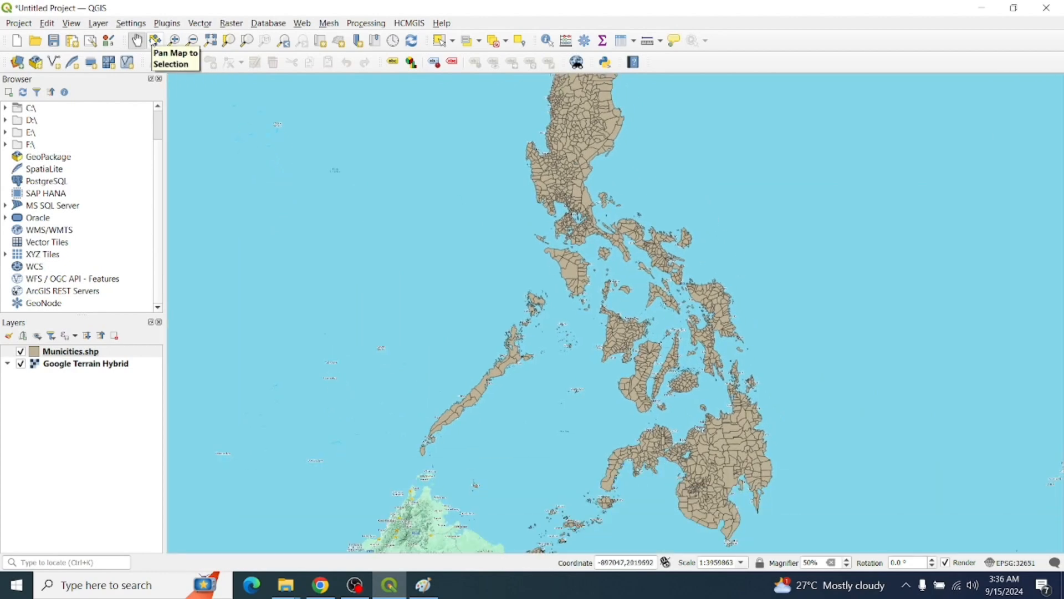
{"action": "left_click", "coordinate": [155, 41]}
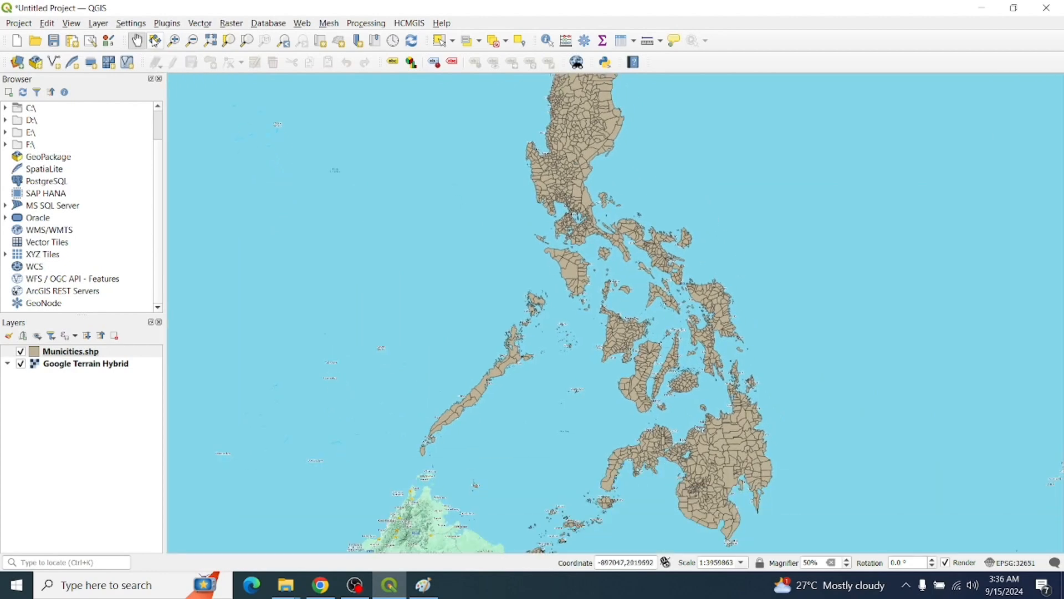
{"action": "left_click_drag", "start_coordinate": [544, 238], "coordinate": [516, 265]}
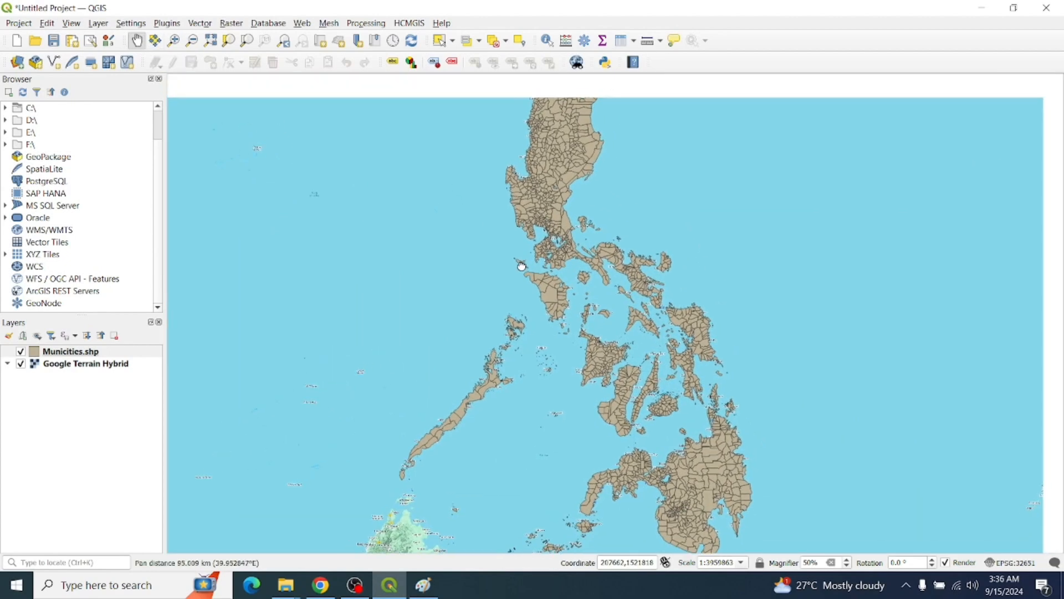
Zoom In by rectangles over northern and southern Luzon and the small northern islands, then Zoom Full
{"action": "left_click", "coordinate": [175, 45]}
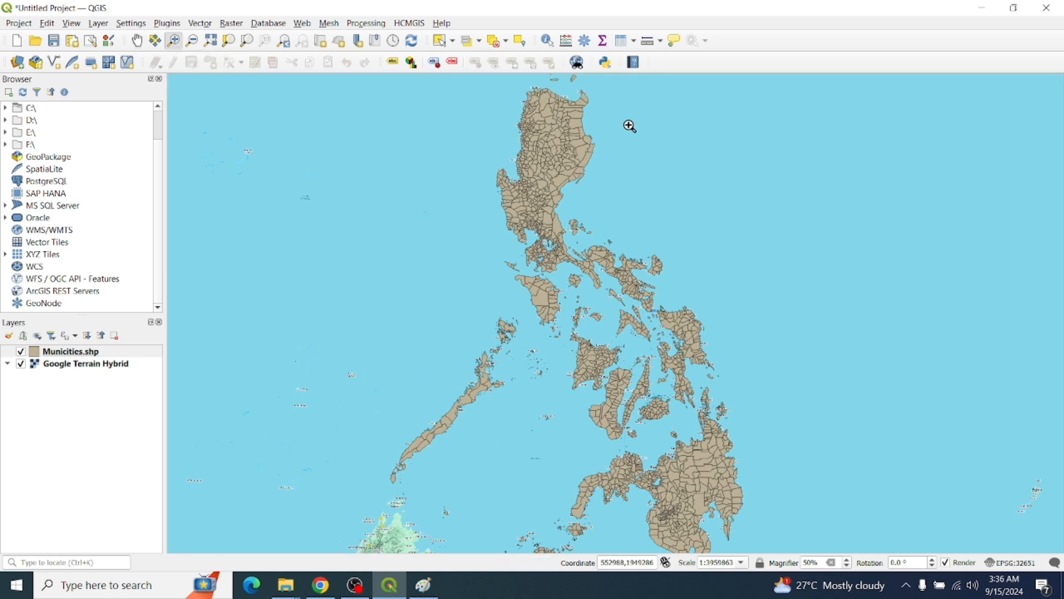
{"action": "left_click_drag", "start_coordinate": [363, 87], "coordinate": [845, 554]}
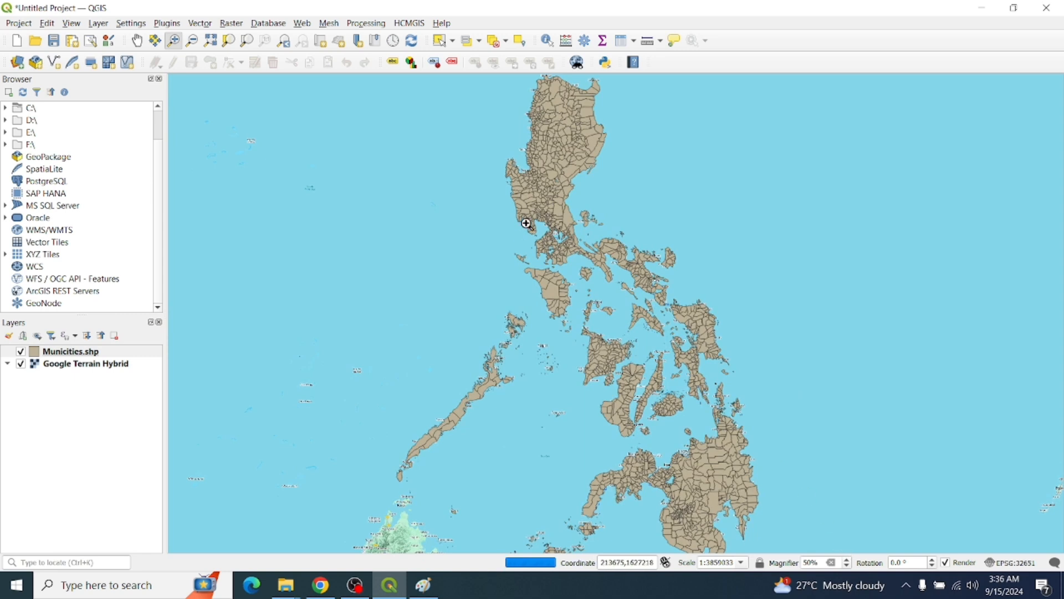
{"action": "left_click_drag", "start_coordinate": [682, 297], "coordinate": [737, 338]}
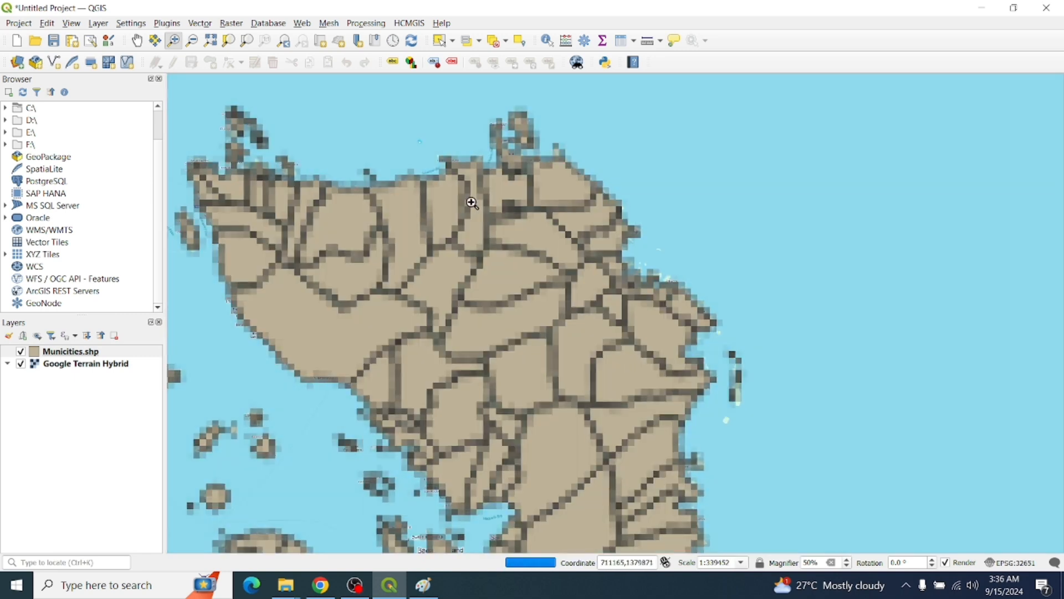
{"action": "left_click_drag", "start_coordinate": [490, 106], "coordinate": [544, 161]}
{"action": "left_click_drag", "start_coordinate": [359, 114], "coordinate": [673, 380]}
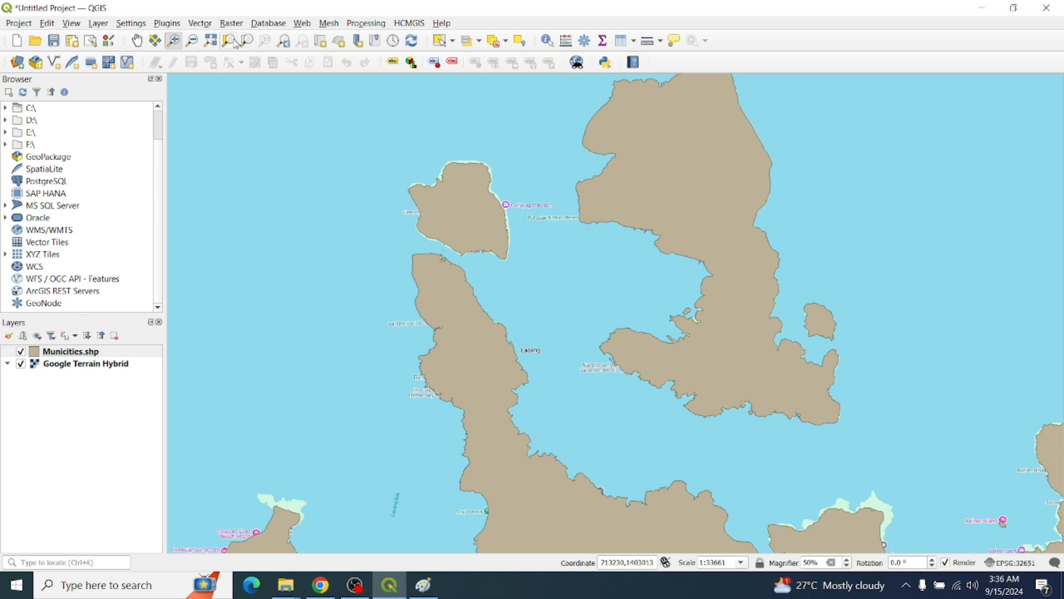
{"action": "left_click", "coordinate": [216, 43]}
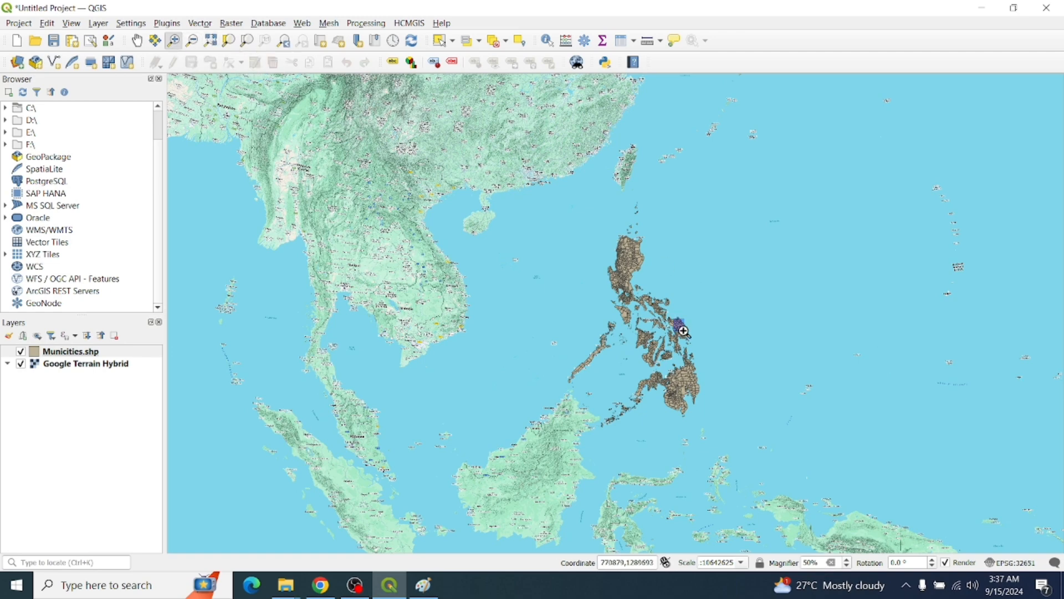
Zoom into the municipal boundaries, zoom out across the islands, and return to full extent
{"action": "left_click_drag", "start_coordinate": [684, 331], "coordinate": [685, 332]}
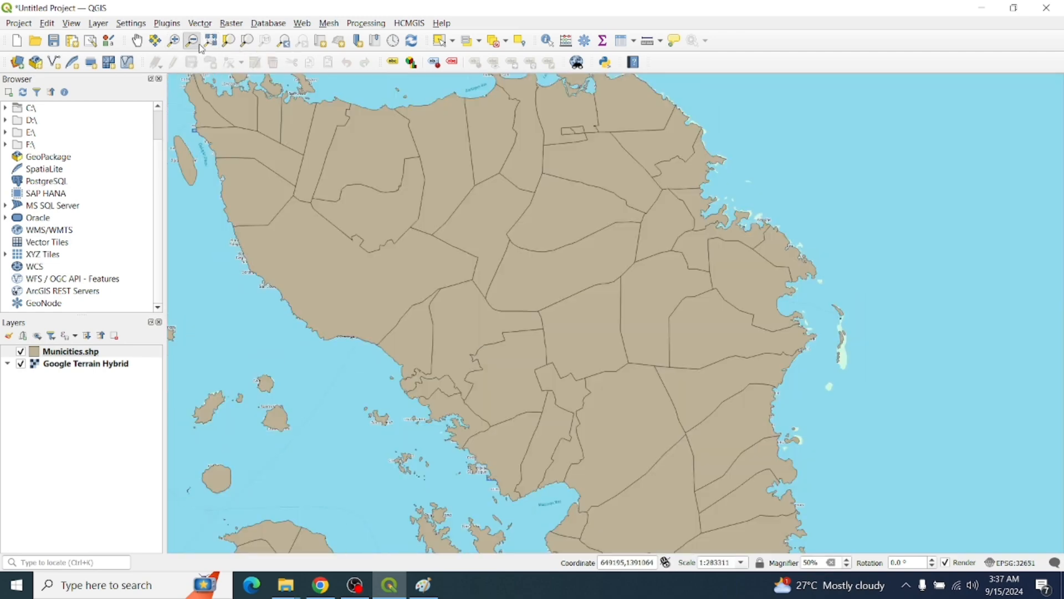
{"action": "left_click_drag", "start_coordinate": [853, 495], "coordinate": [69, 25]}
{"action": "left_click_drag", "start_coordinate": [839, 438], "coordinate": [213, 46]}
{"action": "left_click_drag", "start_coordinate": [824, 399], "coordinate": [453, 125]}
{"action": "left_click_drag", "start_coordinate": [872, 442], "coordinate": [508, 122]}
{"action": "left_click_drag", "start_coordinate": [430, 153], "coordinate": [850, 589]}
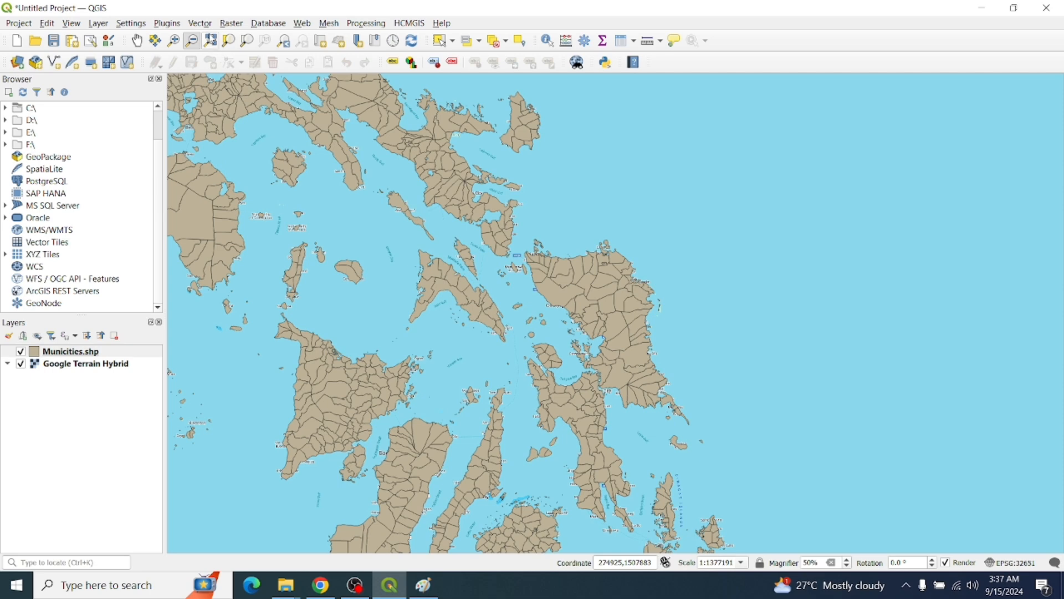
{"action": "left_click", "coordinate": [211, 40]}
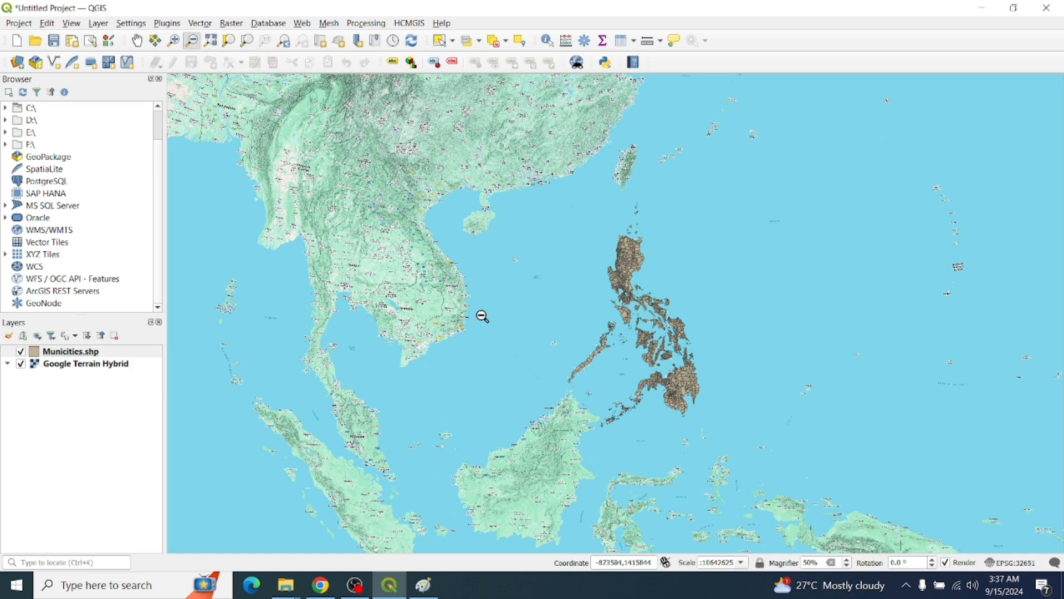
Pan and wheel-zoom until the Philippine municipalities are centred and filling the view
{"action": "left_click", "coordinate": [137, 43]}
{"action": "left_click_drag", "start_coordinate": [498, 212], "coordinate": [415, 232]}
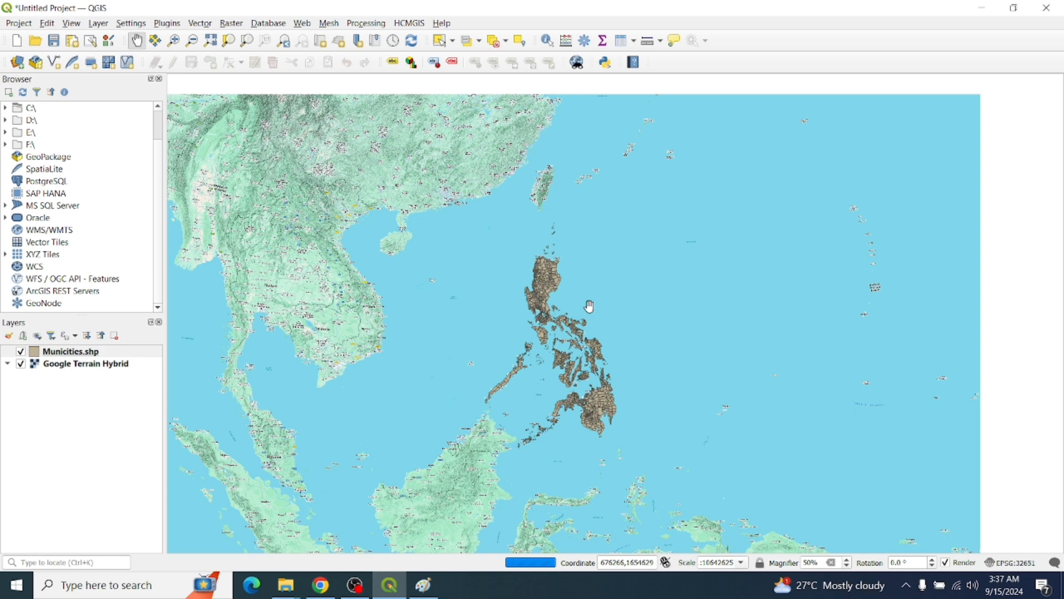
{"action": "left_click_drag", "start_coordinate": [591, 323], "coordinate": [614, 291]}
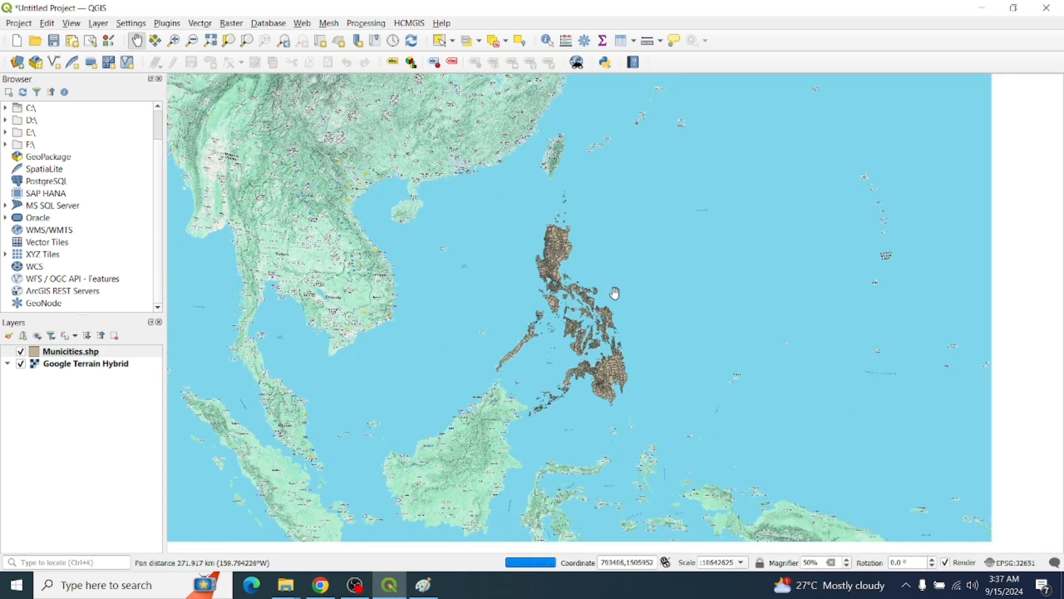
{"action": "scroll", "coordinate": [633, 316], "scroll_direction": "up", "scroll_amount": 2}
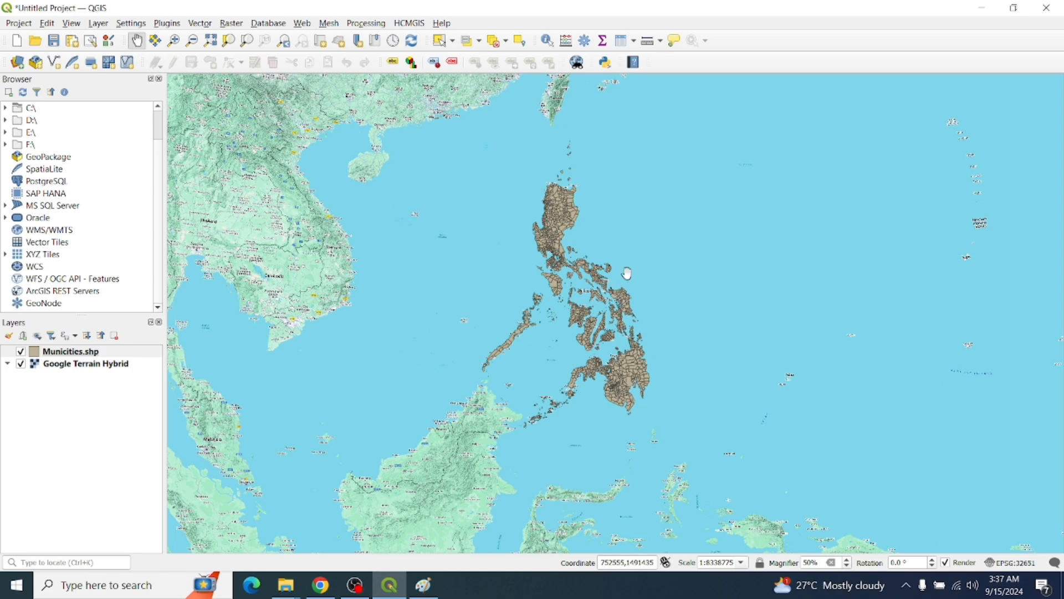
{"action": "left_click_drag", "start_coordinate": [597, 275], "coordinate": [580, 314]}
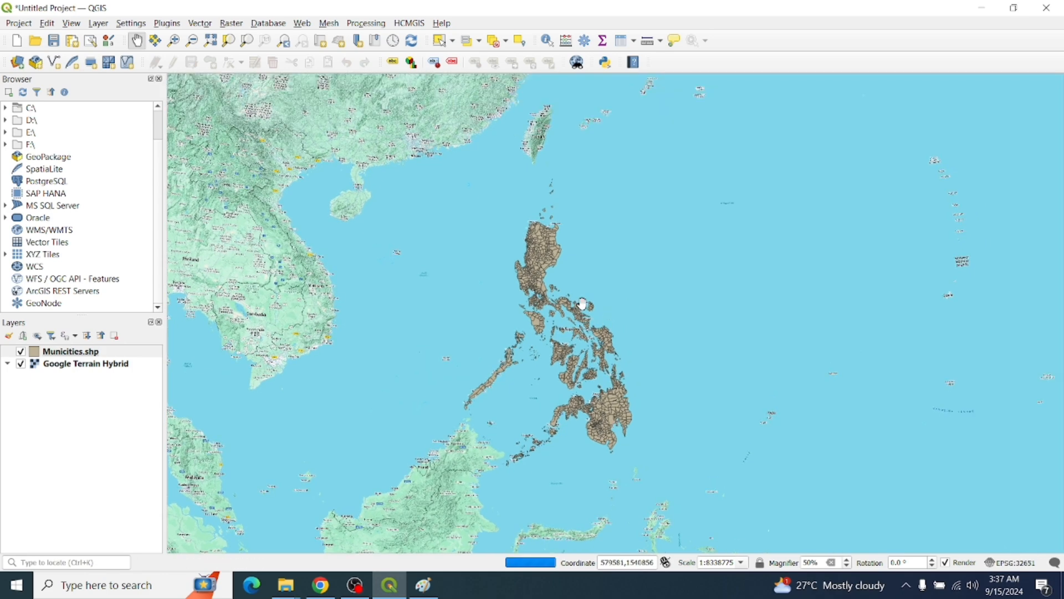
{"action": "left_click_drag", "start_coordinate": [582, 304], "coordinate": [564, 328]}
{"action": "left_click_drag", "start_coordinate": [525, 358], "coordinate": [515, 324]}
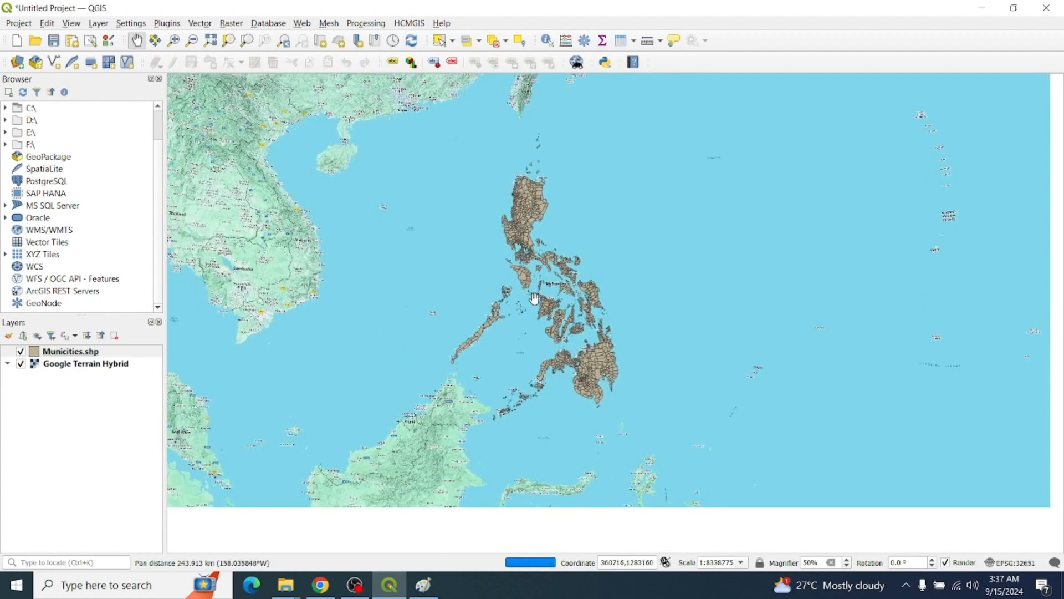
{"action": "scroll", "coordinate": [541, 292], "scroll_direction": "up", "scroll_amount": 1}
{"action": "left_click_drag", "start_coordinate": [529, 285], "coordinate": [521, 324]}
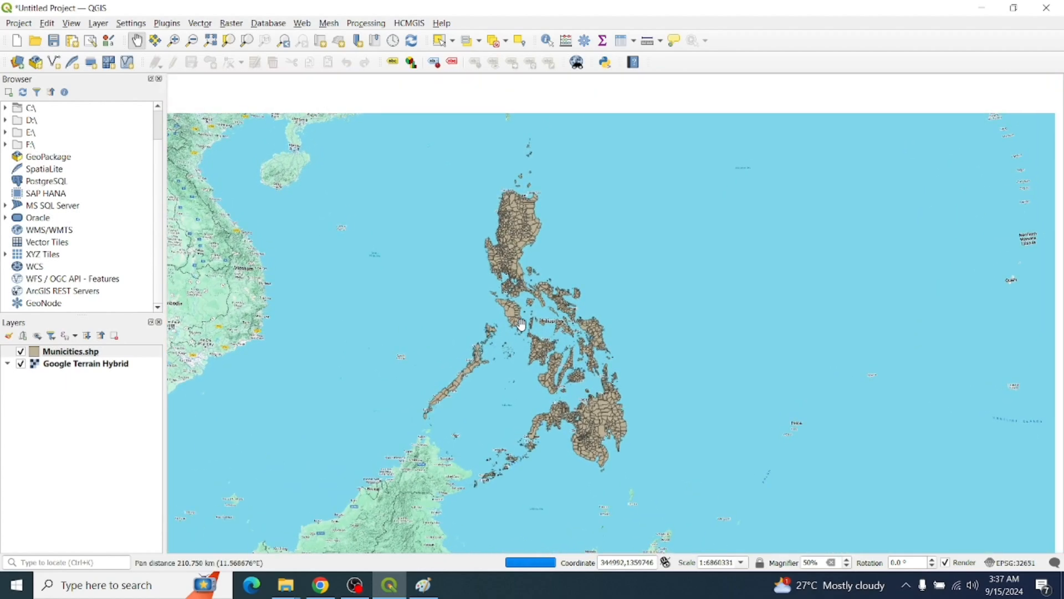
{"action": "scroll", "coordinate": [522, 325], "scroll_direction": "up", "scroll_amount": 1}
{"action": "left_click_drag", "start_coordinate": [460, 254], "coordinate": [473, 276]}
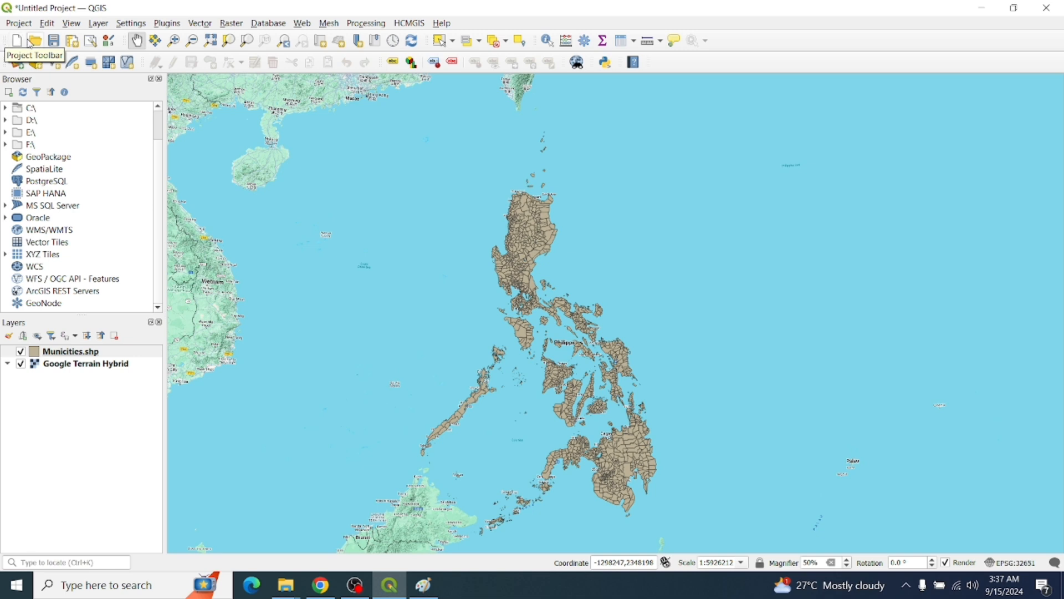
Open the Save Project dialog twice and close it each time without saving
{"action": "left_click", "coordinate": [58, 44]}
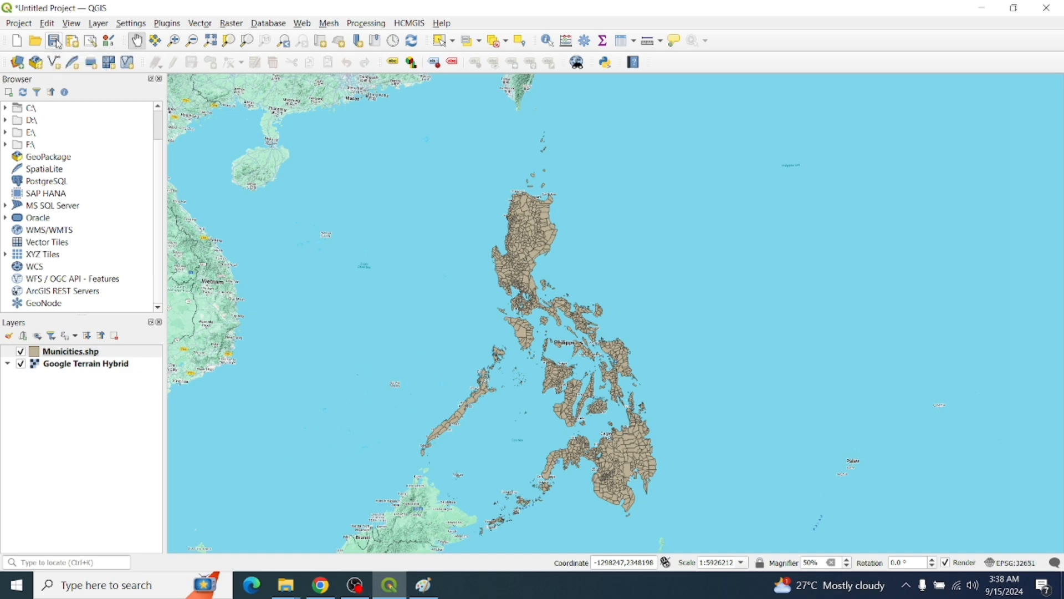
{"action": "left_click", "coordinate": [59, 44]}
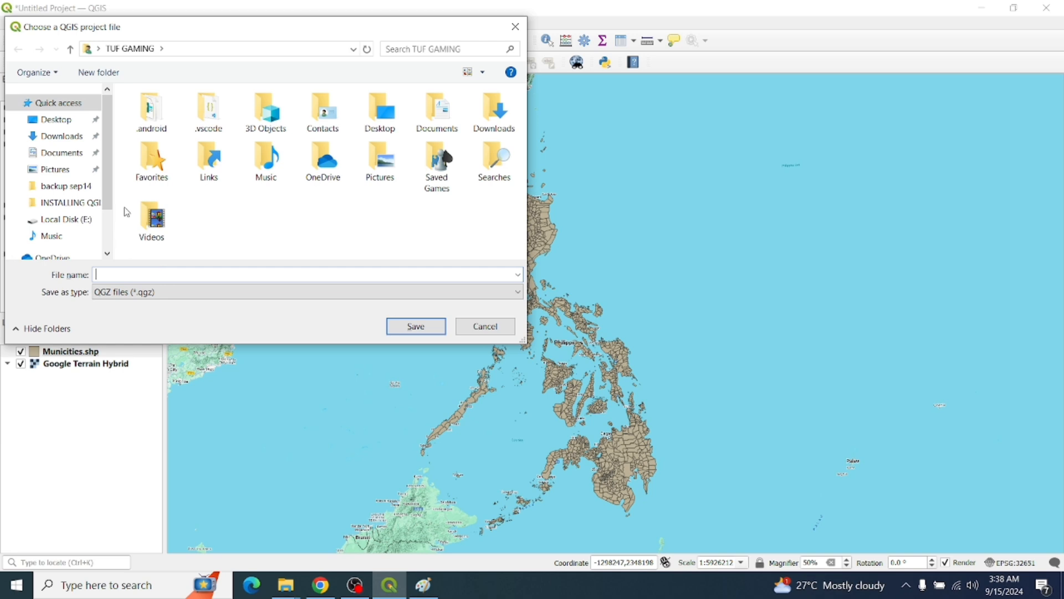
{"action": "left_click", "coordinate": [514, 28]}
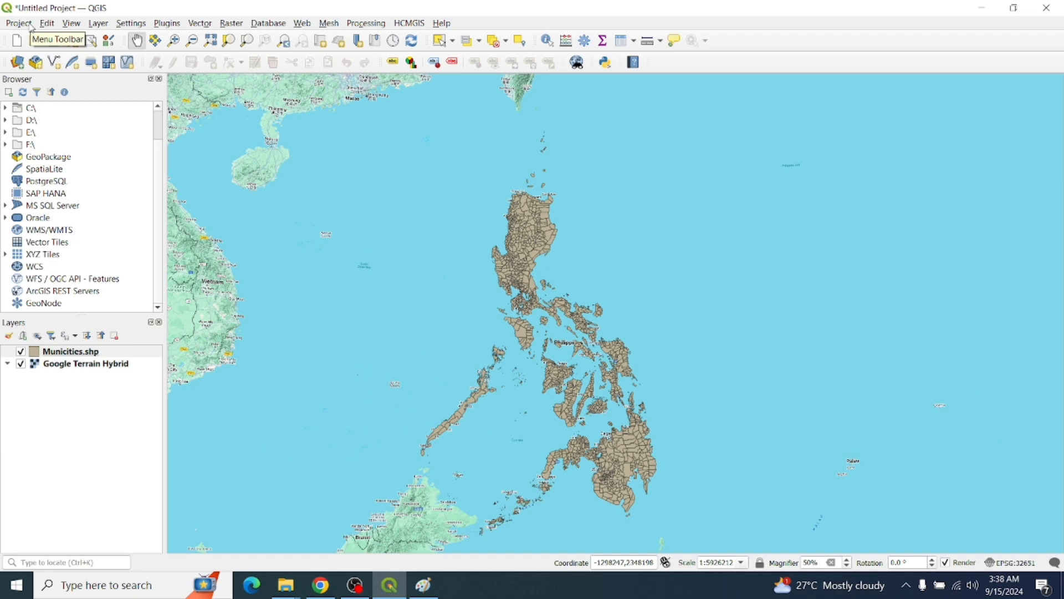
{"action": "left_click", "coordinate": [18, 23]}
{"action": "left_click", "coordinate": [91, 138]}
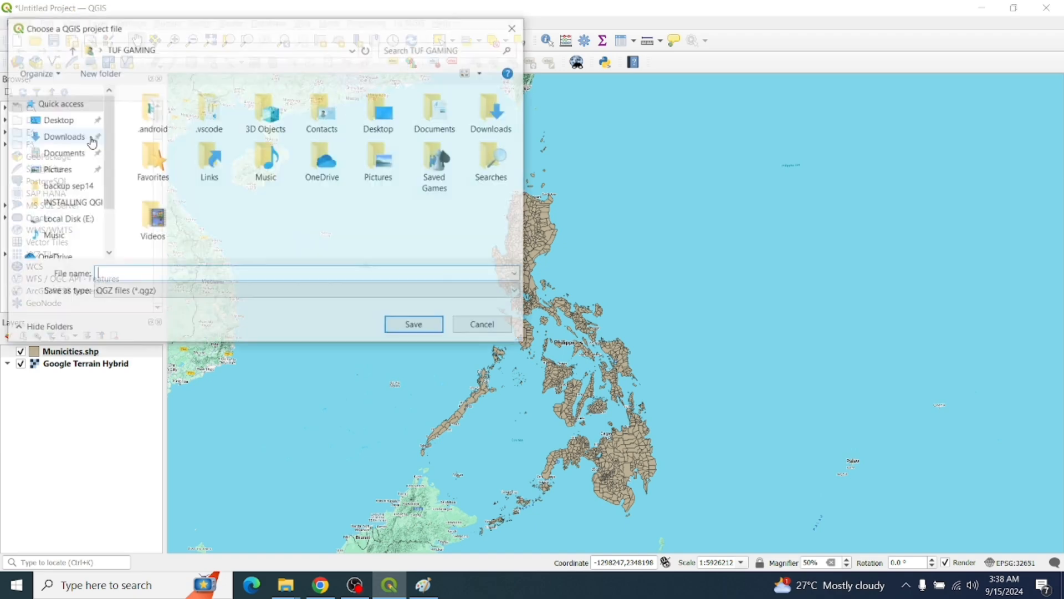
{"action": "left_click", "coordinate": [515, 26]}
Browse the Project and Plugins menus, dismiss them, and pan to recentre the Philippines
{"action": "left_click", "coordinate": [19, 23]}
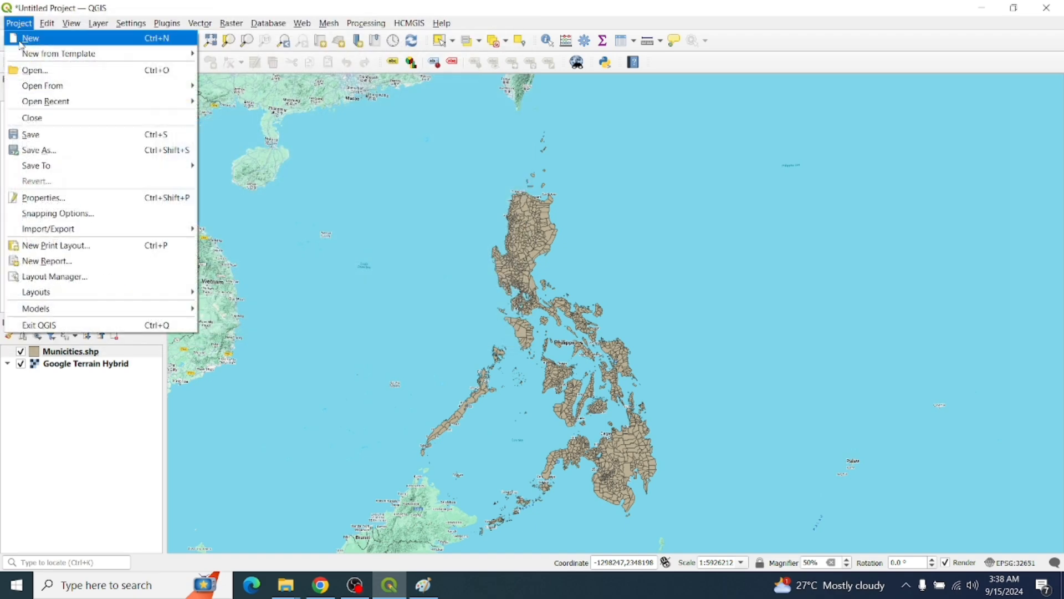
{"action": "mouse_move", "coordinate": [167, 23]}
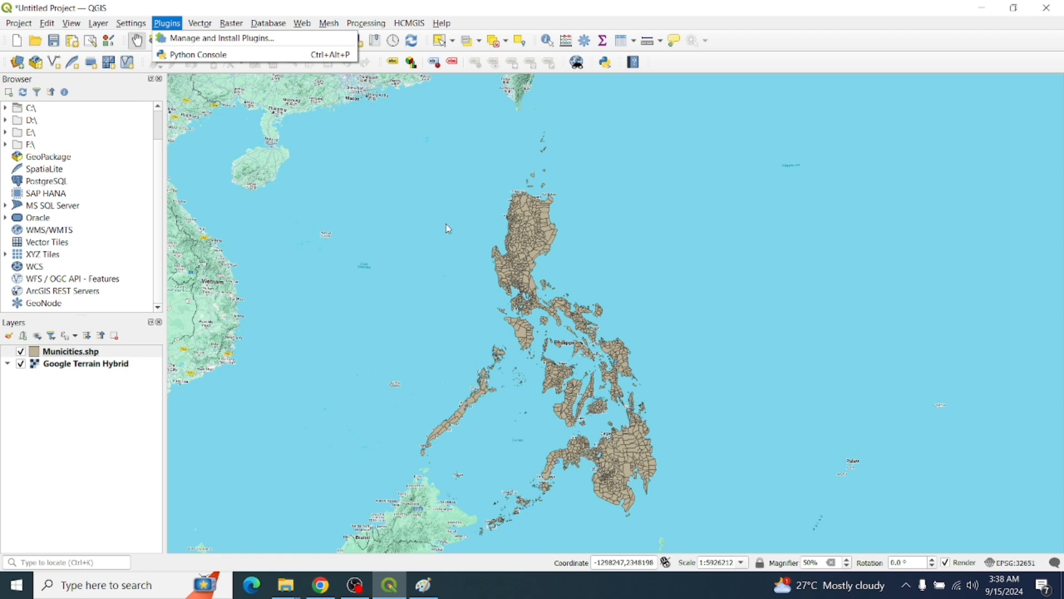
{"action": "left_click", "coordinate": [490, 217]}
{"action": "left_click_drag", "start_coordinate": [591, 280], "coordinate": [558, 253]}
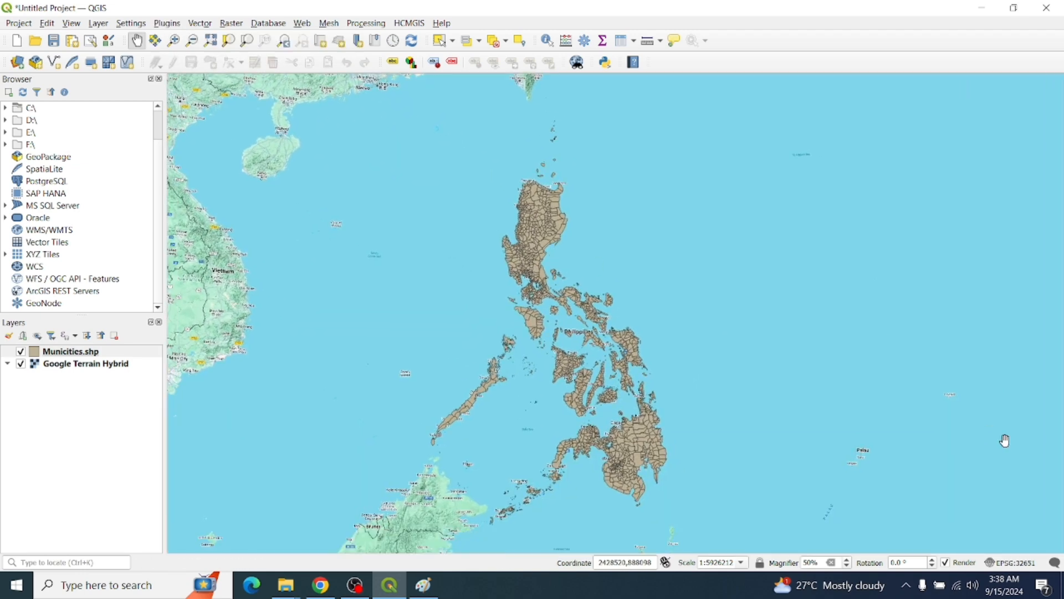
Save the project in the Desktop folder as first tryQGIS.qgz
{"action": "left_click", "coordinate": [57, 44]}
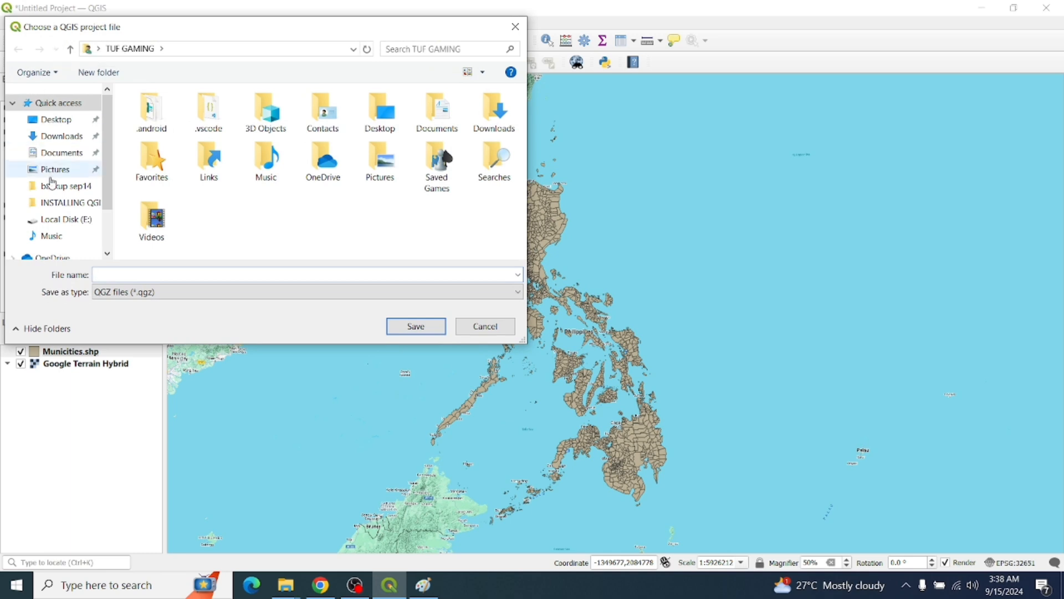
{"action": "left_click", "coordinate": [55, 119]}
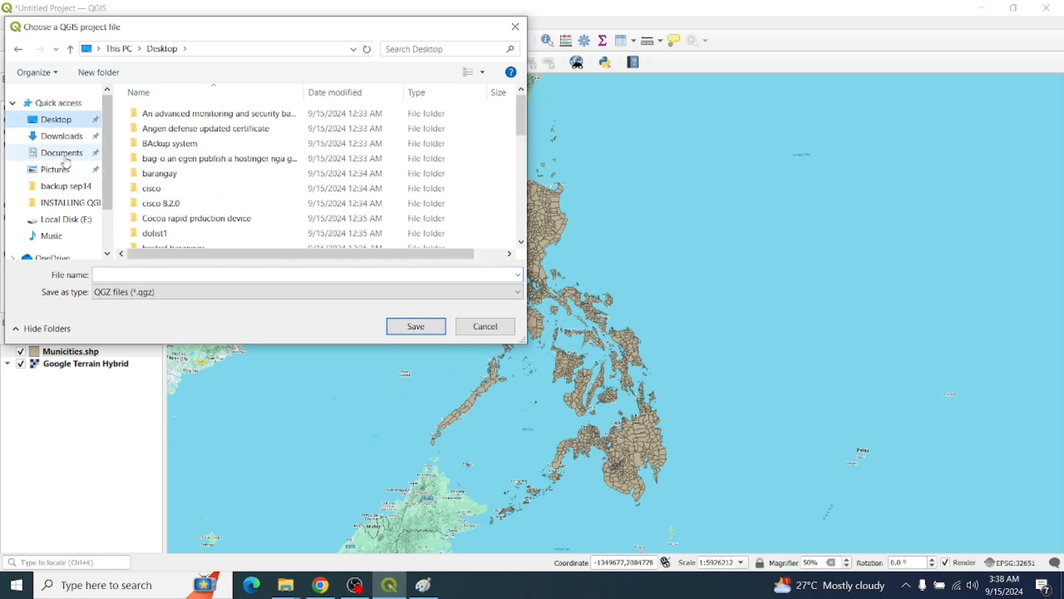
{"action": "left_click", "coordinate": [167, 274]}
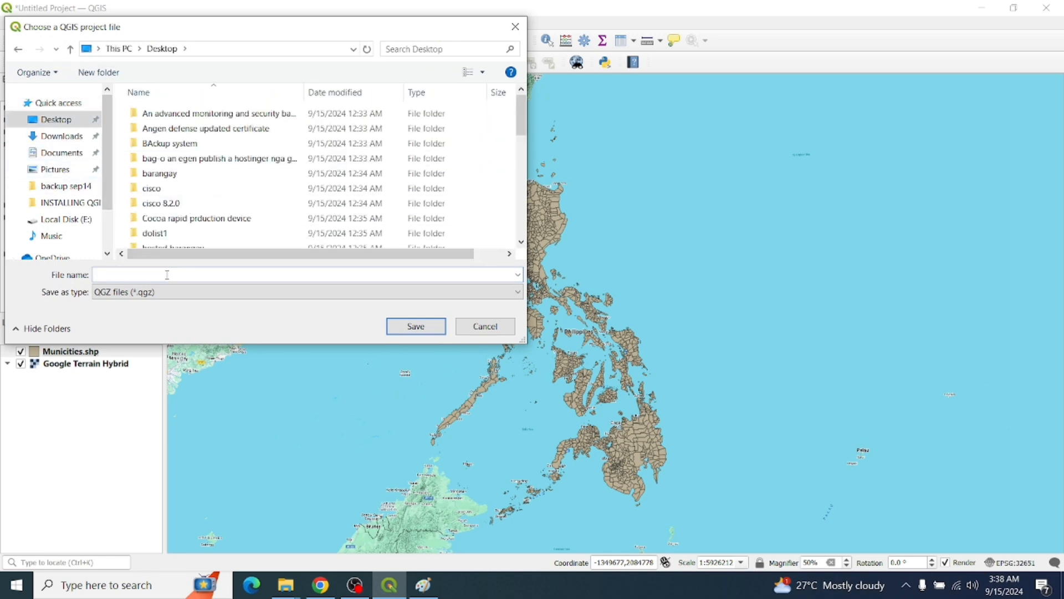
{"action": "type", "text": "m"}
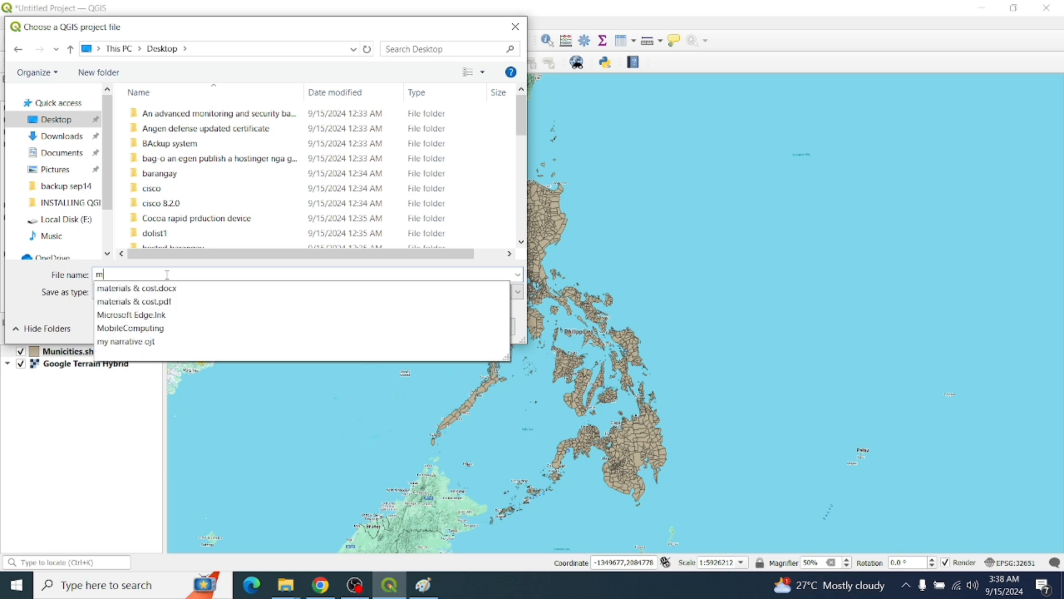
{"action": "key", "text": "BackSpace"}
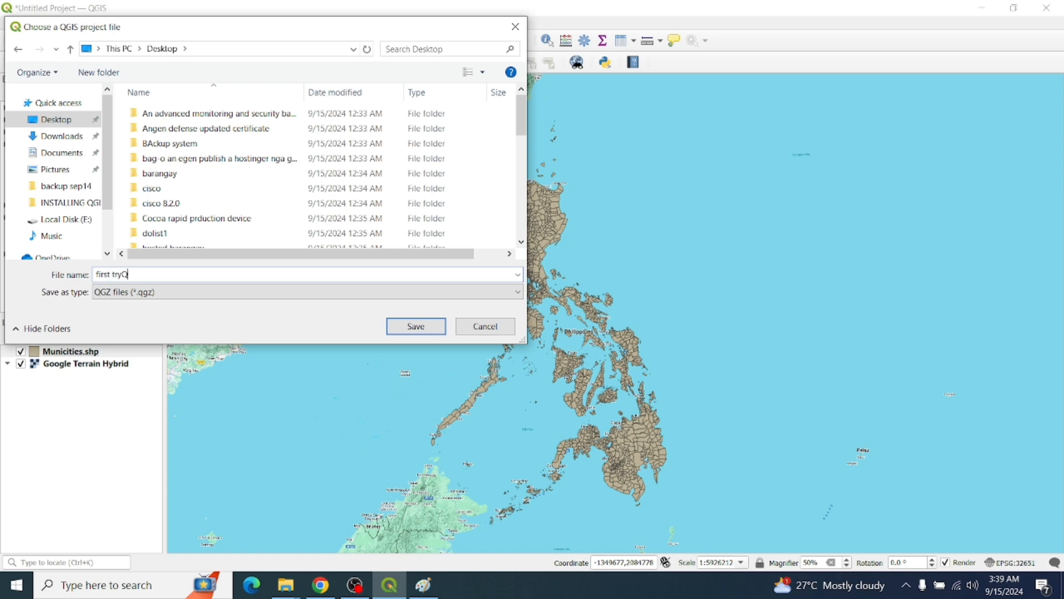
{"action": "left_click", "coordinate": [413, 327]}
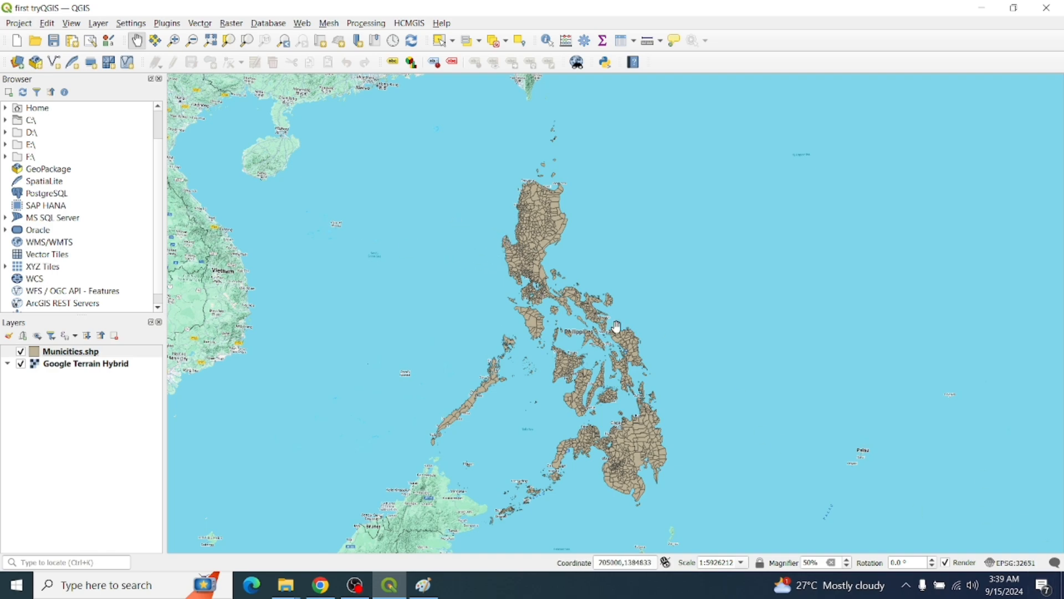
Show the desktop, refresh it, and drag the first tryQGIS icon toward the centre
{"action": "key", "text": "super+d"}
{"action": "right_click", "coordinate": [527, 288]}
{"action": "left_click", "coordinate": [559, 316]}
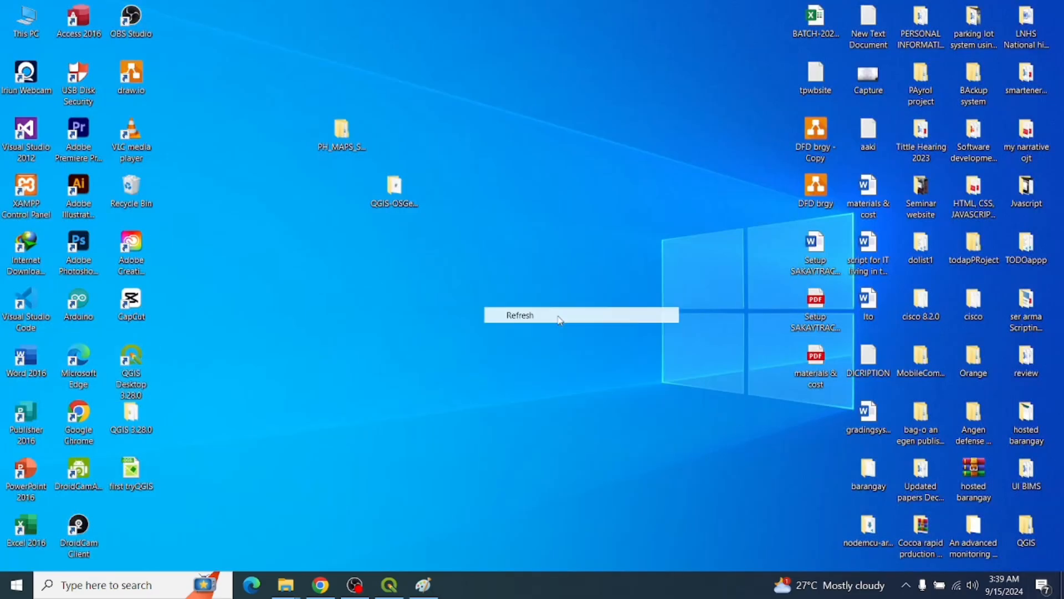
{"action": "left_click_drag", "start_coordinate": [136, 475], "coordinate": [452, 251]}
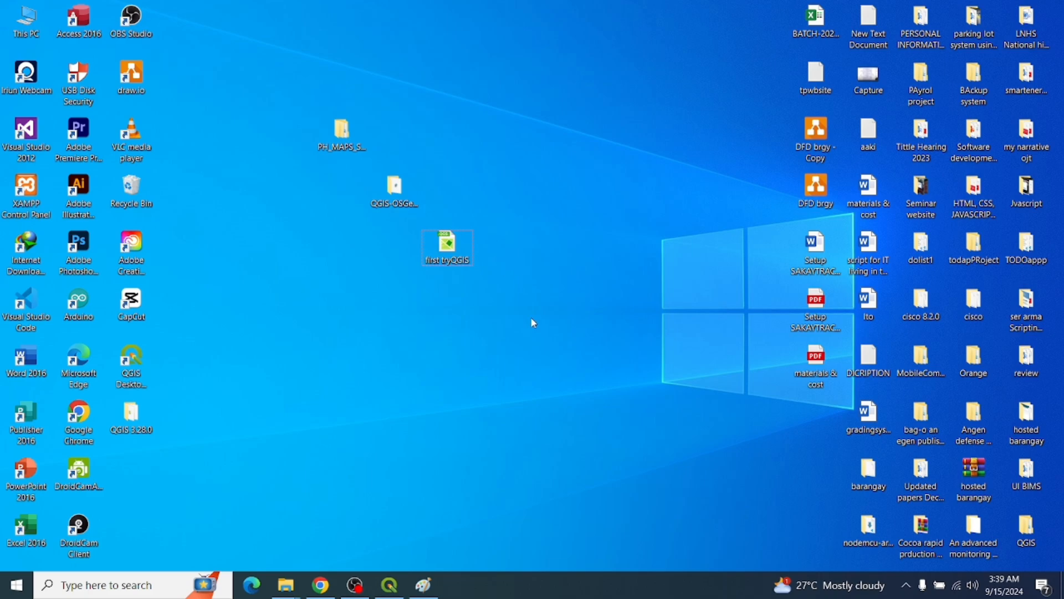
Bring QGIS back and start a new empty project from the Project menu
{"action": "mouse_move", "coordinate": [394, 585]}
{"action": "left_click", "coordinate": [416, 533]}
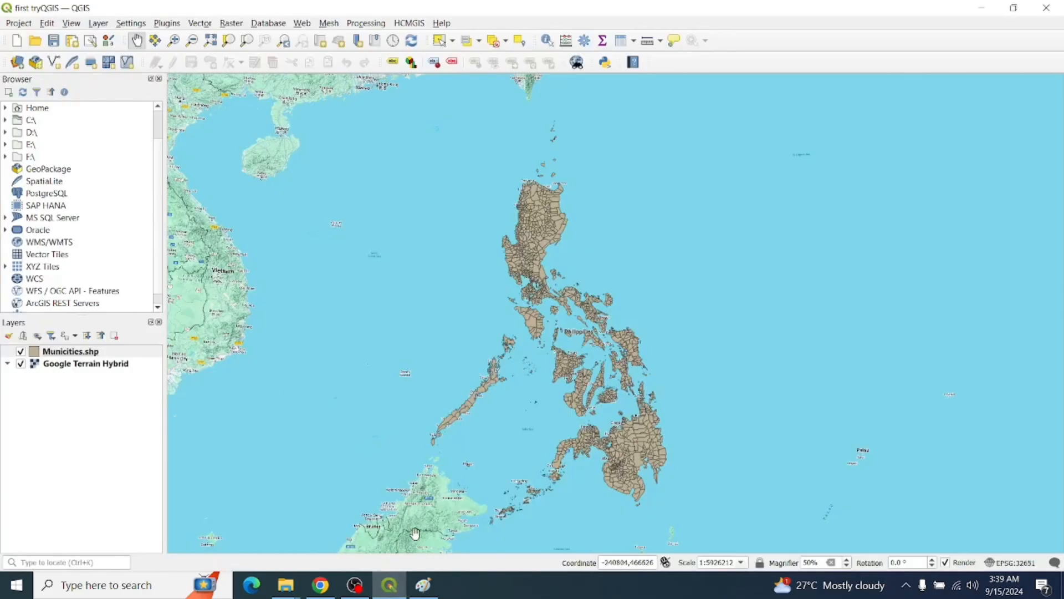
{"action": "left_click", "coordinate": [26, 24]}
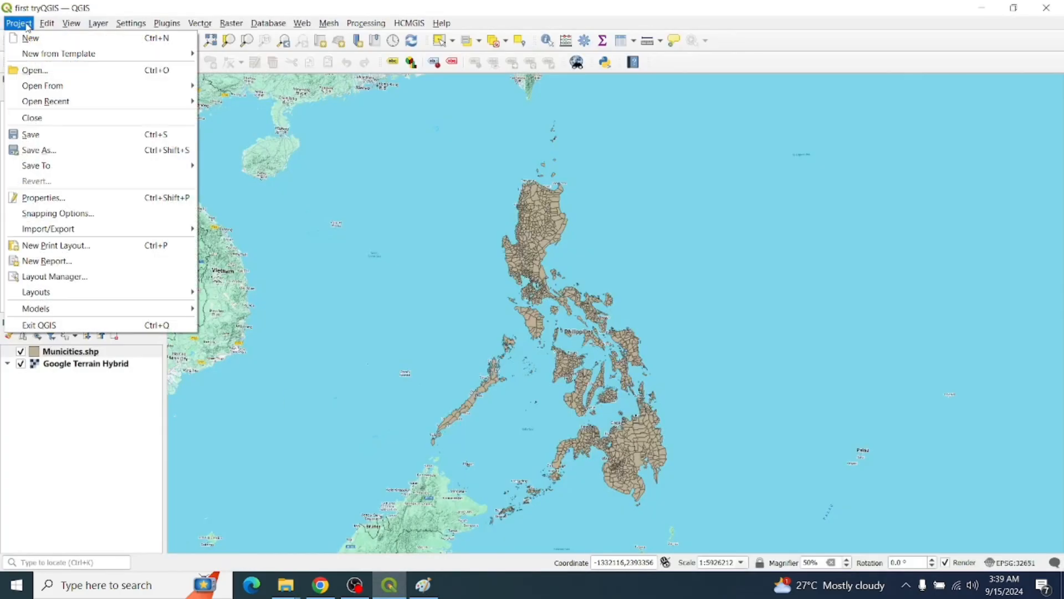
{"action": "left_click", "coordinate": [31, 38]}
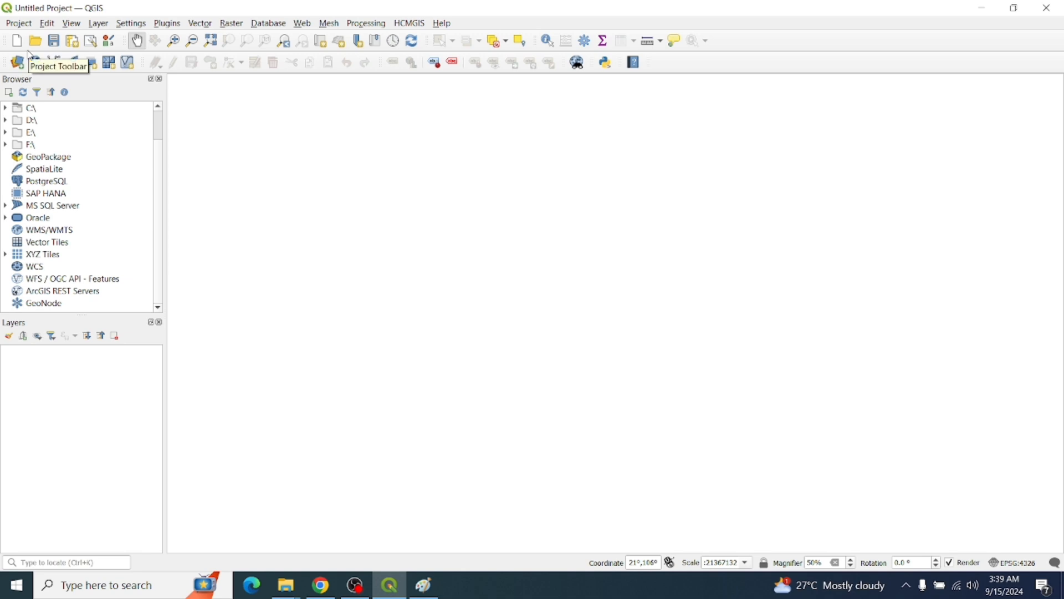
{"action": "mouse_move", "coordinate": [47, 23]}
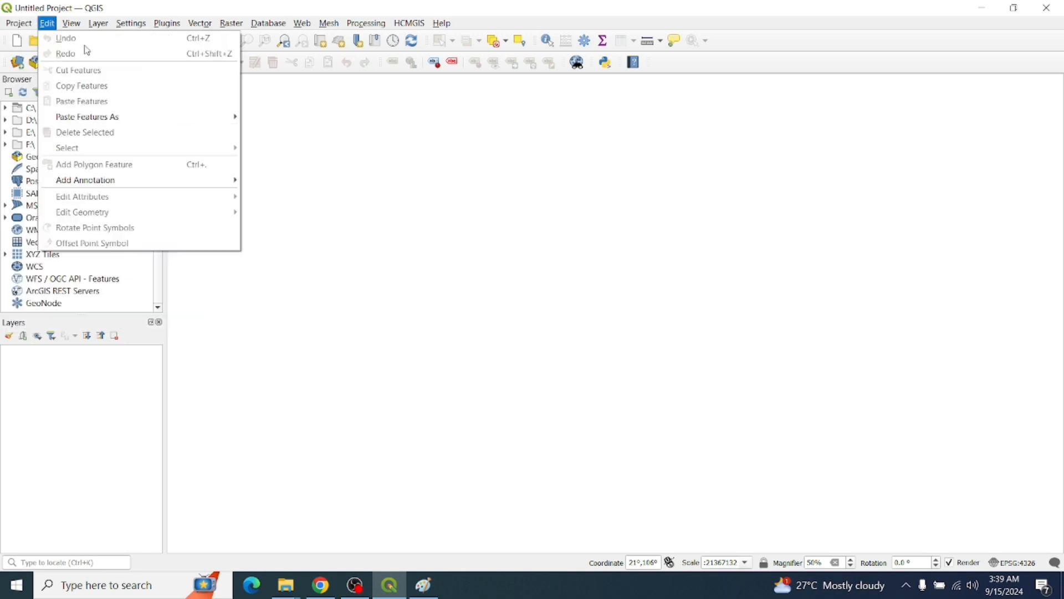
{"action": "left_click", "coordinate": [358, 156]}
Refresh the desktop icons, return to QGIS, and close Paint, prompting about its unsaved drawing
{"action": "left_click", "coordinate": [389, 585]}
{"action": "right_click", "coordinate": [613, 212]}
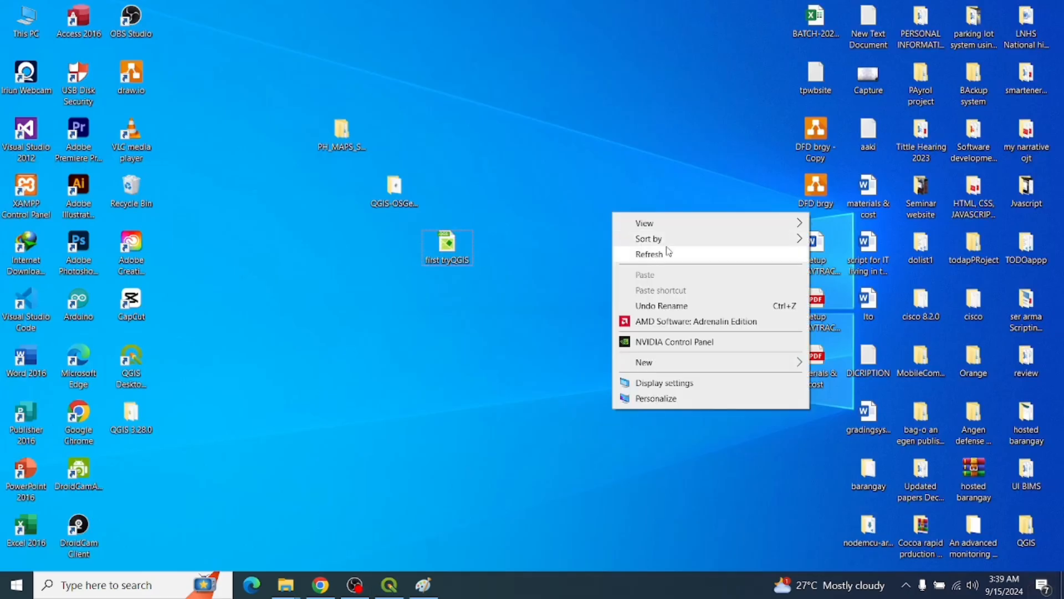
{"action": "left_click", "coordinate": [667, 252]}
{"action": "left_click", "coordinate": [390, 585]}
{"action": "left_click", "coordinate": [424, 584]}
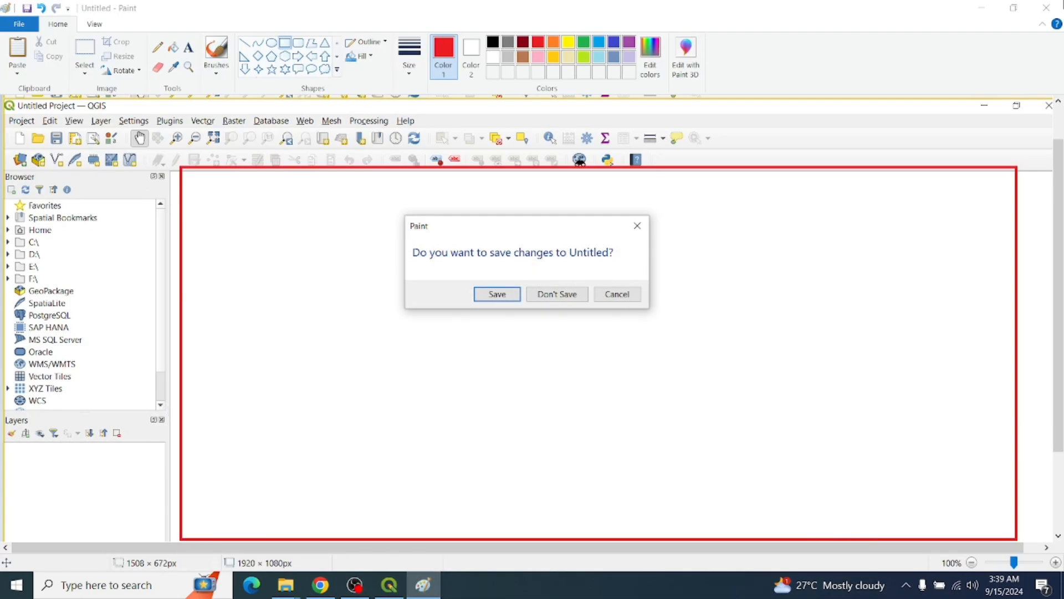
Discard Paint's drawing with Don't Save, refresh the desktop, and Alt+Tab back to QGIS
{"action": "left_click", "coordinate": [556, 294]}
{"action": "right_click", "coordinate": [592, 139]}
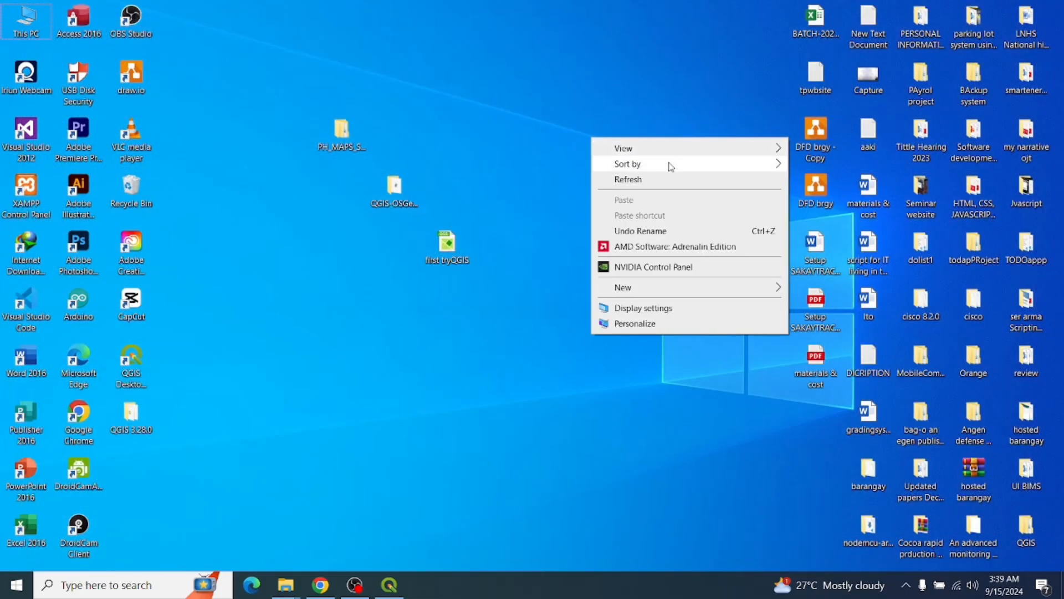
{"action": "left_click", "coordinate": [666, 178]}
{"action": "right_click", "coordinate": [592, 98]}
{"action": "left_click", "coordinate": [654, 136]}
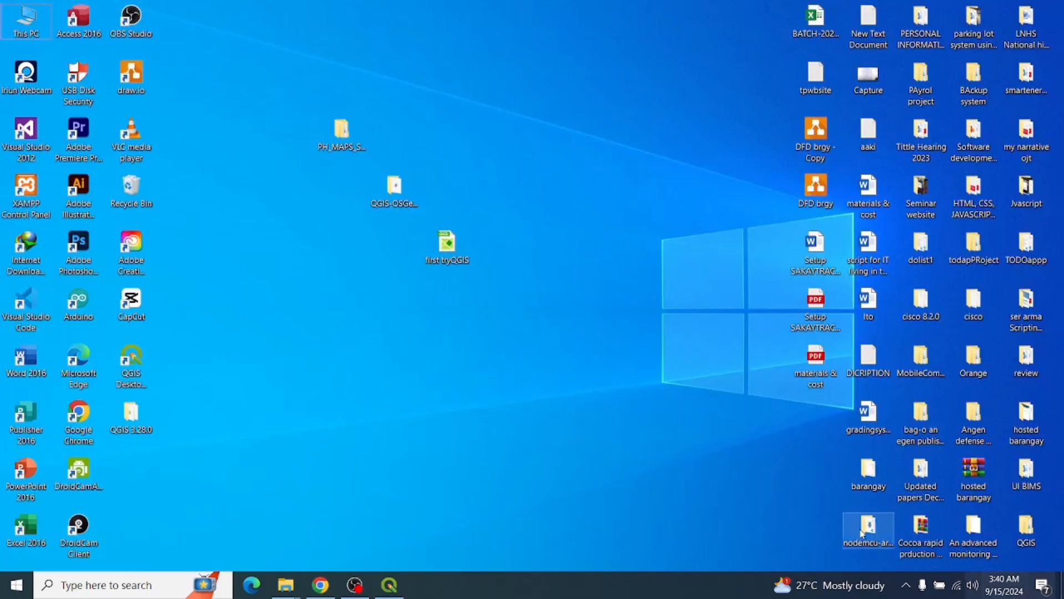
{"action": "right_click", "coordinate": [506, 186]}
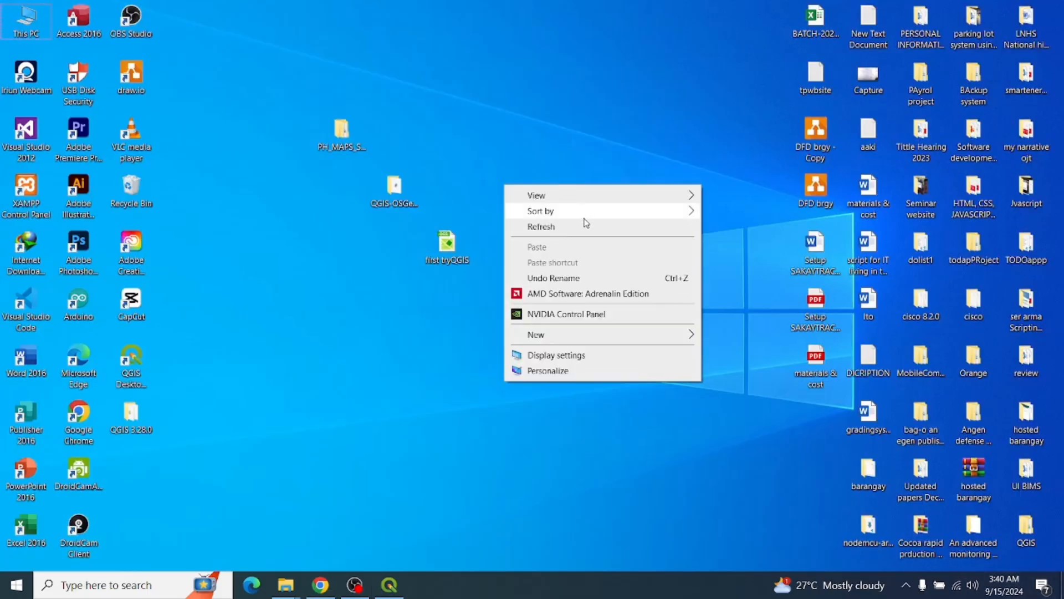
{"action": "left_click", "coordinate": [585, 225]}
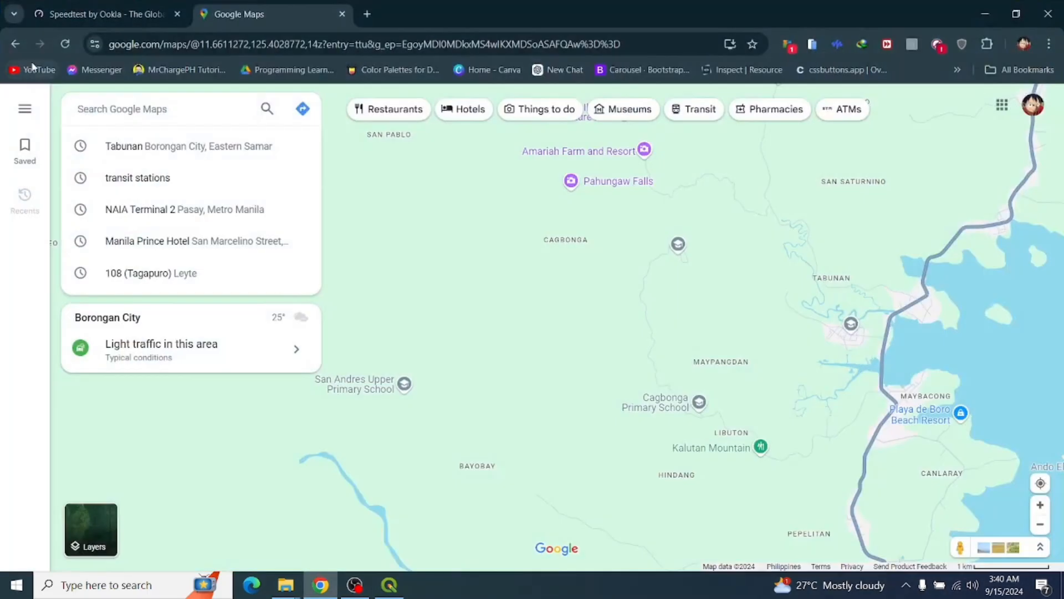
{"action": "key", "text": "alt+Tab"}
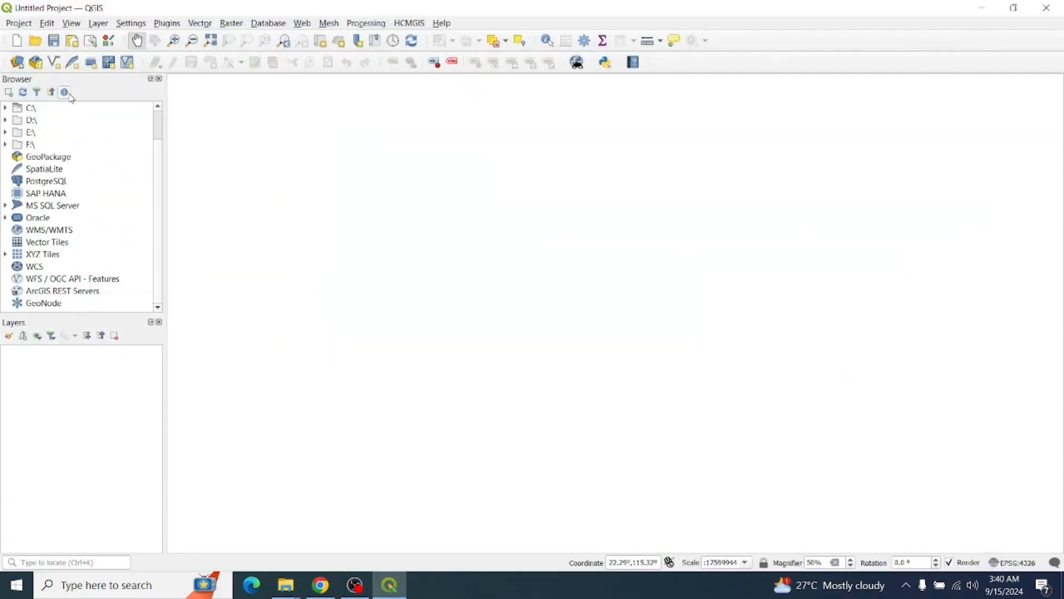
Open first tryQGIS from the Desktop folder via the Open Project dialog
{"action": "left_click", "coordinate": [43, 42]}
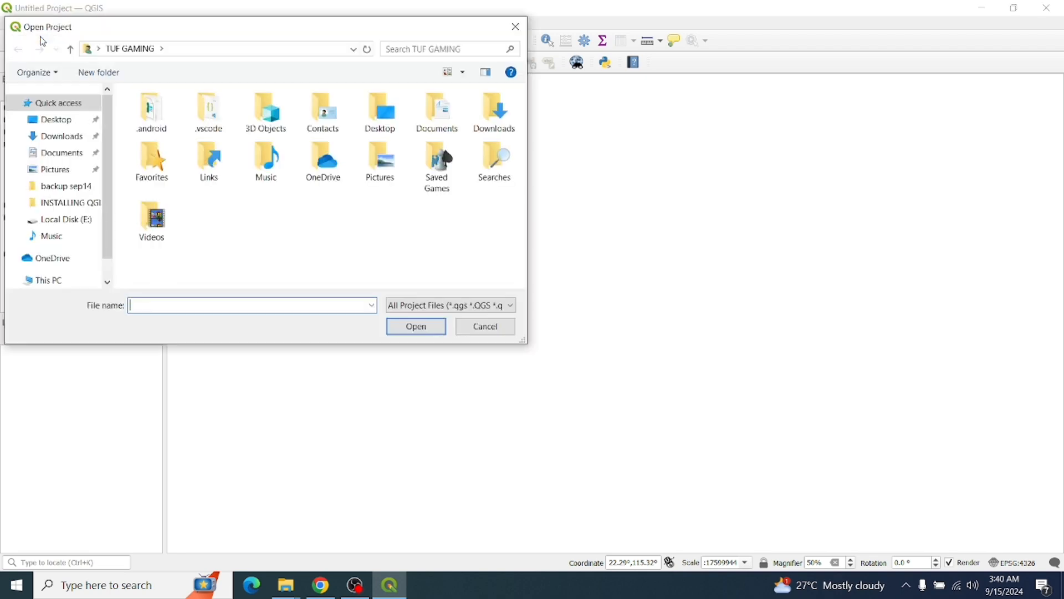
{"action": "left_click", "coordinate": [65, 123]}
{"action": "left_click_drag", "start_coordinate": [521, 125], "coordinate": [536, 243]}
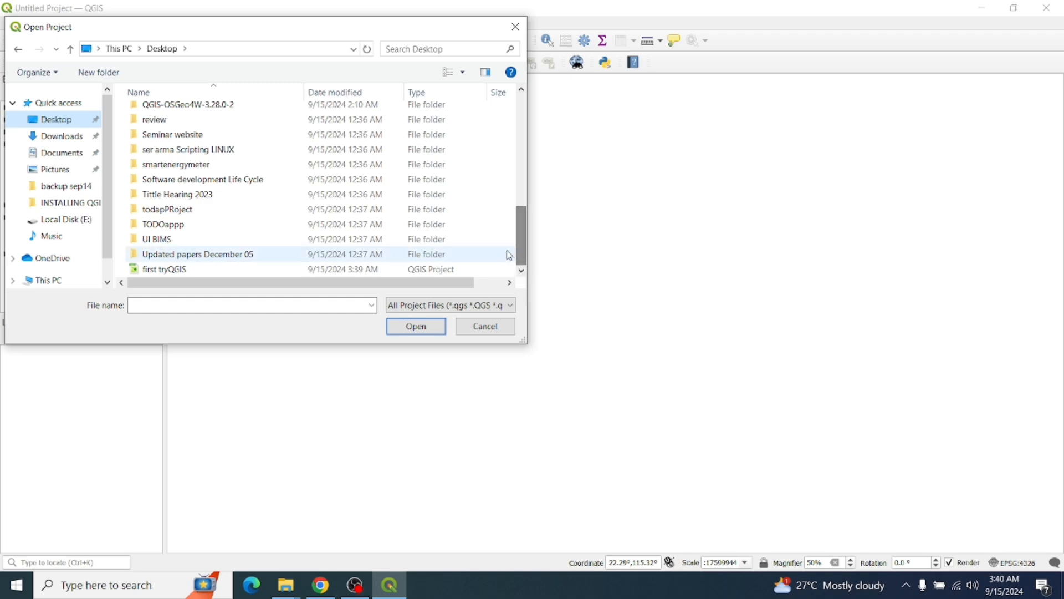
{"action": "left_click", "coordinate": [182, 269]}
{"action": "left_click", "coordinate": [417, 327]}
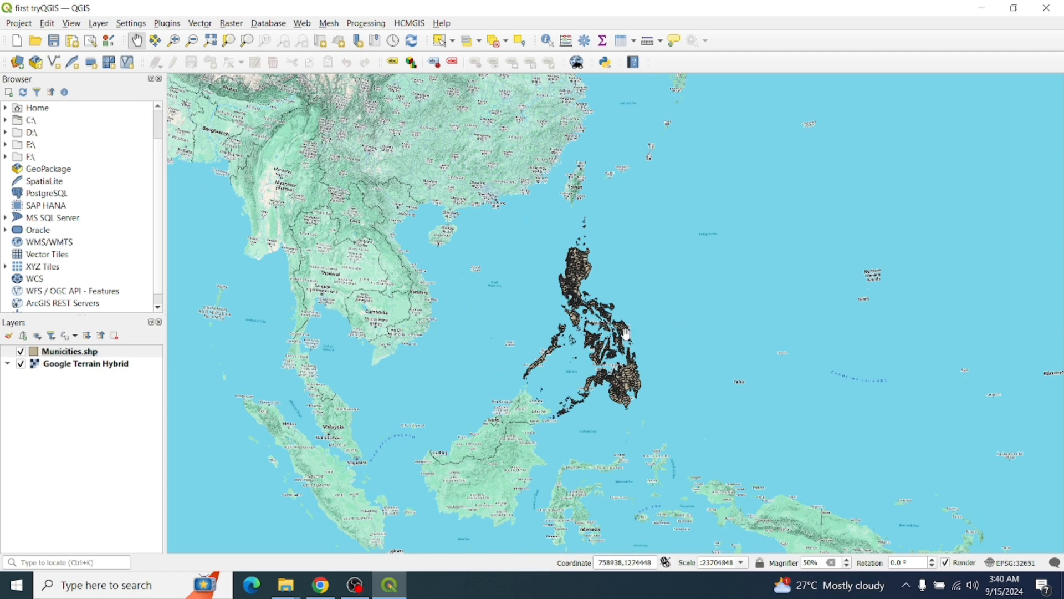
Zoom in on the Philippines, set the scale to 1:1000, then return to full extent
{"action": "scroll", "coordinate": [626, 335], "scroll_direction": "up", "scroll_amount": 3}
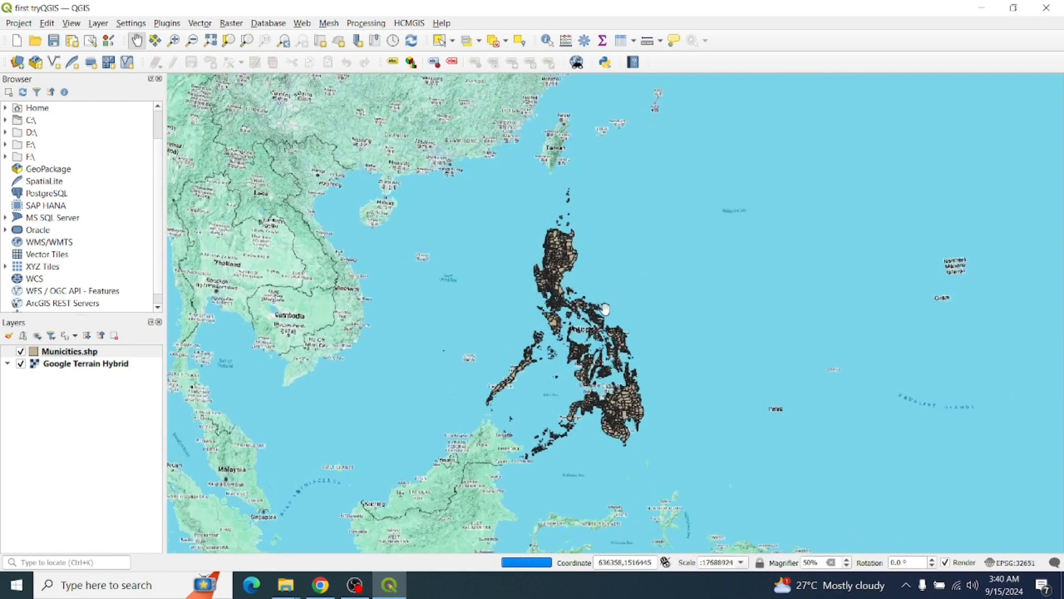
{"action": "scroll", "coordinate": [605, 308], "scroll_direction": "up", "scroll_amount": 3}
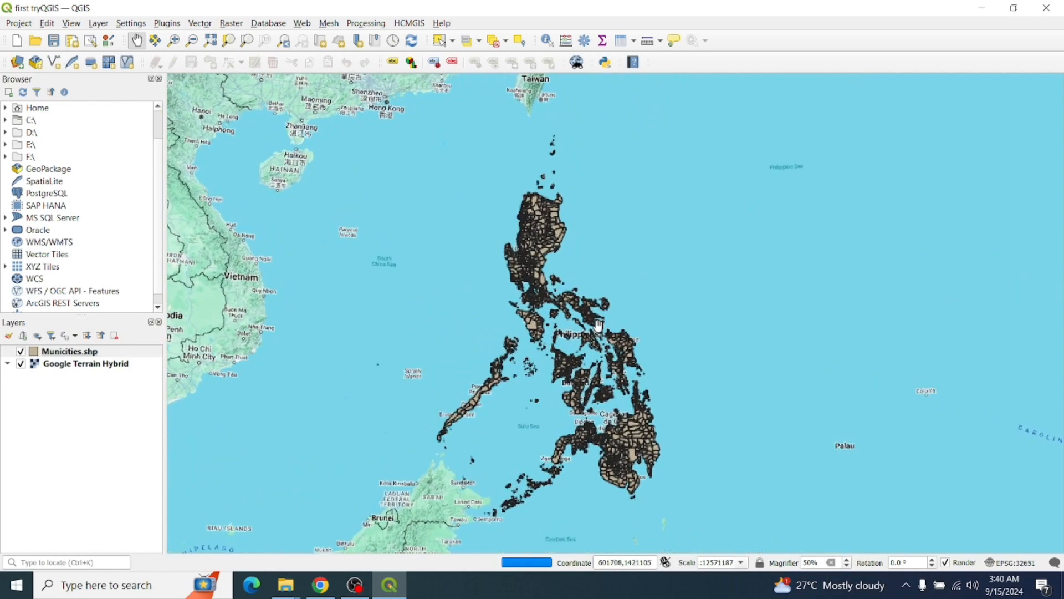
{"action": "left_click", "coordinate": [174, 42]}
{"action": "left_click_drag", "start_coordinate": [442, 178], "coordinate": [770, 505]}
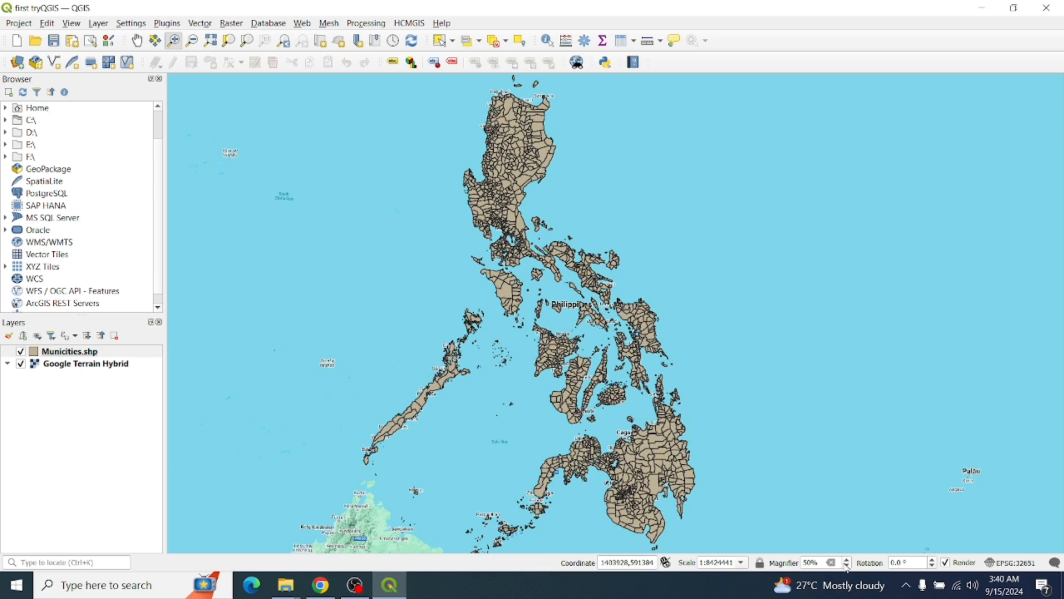
{"action": "left_click", "coordinate": [742, 563]}
{"action": "left_click", "coordinate": [711, 548]}
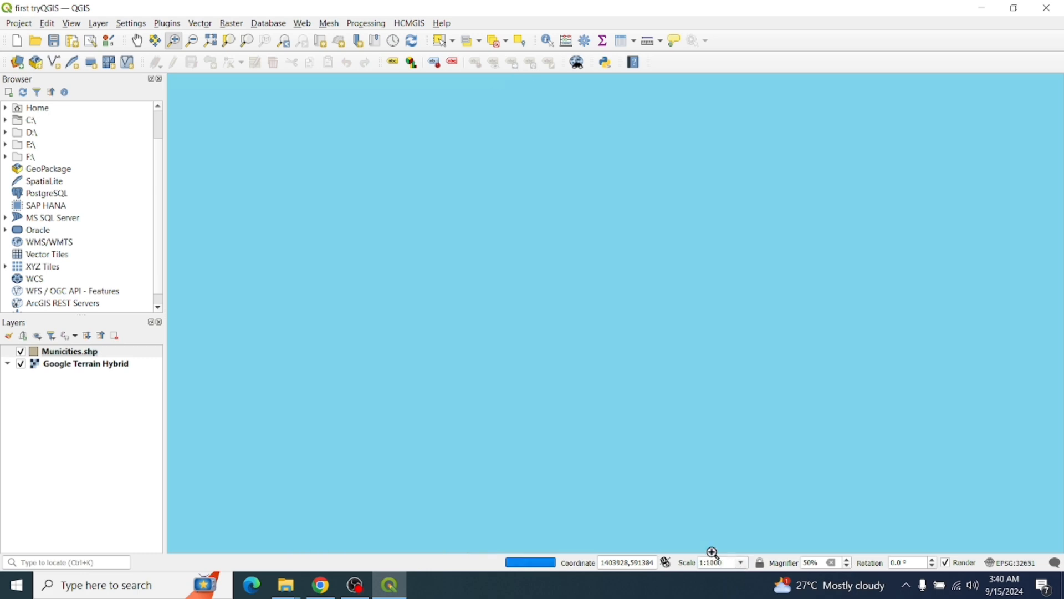
{"action": "left_click", "coordinate": [210, 40]}
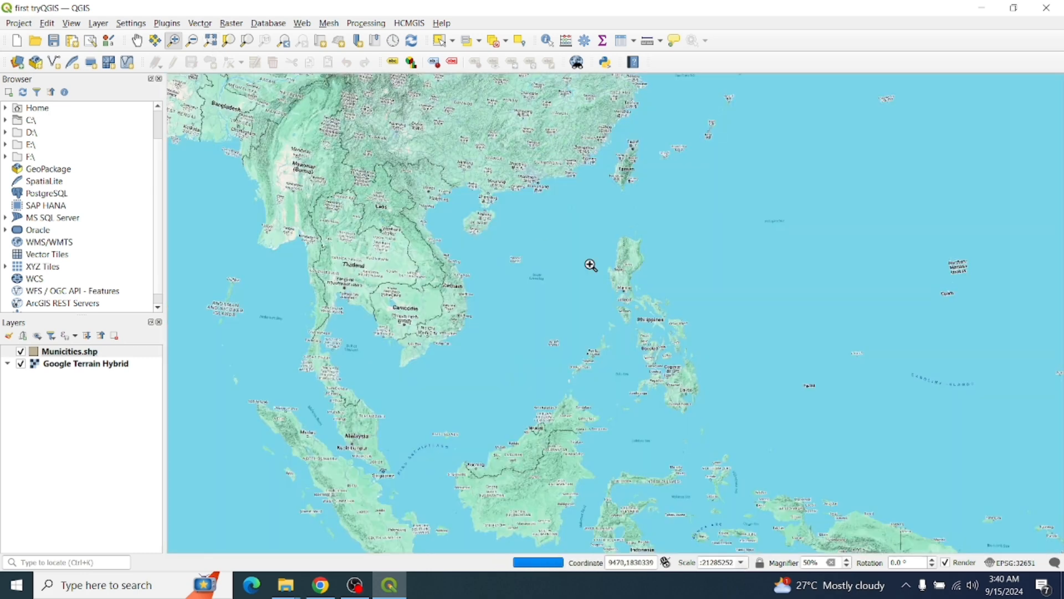
{"action": "scroll", "coordinate": [700, 339], "scroll_direction": "up", "scroll_amount": 3}
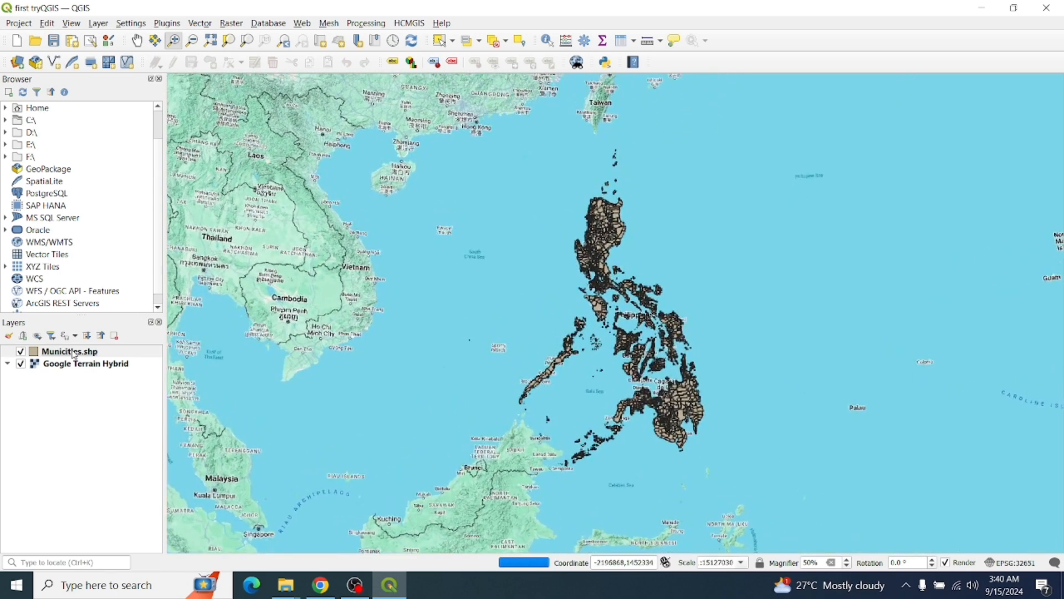
Hide Municities.shp, zoom onto the central Philippines and Samar coast, then Zoom Full
{"action": "left_click", "coordinate": [21, 365]}
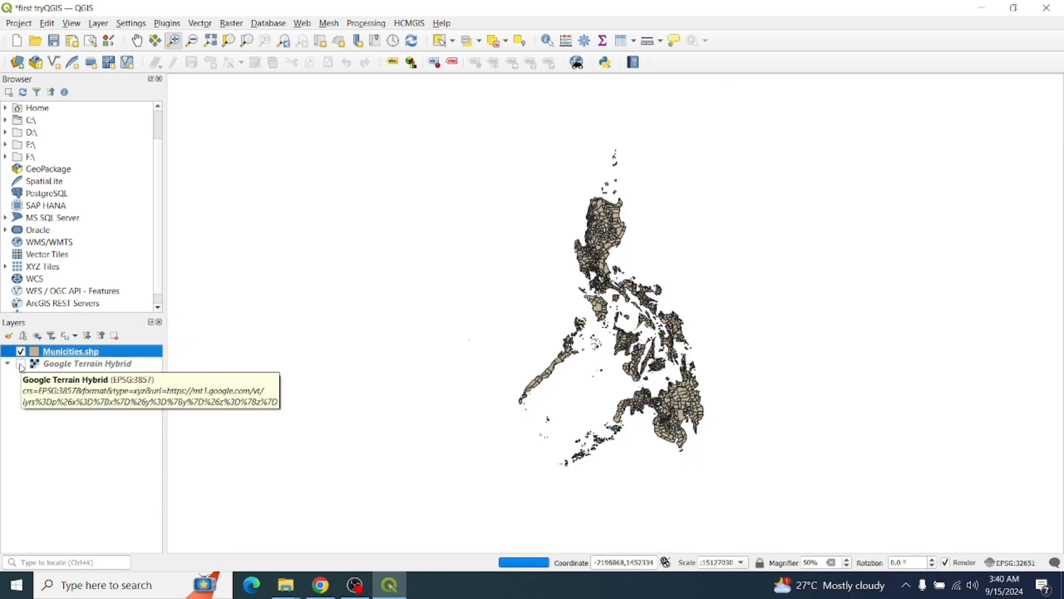
{"action": "left_click", "coordinate": [21, 364]}
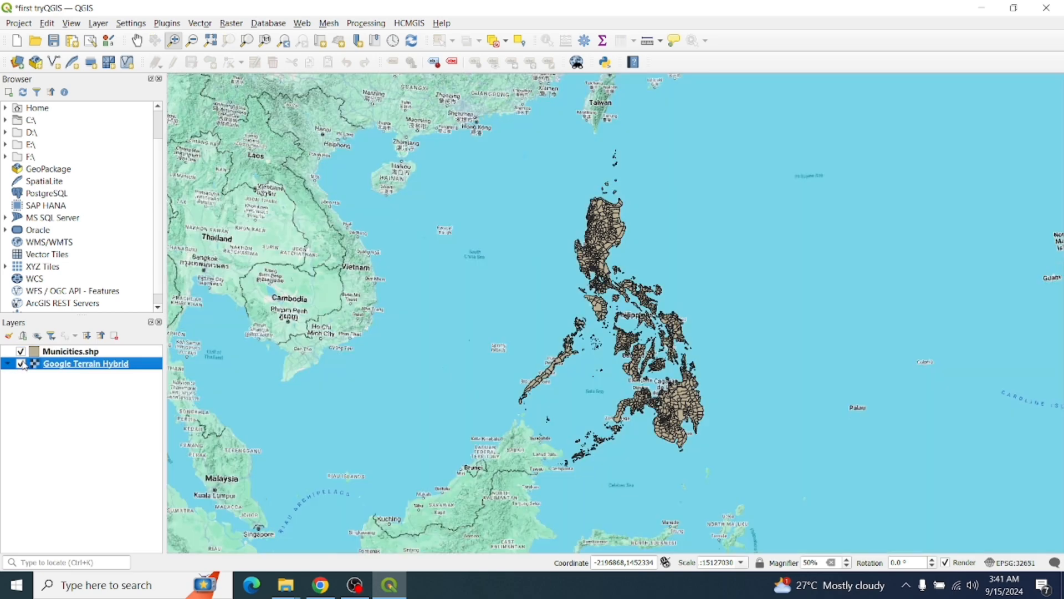
{"action": "left_click", "coordinate": [21, 351]}
{"action": "scroll", "coordinate": [664, 321], "scroll_direction": "up", "scroll_amount": 3}
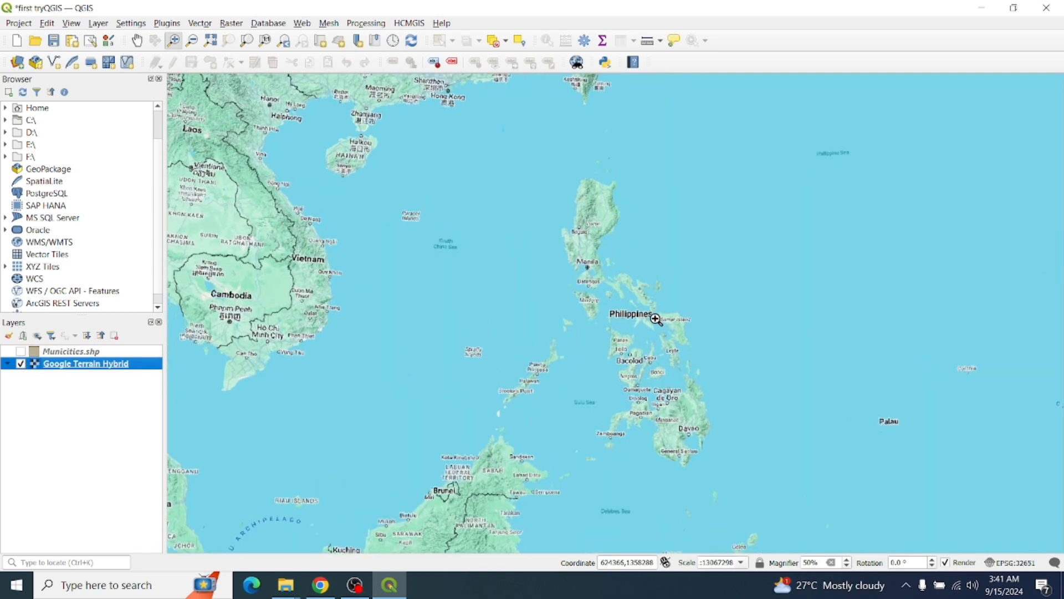
{"action": "scroll", "coordinate": [648, 322], "scroll_direction": "up", "scroll_amount": 3}
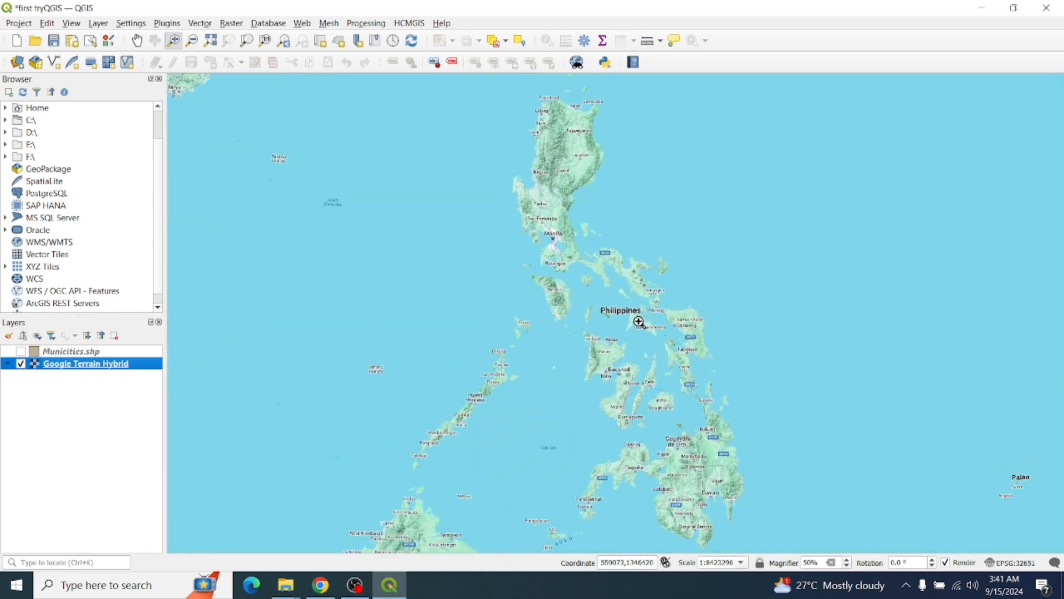
{"action": "scroll", "coordinate": [638, 322], "scroll_direction": "up", "scroll_amount": 3}
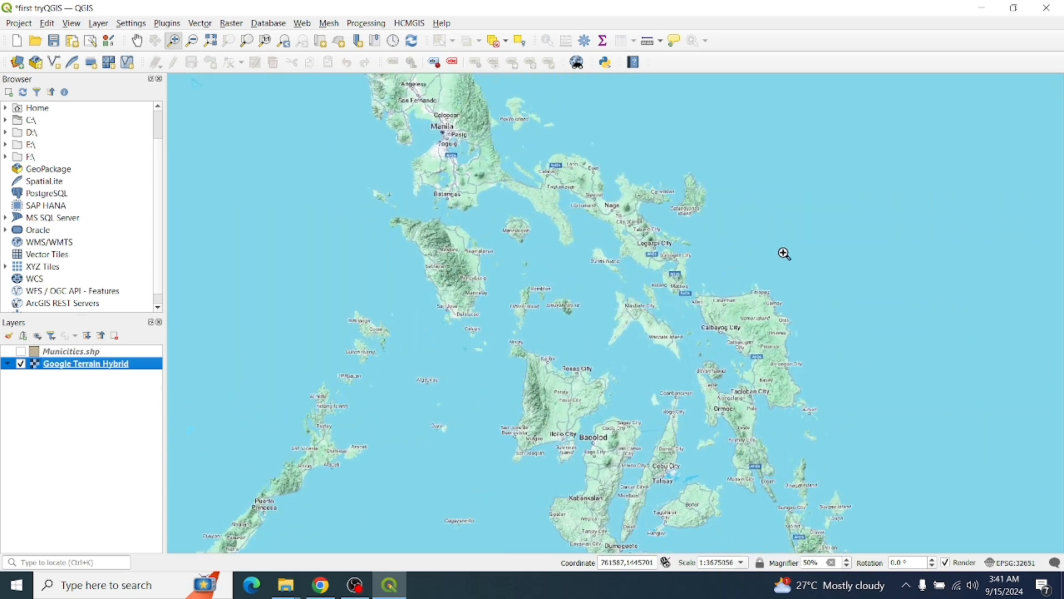
{"action": "left_click_drag", "start_coordinate": [784, 254], "coordinate": [708, 278]}
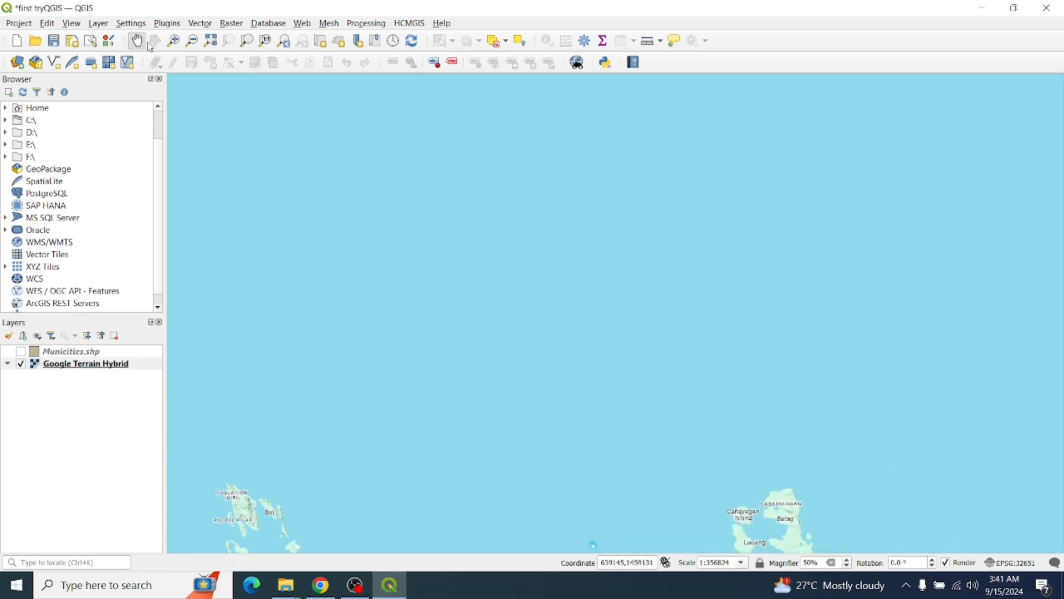
{"action": "left_click_drag", "start_coordinate": [569, 497], "coordinate": [326, 90]}
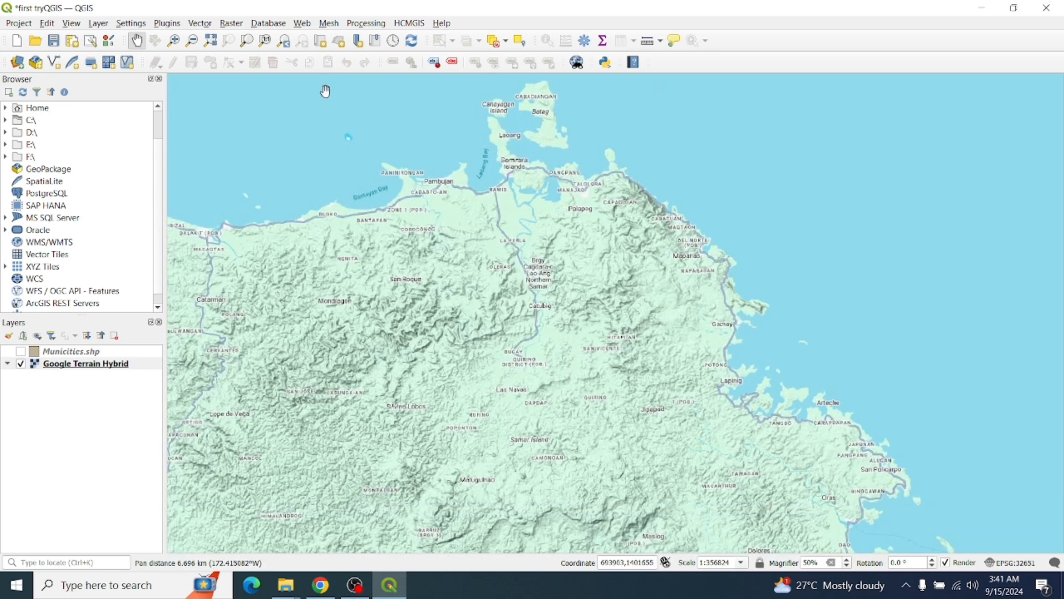
{"action": "left_click", "coordinate": [214, 41]}
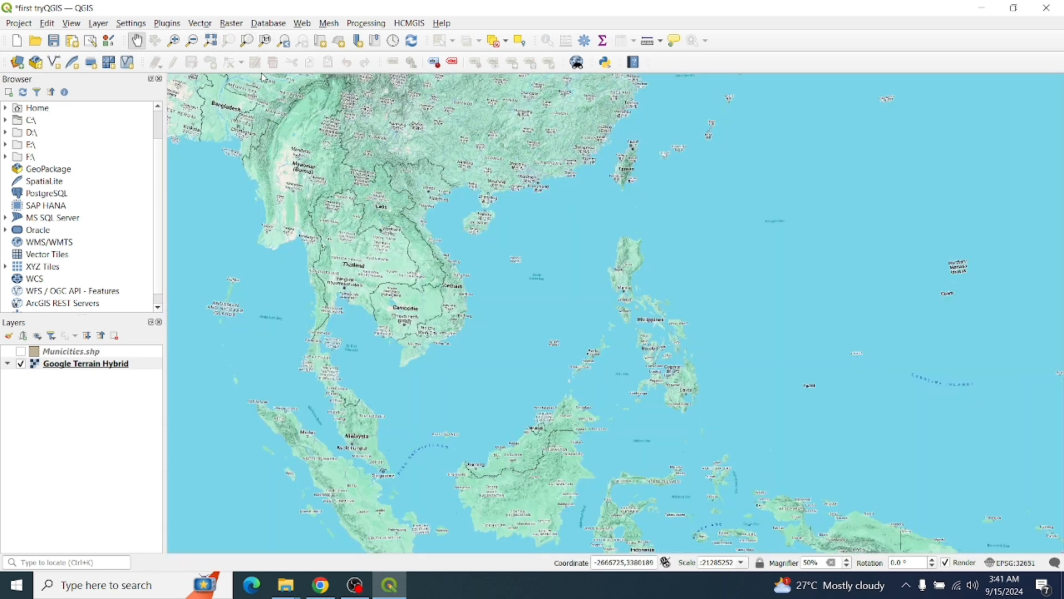
Raise map magnification to 250% and pan toward Samar and Leyte
{"action": "left_click", "coordinate": [849, 560]}
{"action": "left_click_drag", "start_coordinate": [812, 460], "coordinate": [651, 409]}
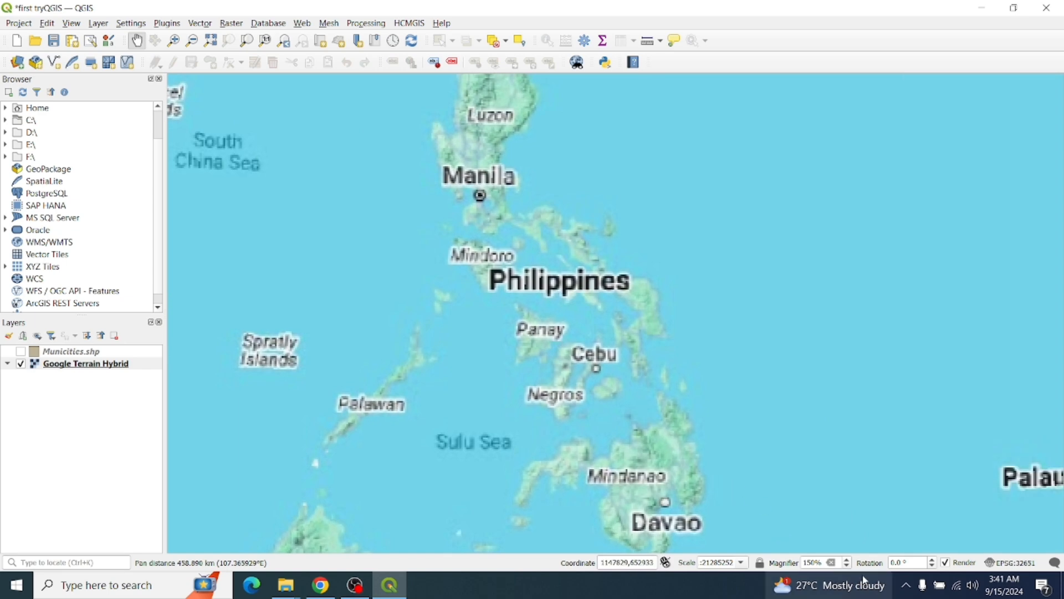
{"action": "left_click", "coordinate": [847, 559]}
{"action": "left_click", "coordinate": [847, 559]}
{"action": "left_click_drag", "start_coordinate": [702, 438], "coordinate": [643, 410]}
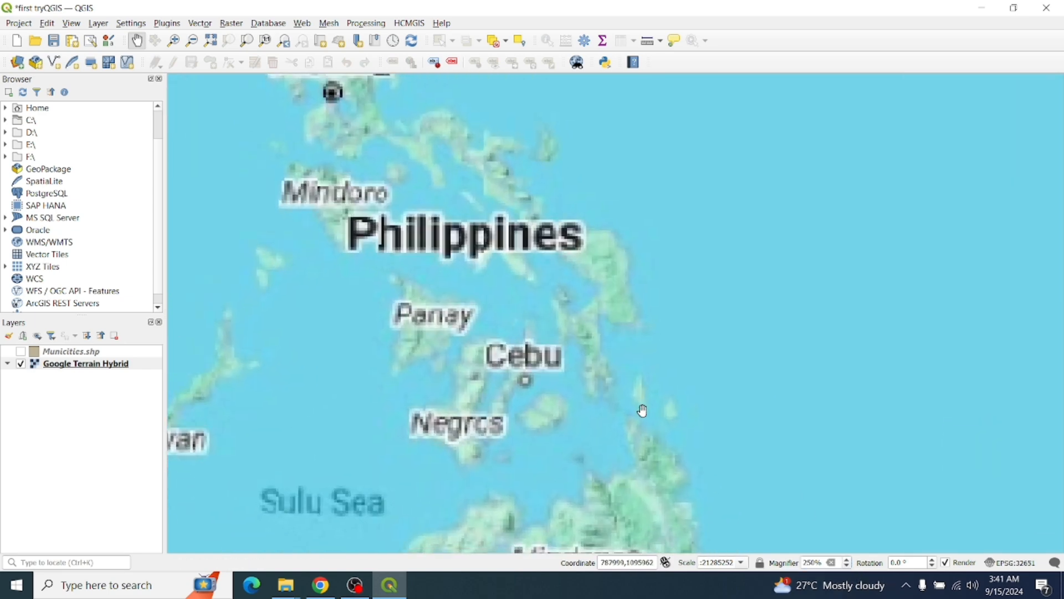
{"action": "scroll", "coordinate": [599, 406], "scroll_direction": "down", "scroll_amount": 2}
{"action": "scroll", "coordinate": [563, 374], "scroll_direction": "up", "scroll_amount": 3}
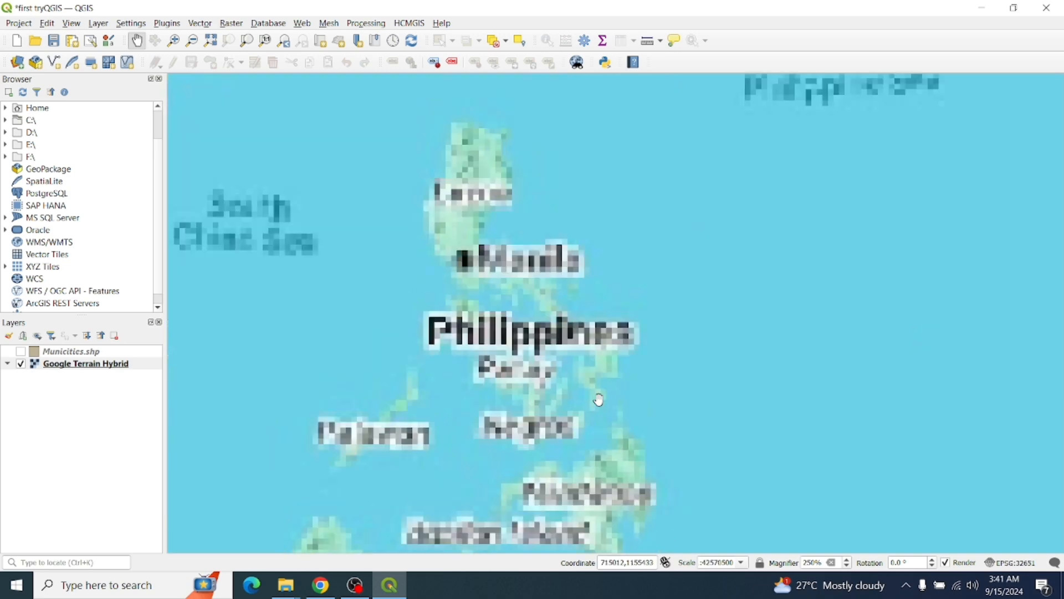
{"action": "left_click_drag", "start_coordinate": [563, 371], "coordinate": [613, 442]}
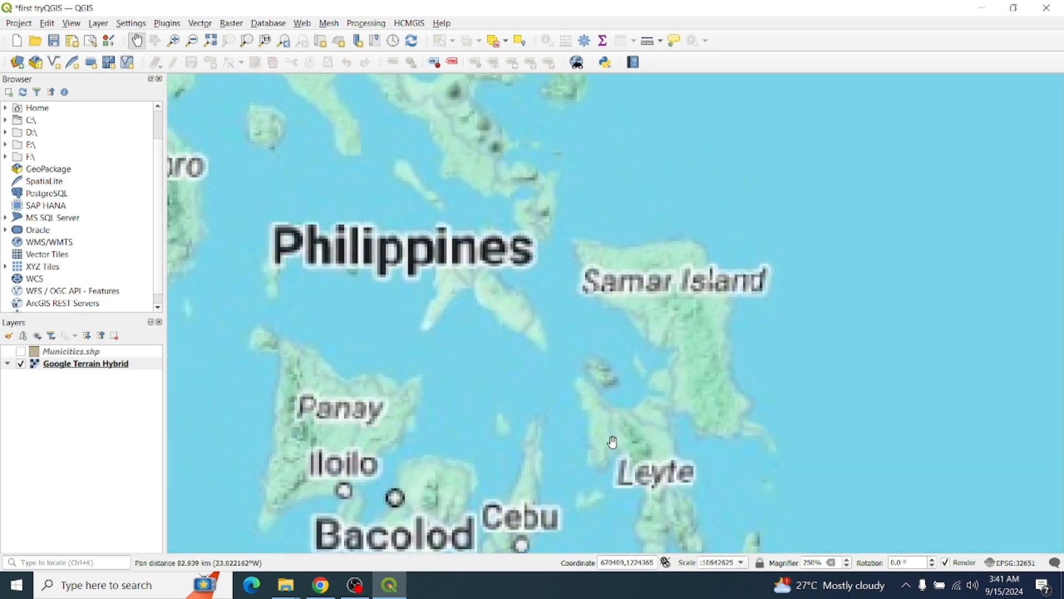
Lower magnification back to 50% and recentre the map on the Visayas islands
{"action": "left_click", "coordinate": [846, 566]}
{"action": "left_click", "coordinate": [847, 566]}
{"action": "left_click", "coordinate": [846, 566]}
{"action": "left_click", "coordinate": [847, 566]}
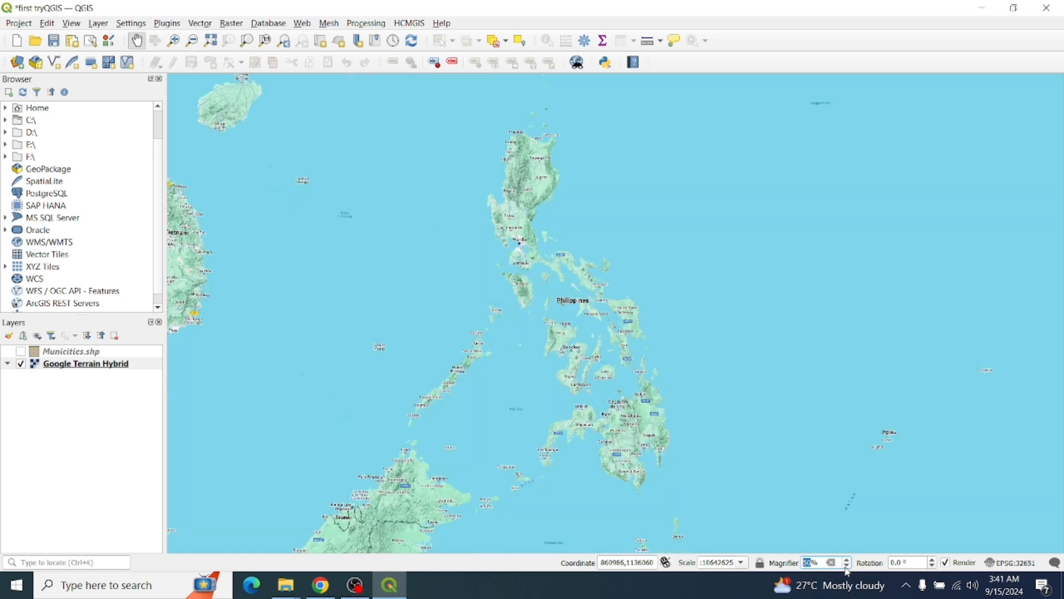
{"action": "scroll", "coordinate": [641, 384], "scroll_direction": "up", "scroll_amount": 3}
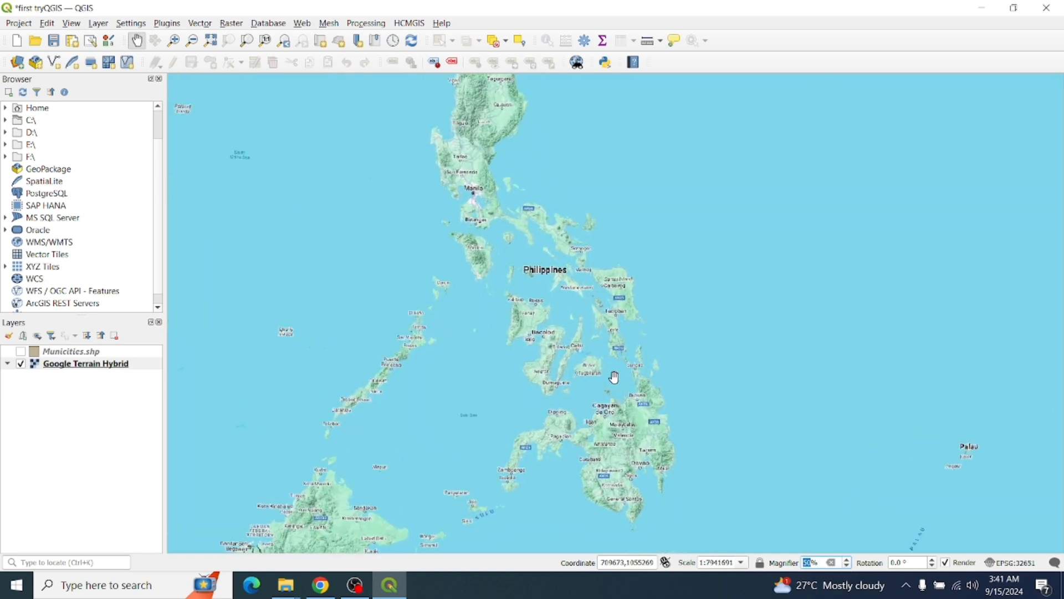
{"action": "scroll", "coordinate": [593, 333], "scroll_direction": "up", "scroll_amount": 2}
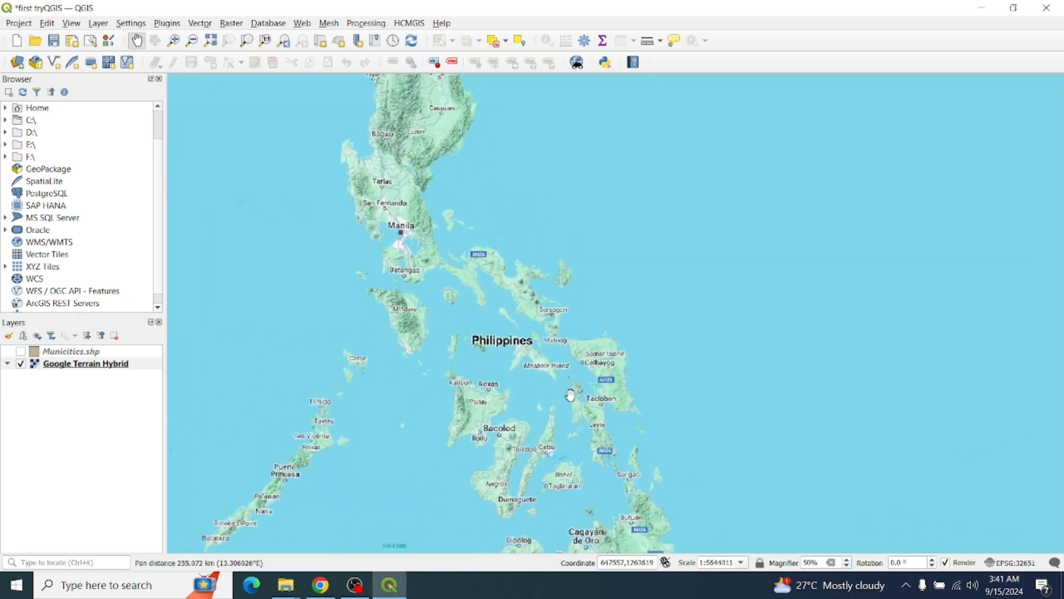
{"action": "left_click_drag", "start_coordinate": [574, 391], "coordinate": [495, 420]}
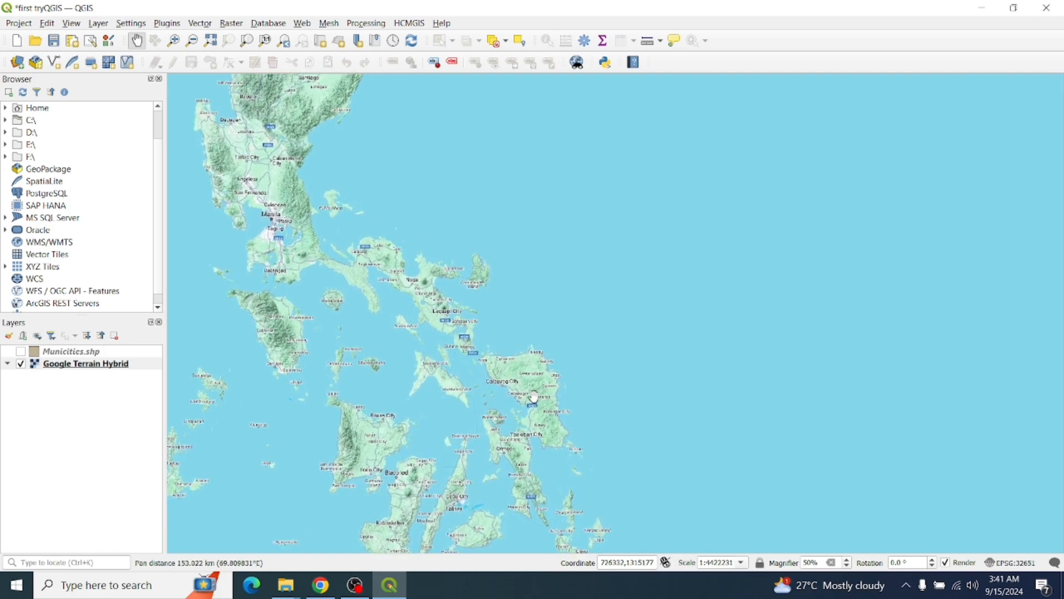
Zoom in on the terrain basemap and frame Samar Island in the view
{"action": "scroll", "coordinate": [536, 396], "scroll_direction": "up", "scroll_amount": 1}
{"action": "scroll", "coordinate": [536, 396], "scroll_direction": "up", "scroll_amount": 3}
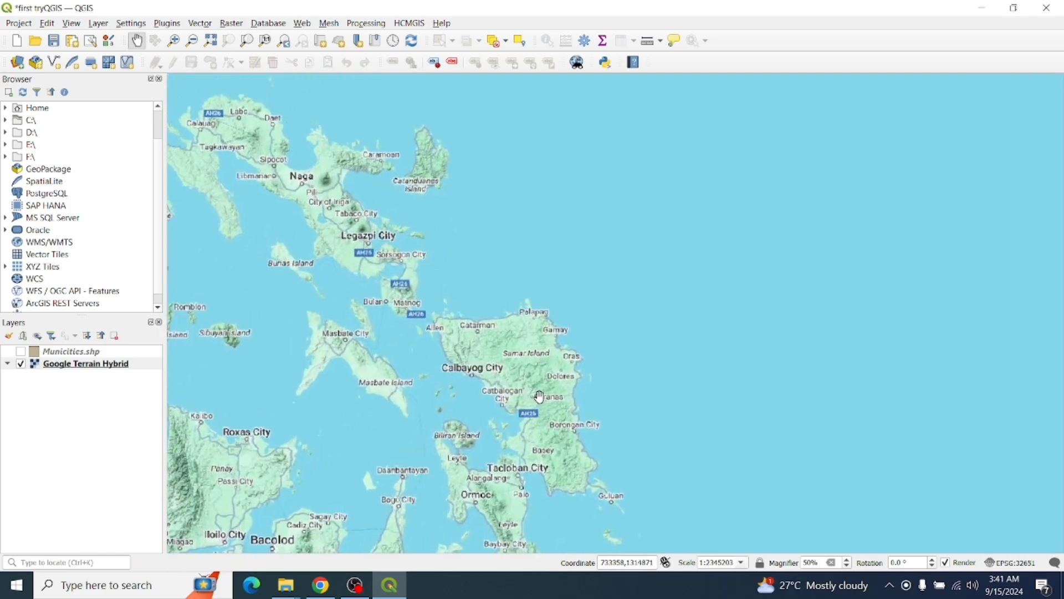
{"action": "scroll", "coordinate": [540, 397], "scroll_direction": "up", "scroll_amount": 3}
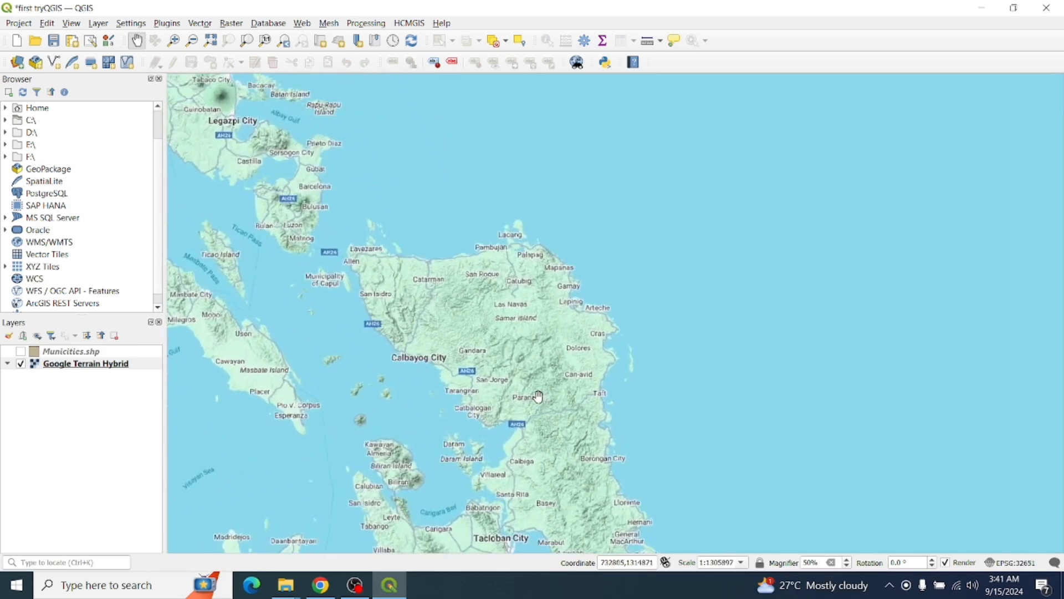
{"action": "left_click_drag", "start_coordinate": [530, 372], "coordinate": [544, 404]}
{"action": "scroll", "coordinate": [544, 404], "scroll_direction": "up", "scroll_amount": 3}
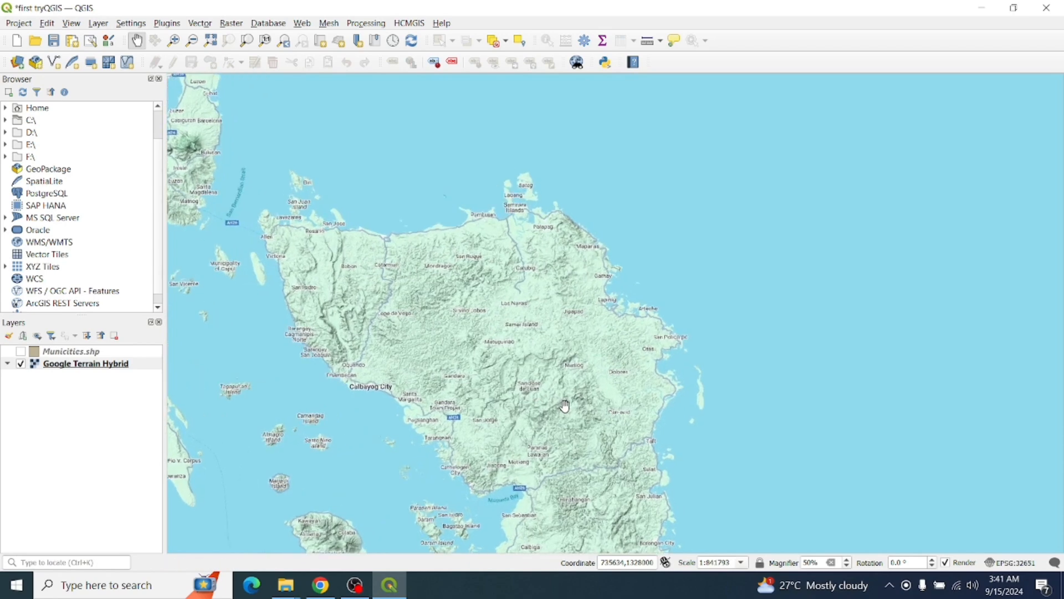
{"action": "left_click_drag", "start_coordinate": [615, 381], "coordinate": [572, 311]}
{"action": "left_click_drag", "start_coordinate": [606, 423], "coordinate": [599, 304]}
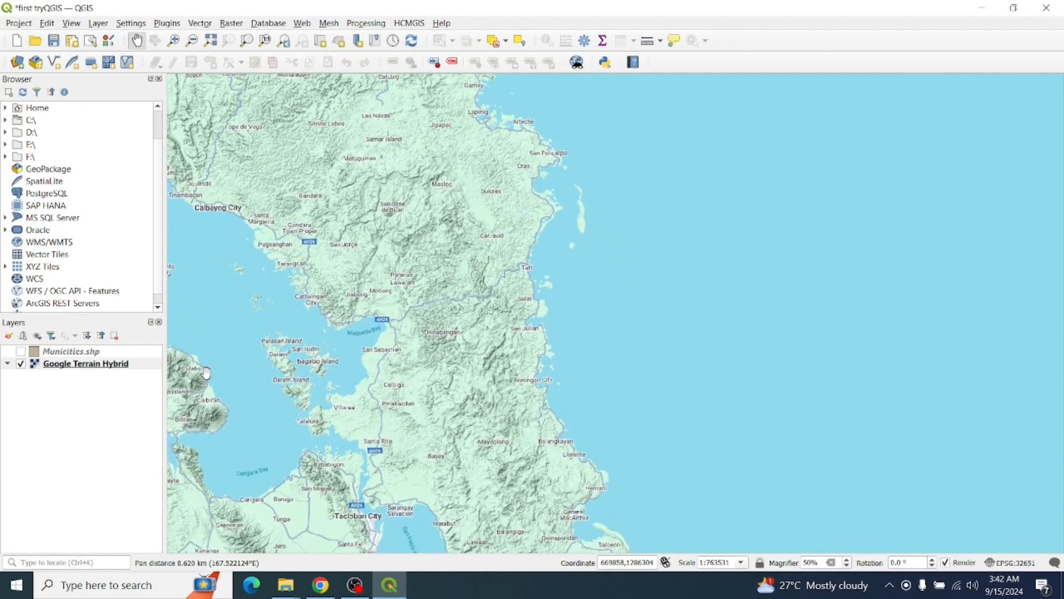
Show the Municities.shp boundaries over Samar, then stop the OBS screen recording
{"action": "left_click", "coordinate": [21, 352]}
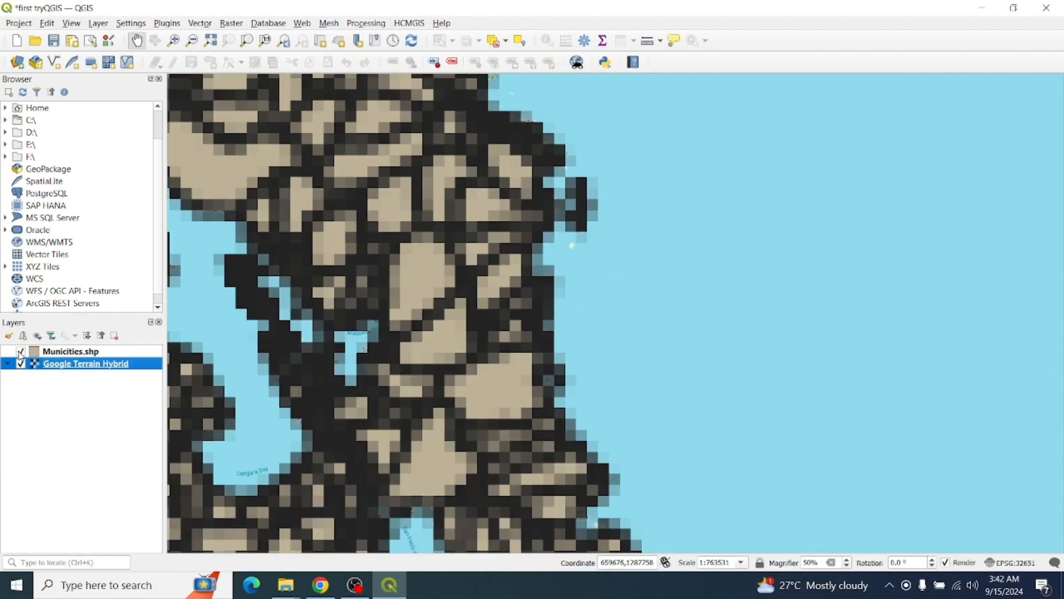
{"action": "left_click", "coordinate": [20, 352]}
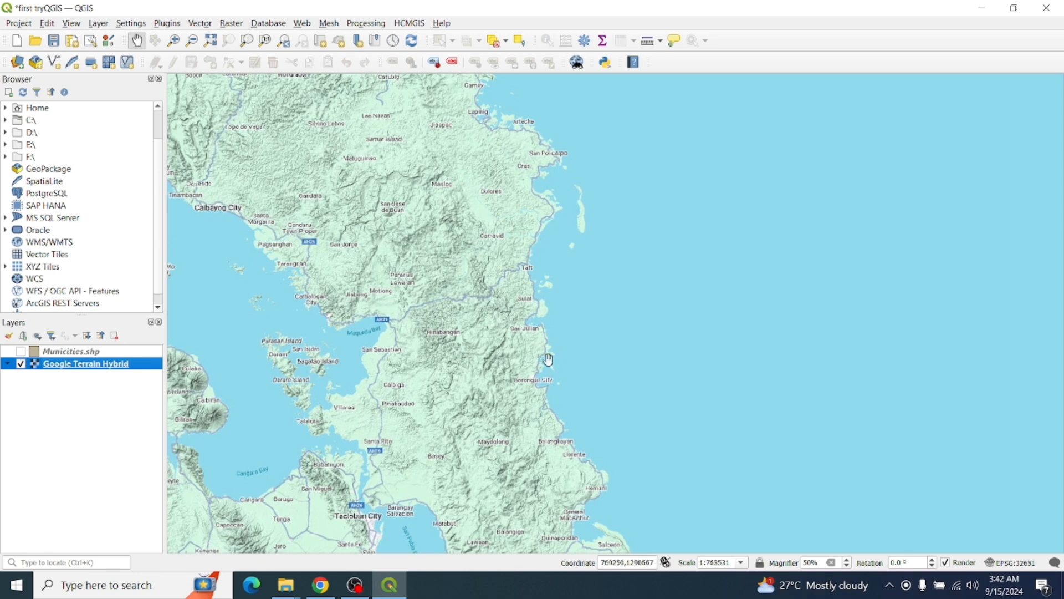
{"action": "left_click_drag", "start_coordinate": [549, 361], "coordinate": [541, 303]}
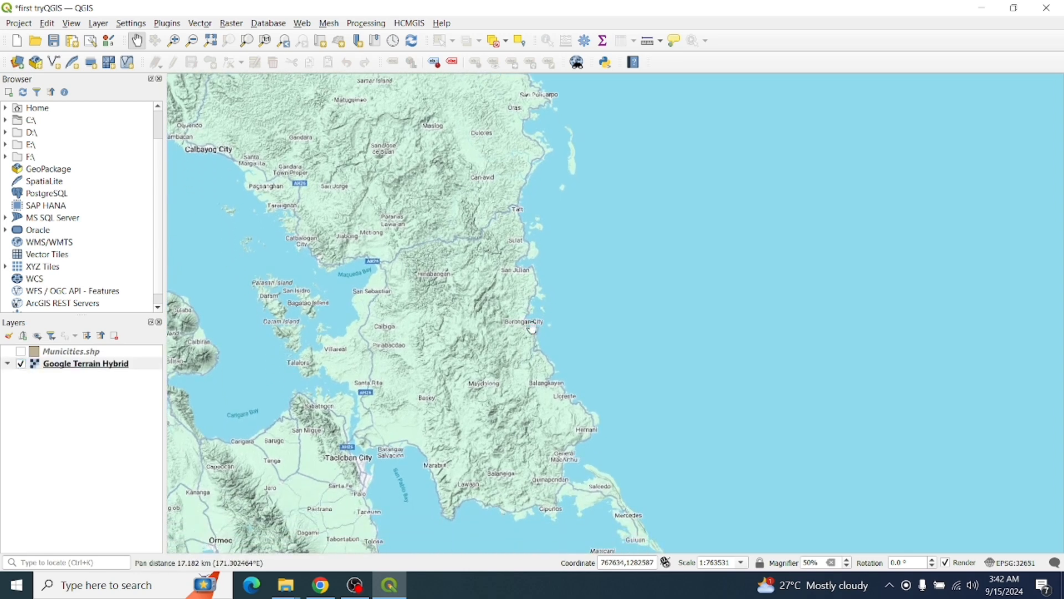
{"action": "left_click", "coordinate": [23, 351]}
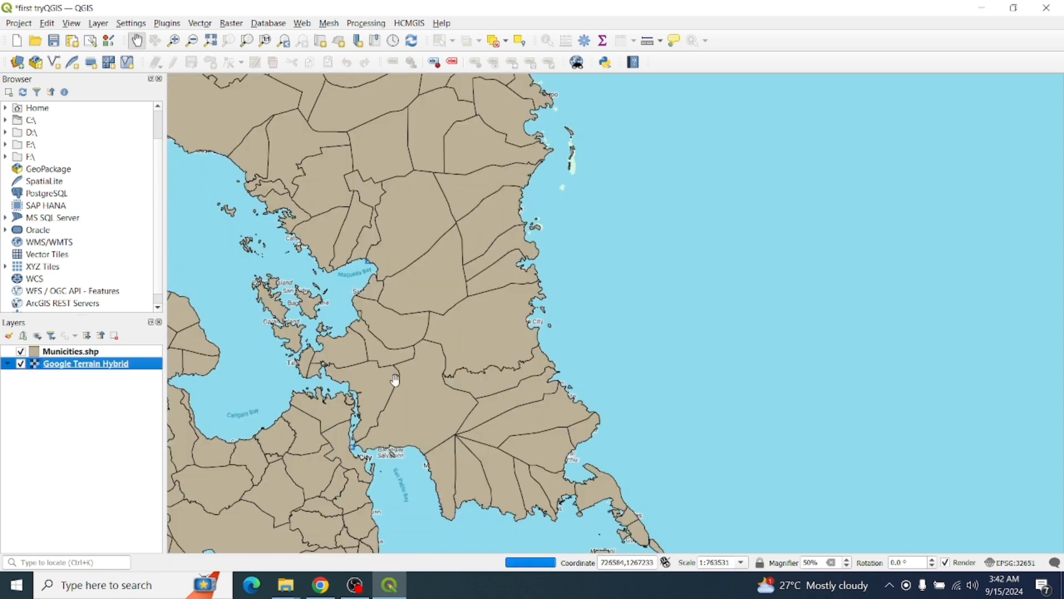
{"action": "left_click_drag", "start_coordinate": [477, 335], "coordinate": [469, 390]}
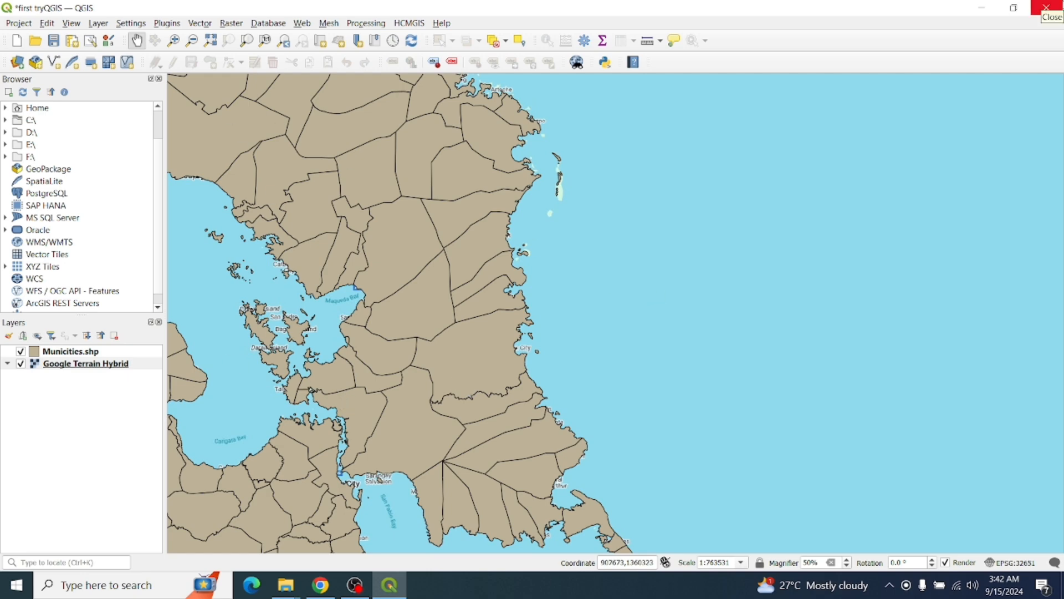
{"action": "left_click", "coordinate": [355, 585]}
{"action": "left_click", "coordinate": [819, 399]}
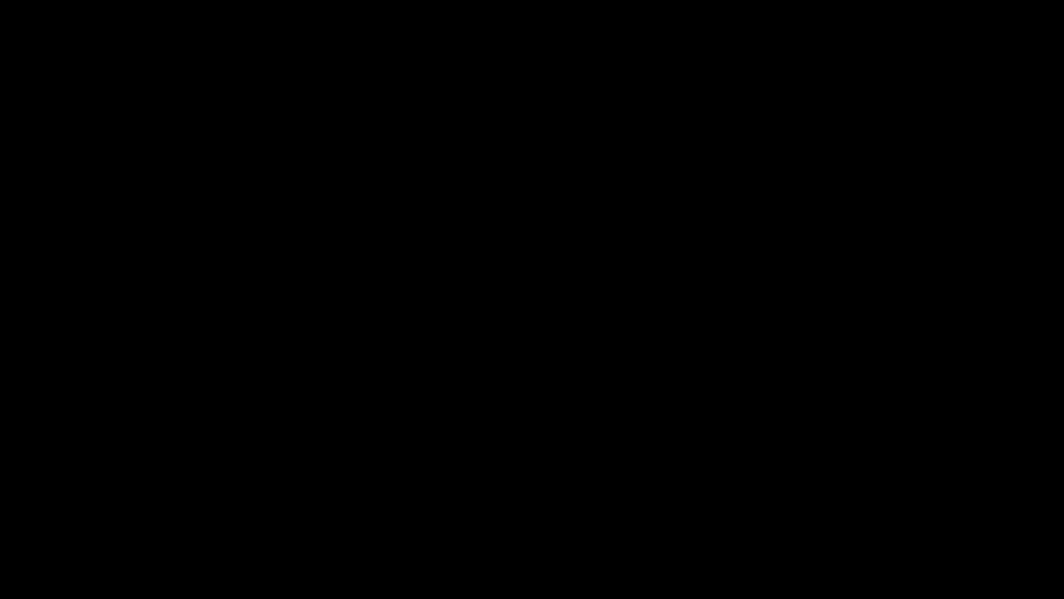